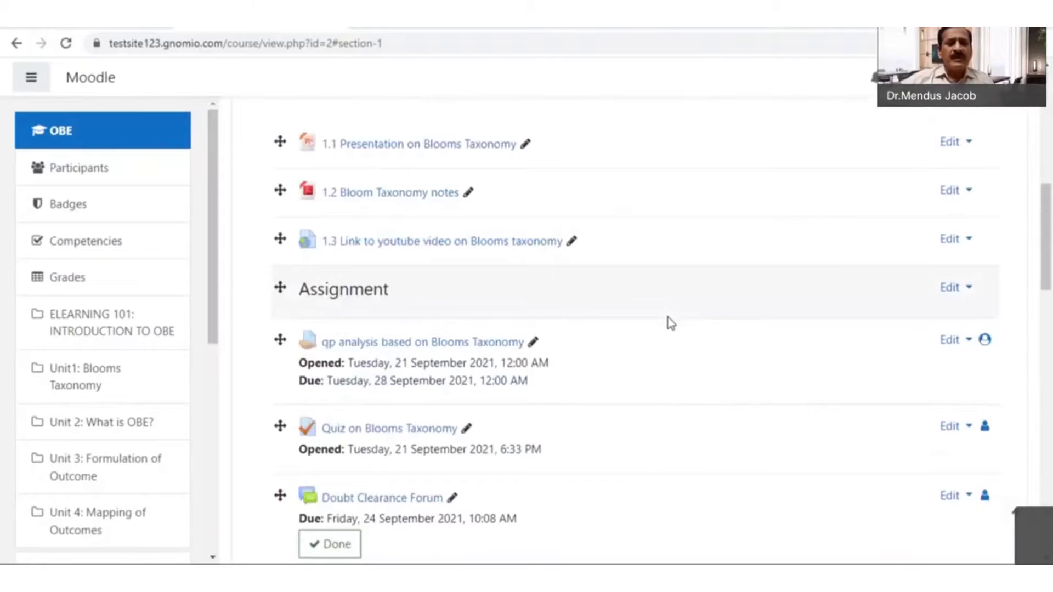
- Start adding a Workshop activity to the section "Unit 2: What is OBE?"
scroll(670, 321, "down", 15)
scroll(670, 326, "down", 6)
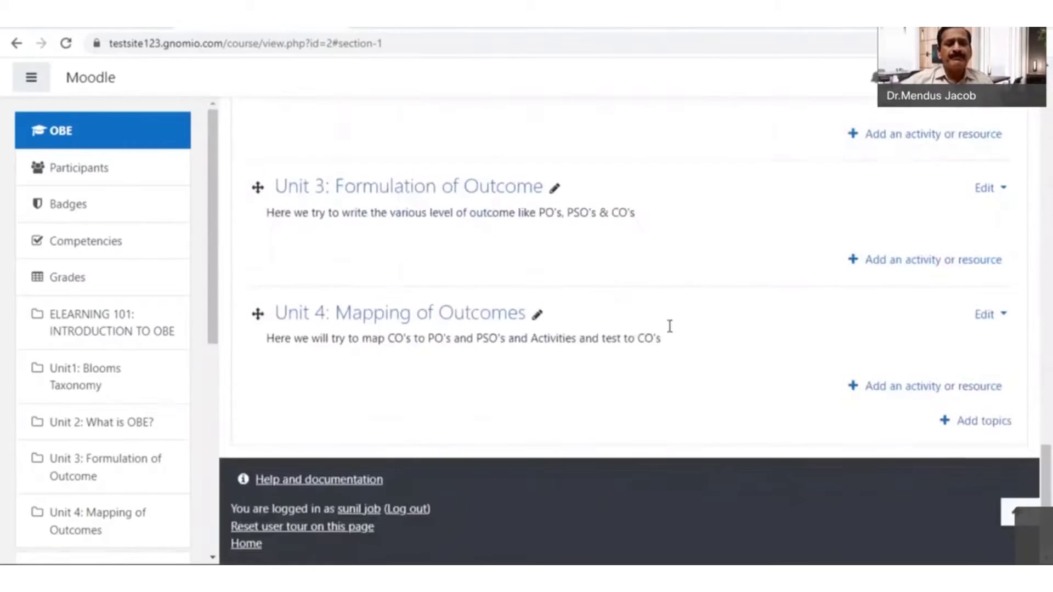
scroll(670, 326, "up", 3)
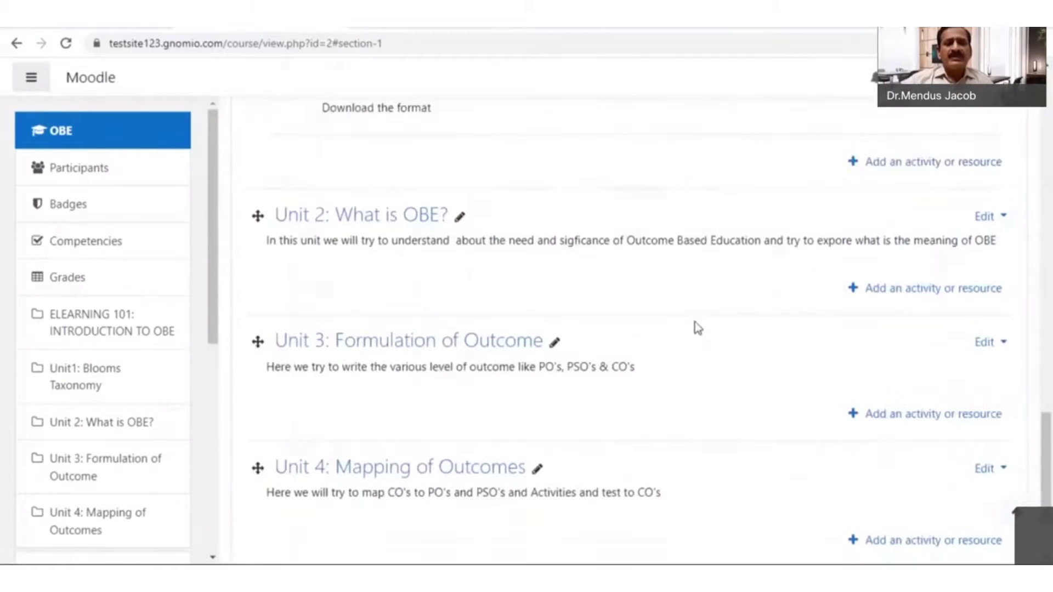
scroll(798, 307, "up", 10)
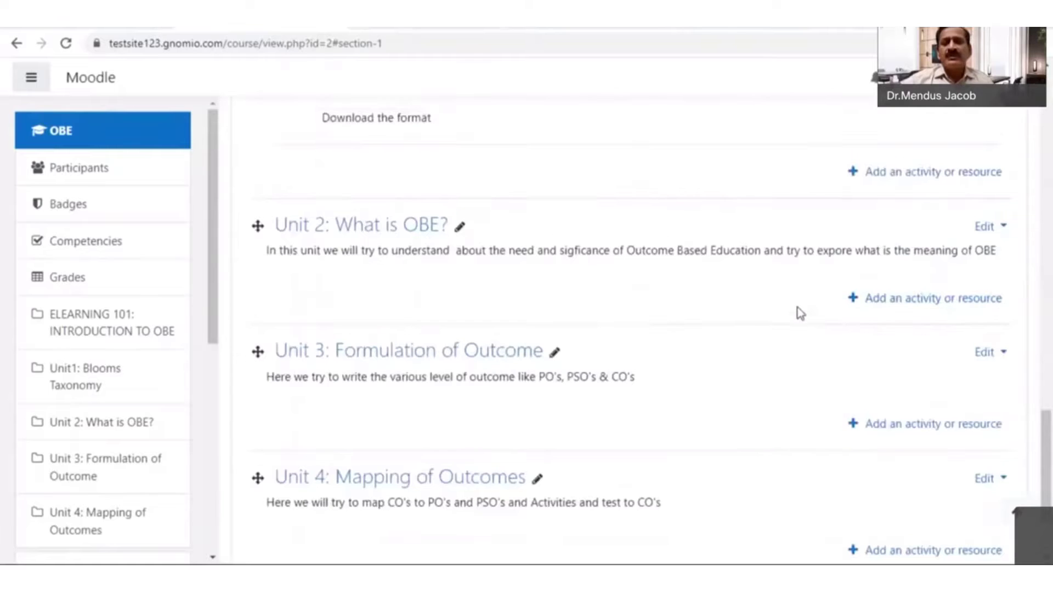
scroll(798, 311, "up", 10)
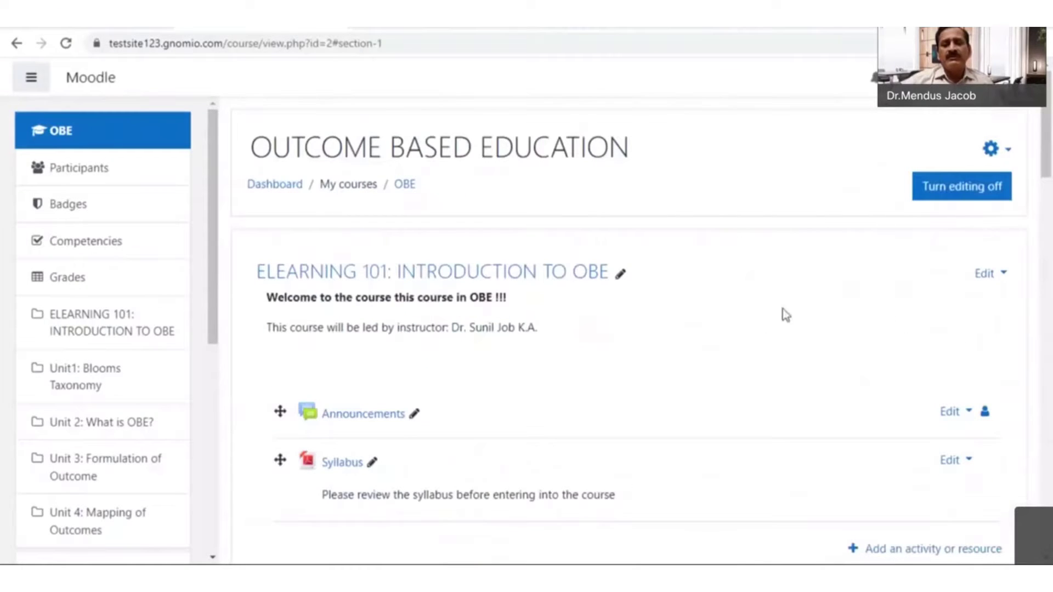
scroll(783, 313, "down", 15)
scroll(784, 328, "down", 10)
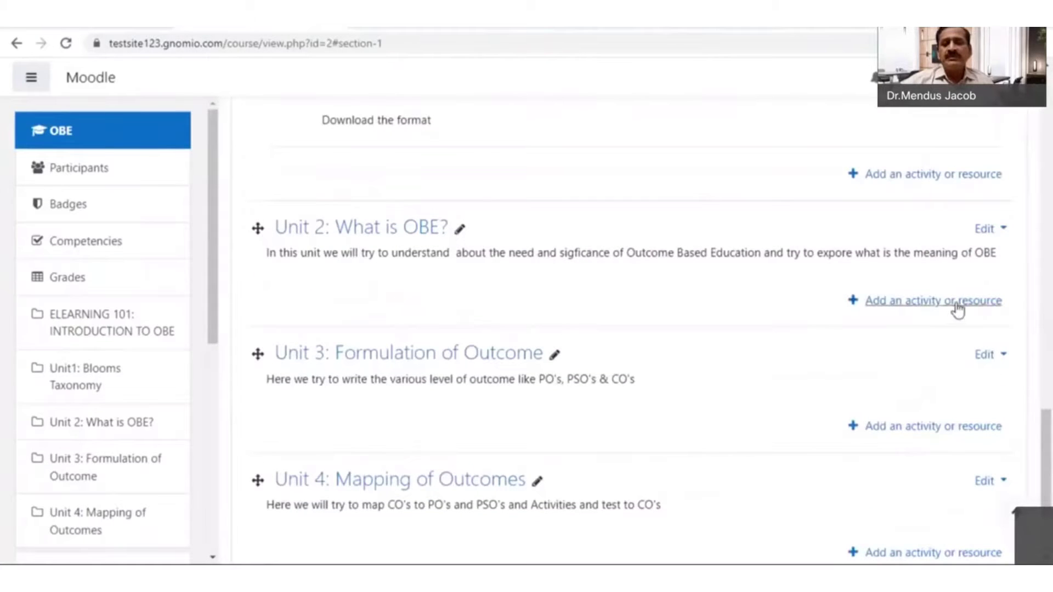
left_click(958, 309)
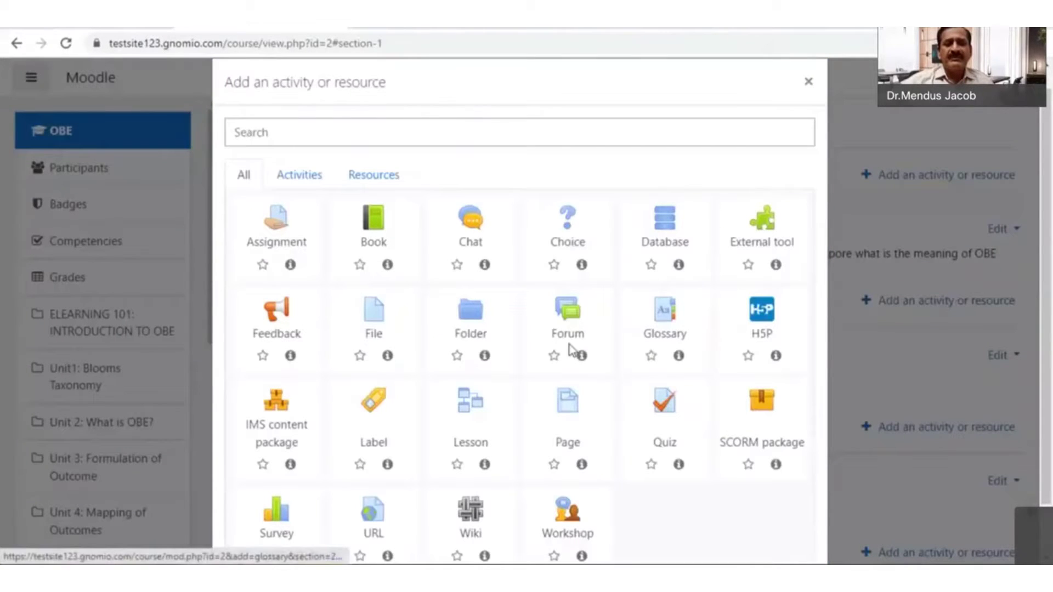
scroll(578, 352, "down", 1)
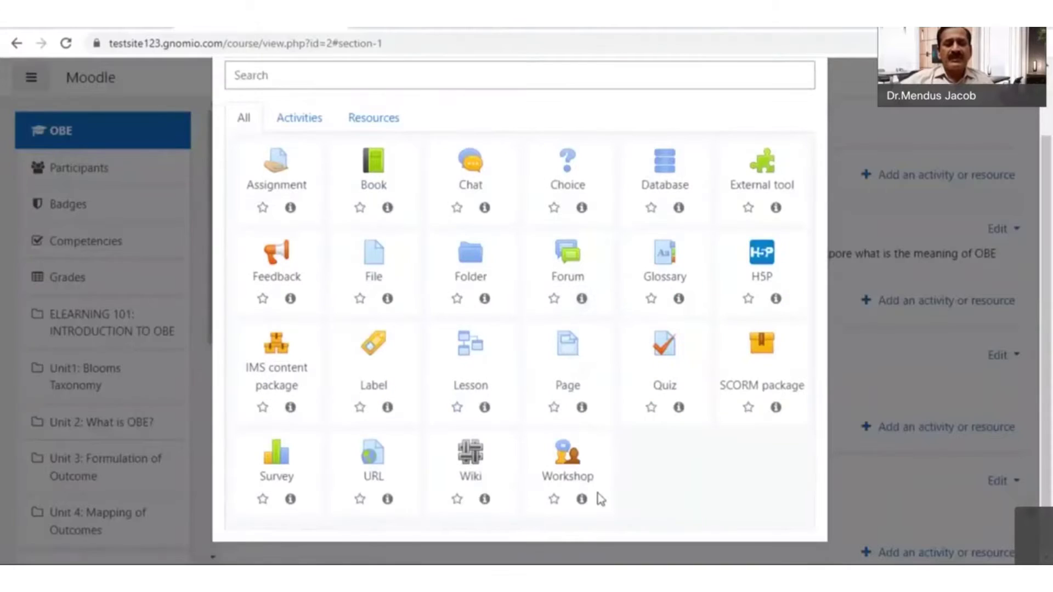
left_click(570, 466)
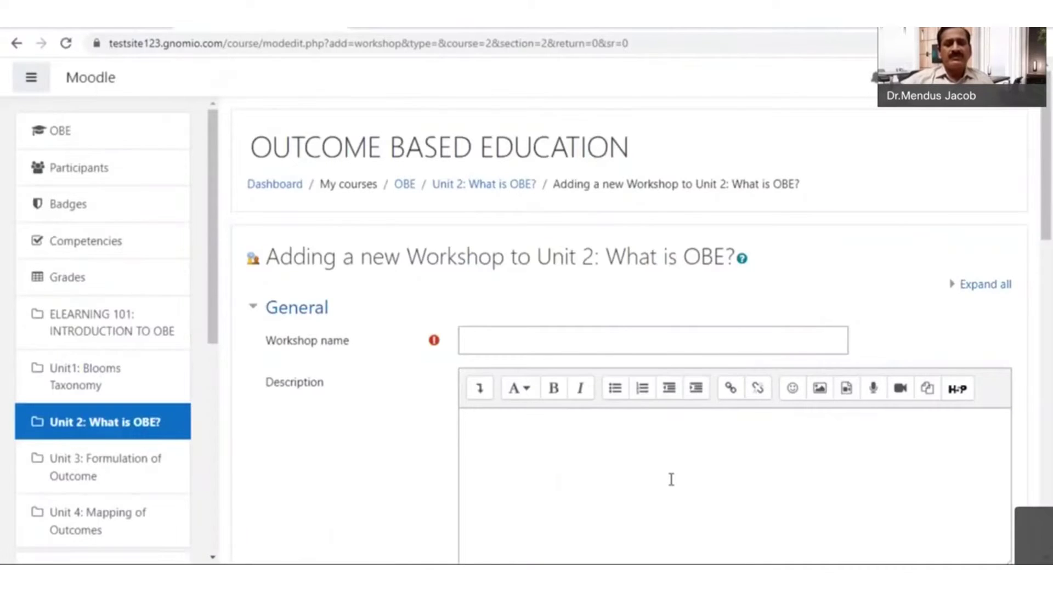
- Name the workshop "Task: Course Outcome and quality check"
scroll(675, 473, "down", 3)
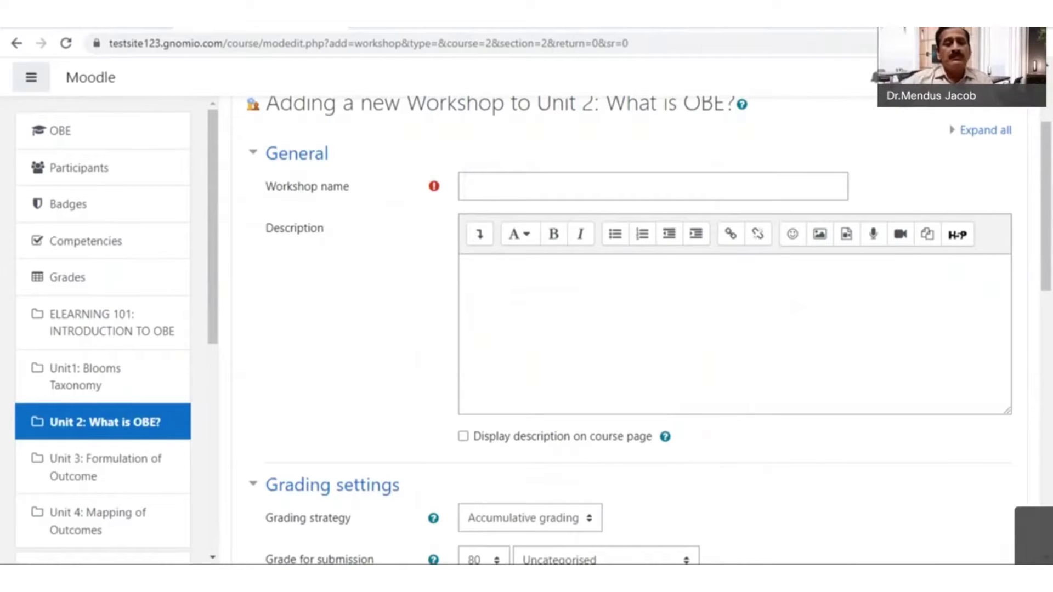
left_click(482, 188)
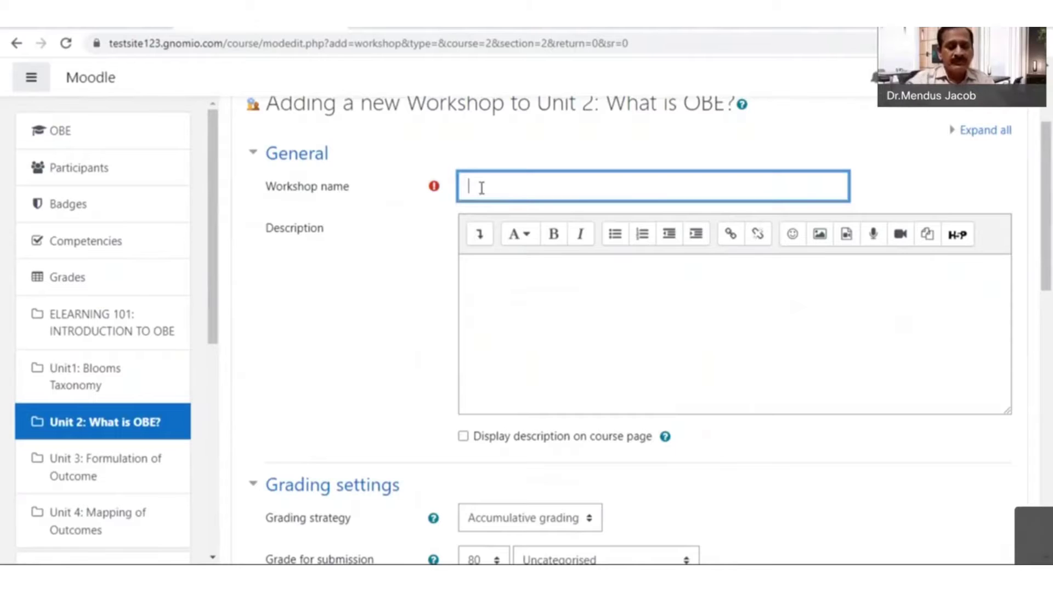
type("Task: Course Outcome and quality check")
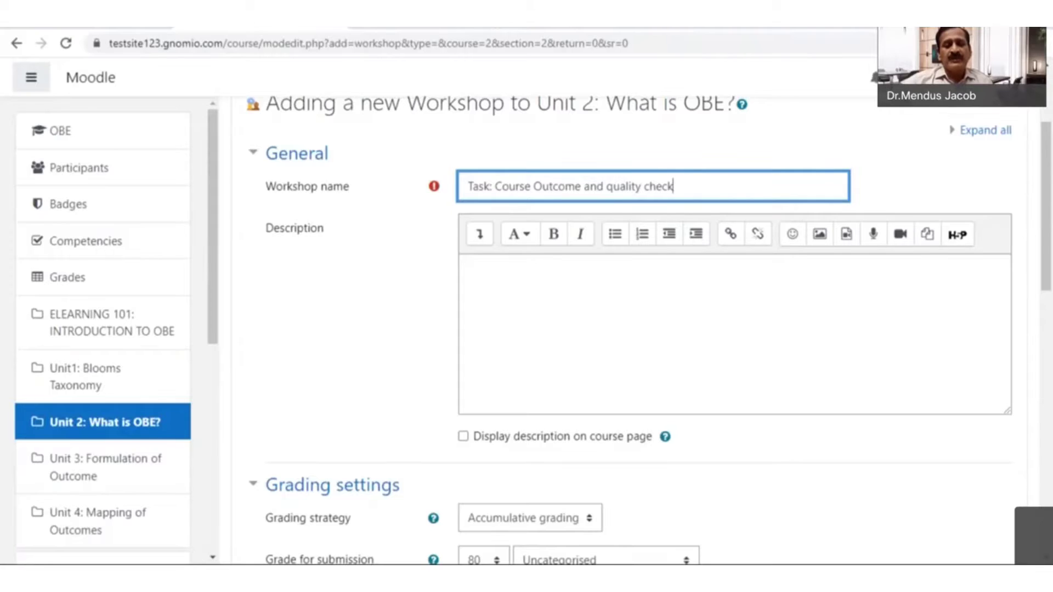
left_click(386, 331)
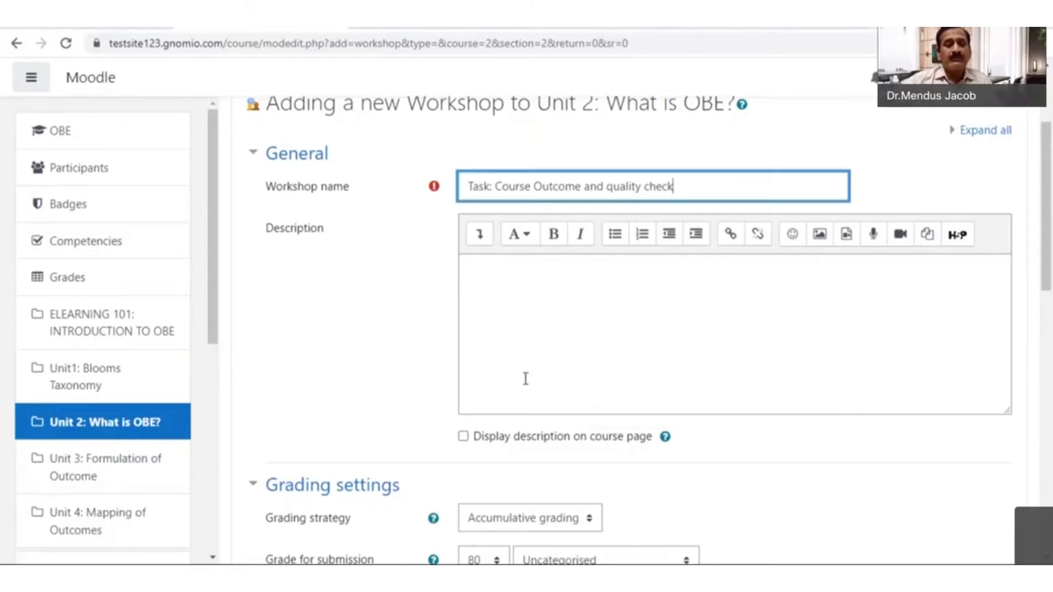
- Paste the prepared instruction text on framing and peer-evaluating quality course outcomes into the workshop description and read it through
left_click(480, 282)
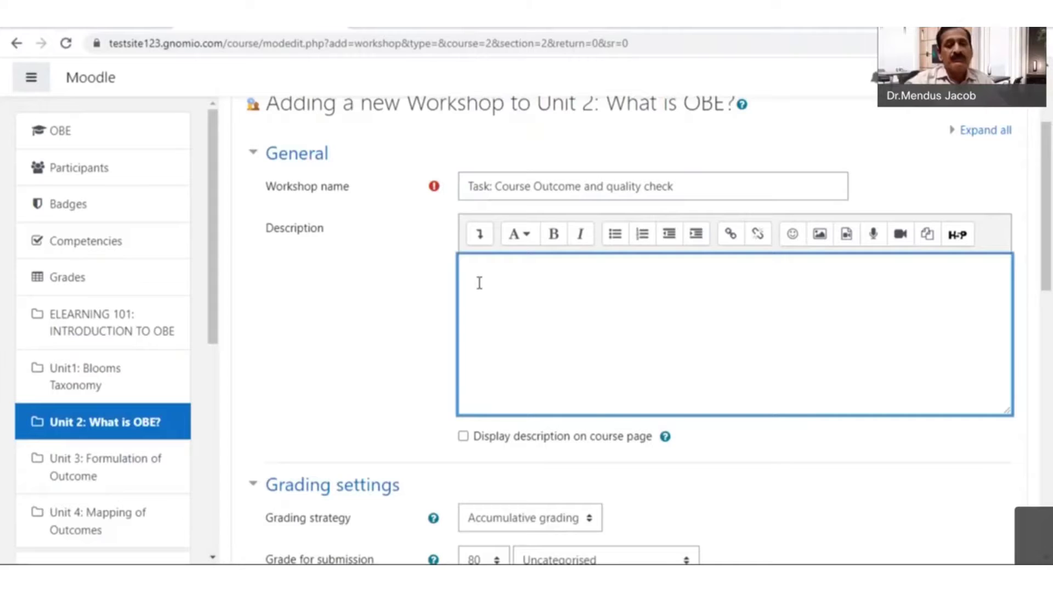
key("ctrl+v")
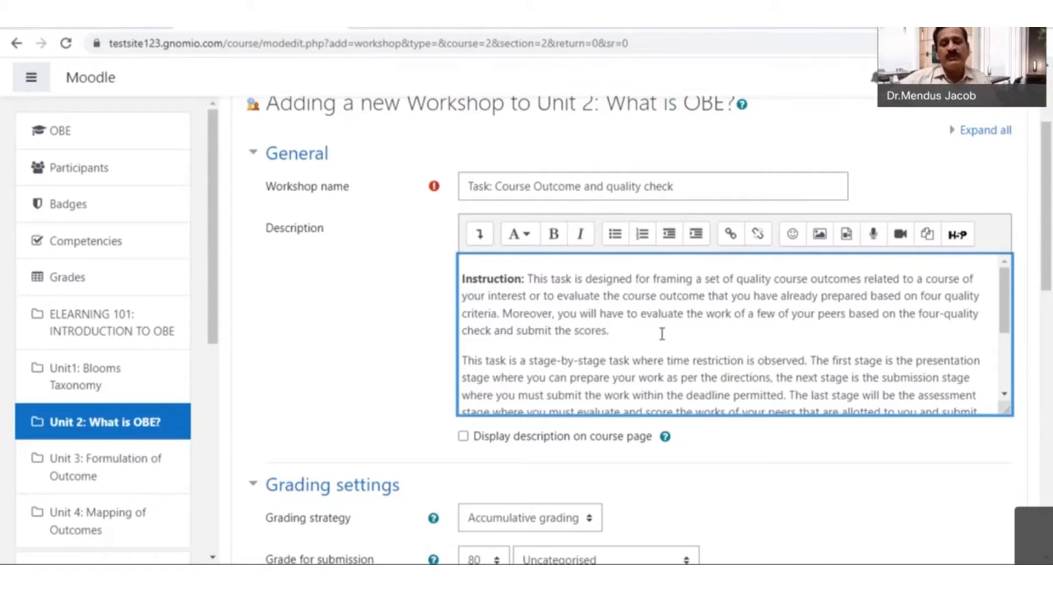
scroll(661, 335, "down", 2)
scroll(659, 336, "up", 2)
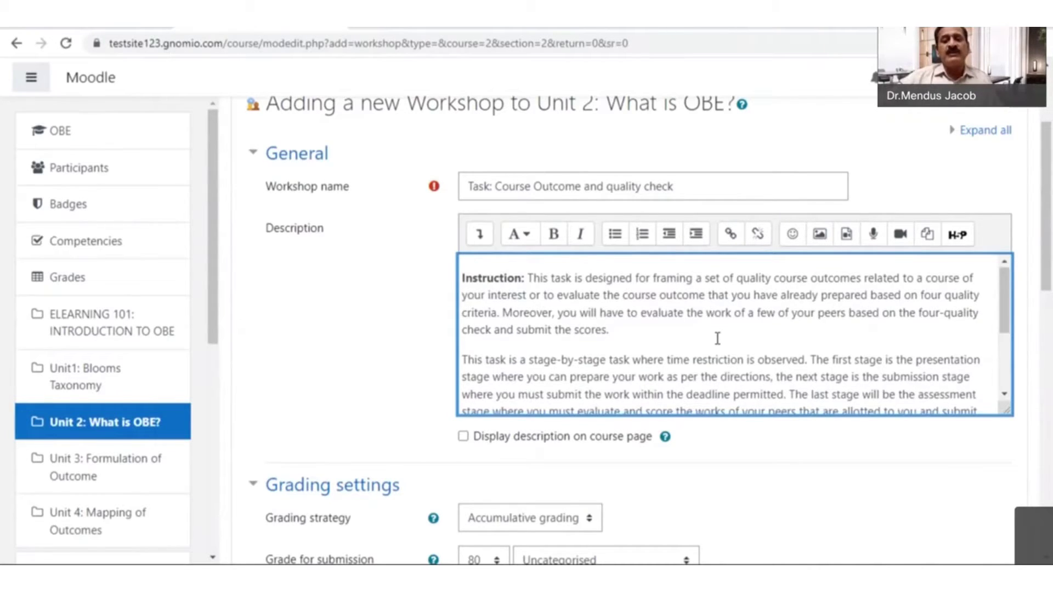
scroll(718, 338, "down", 2)
scroll(717, 338, "up", 2)
scroll(717, 338, "down", 2)
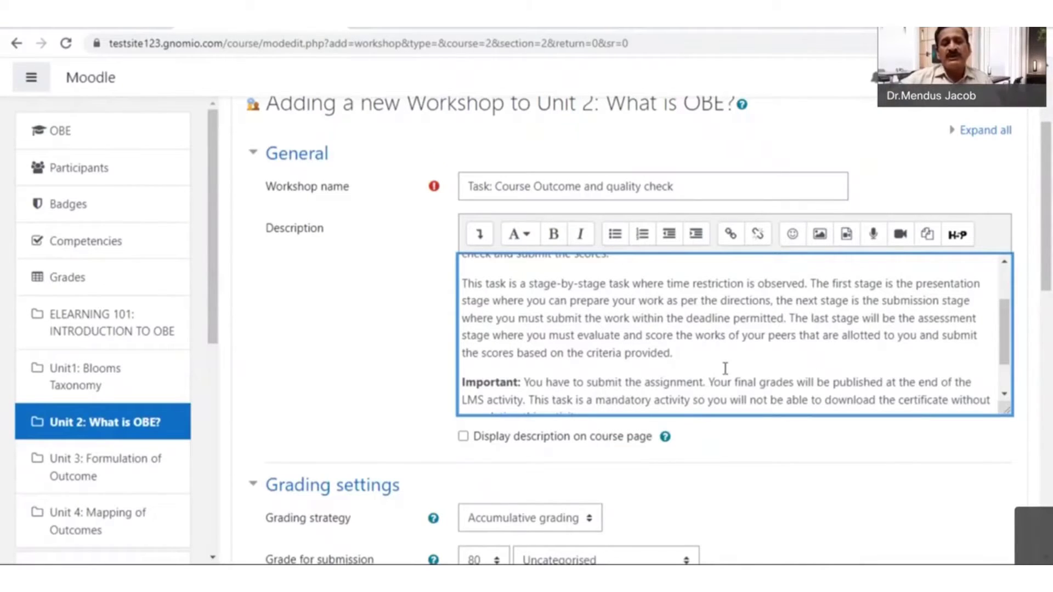
scroll(725, 369, "down", 2)
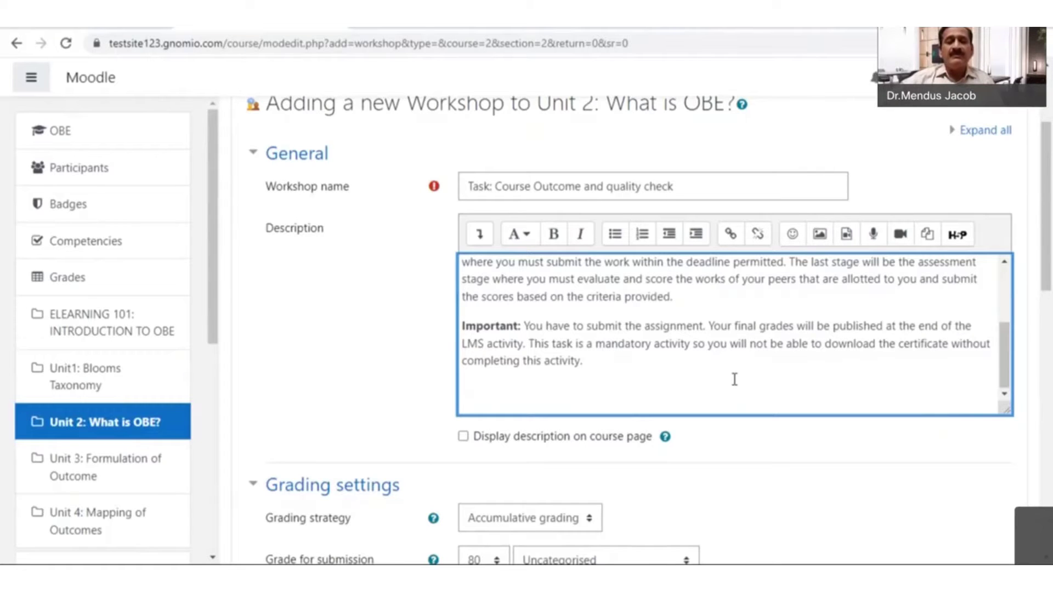
- Enable displaying the workshop description on the course page
scroll(734, 379, "down", 1)
scroll(733, 381, "down", 2)
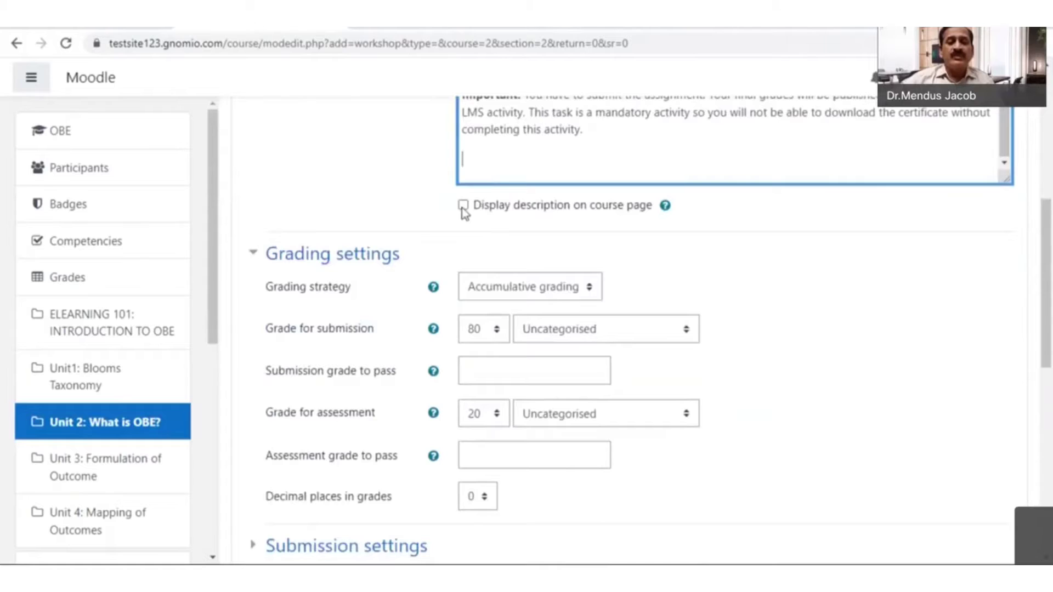
left_click(462, 207)
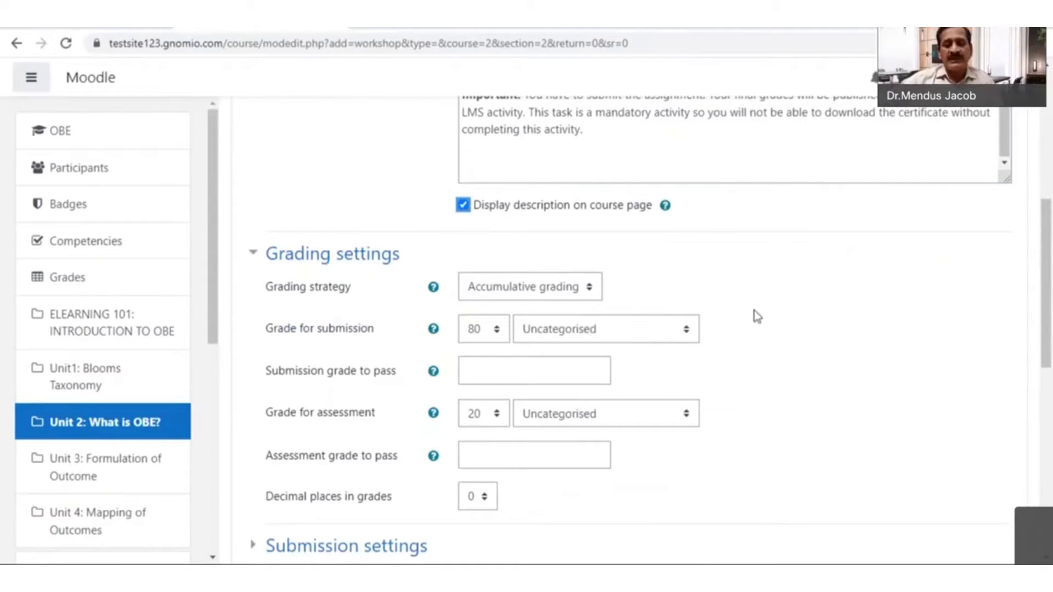
- In the submission settings, enter instructions to download the attached word file, write course outcomes and review them by the quality check criteria
scroll(568, 321, "down", 1)
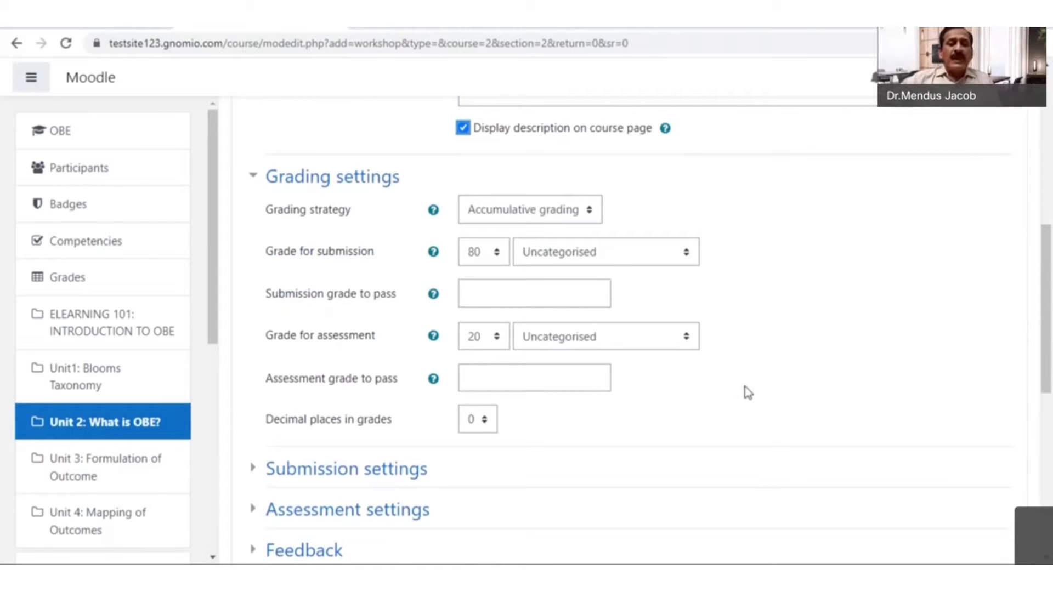
scroll(499, 314, "down", 1)
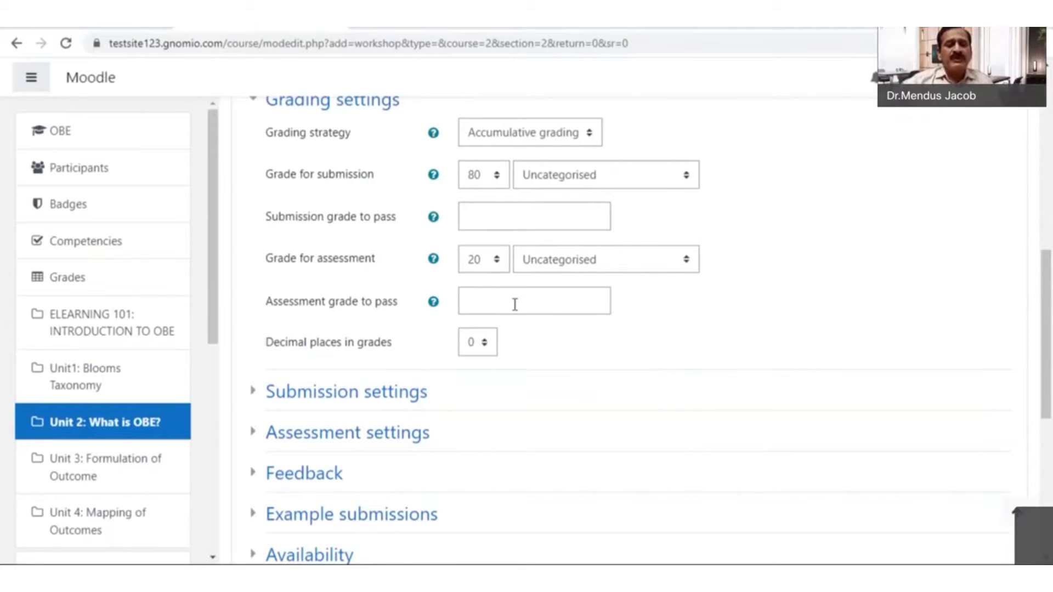
scroll(522, 317, "down", 1)
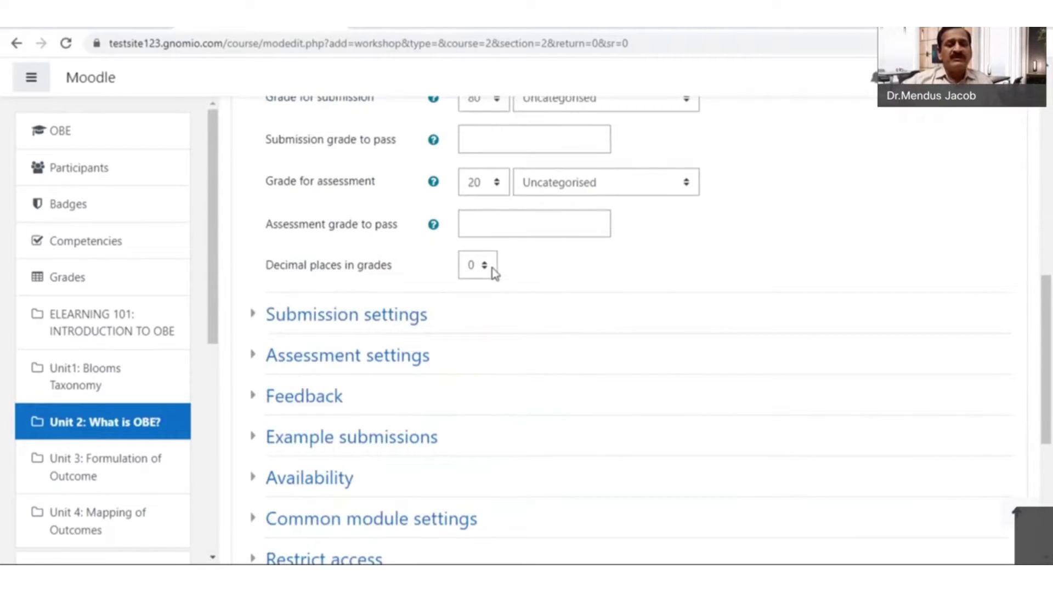
scroll(585, 315, "down", 1)
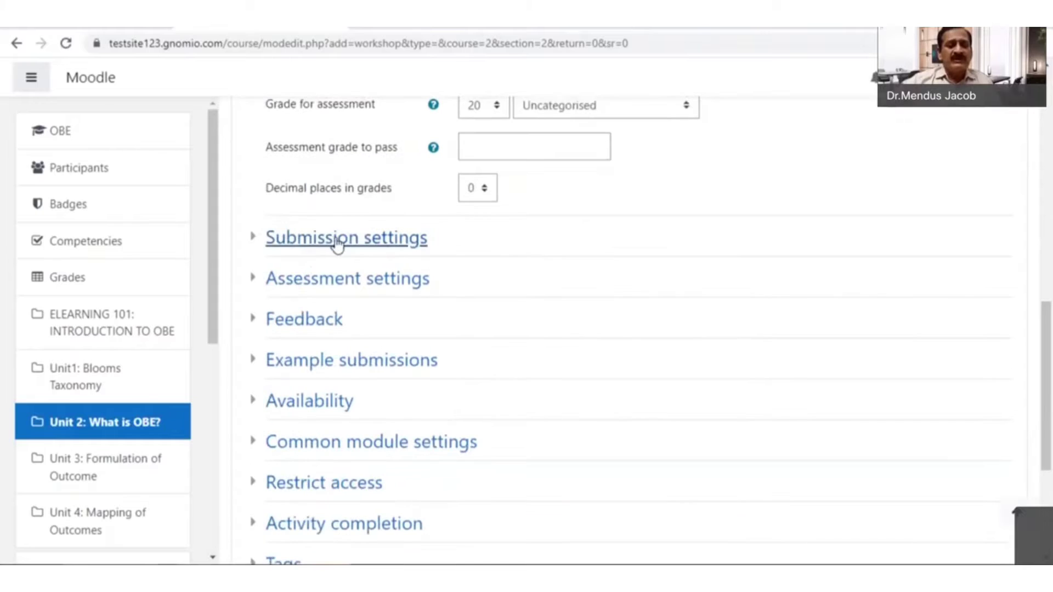
left_click(337, 241)
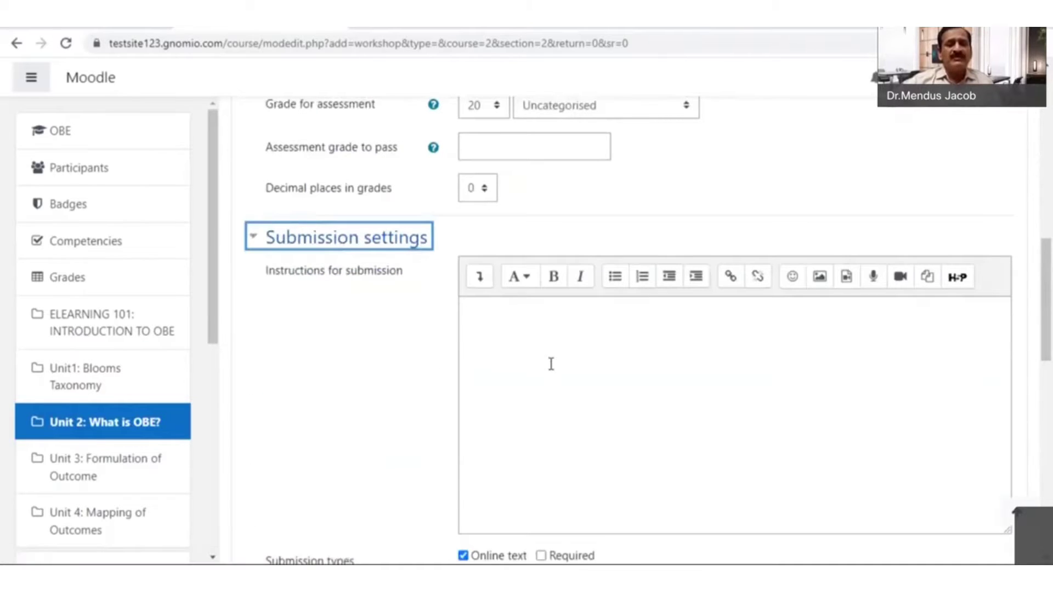
scroll(521, 307, "down", 1)
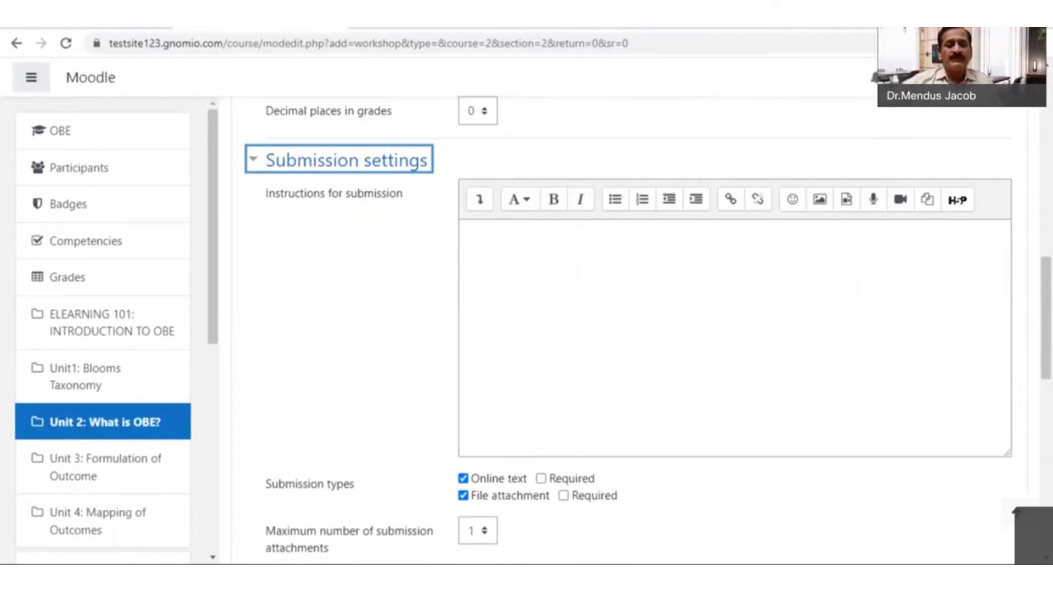
left_click(652, 438)
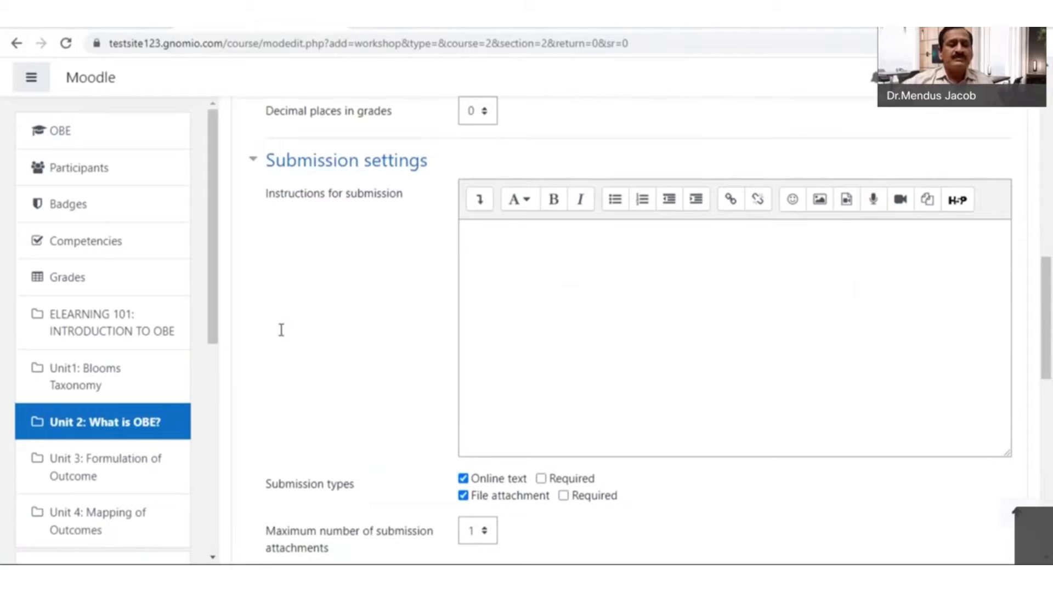
right_click(672, 377)
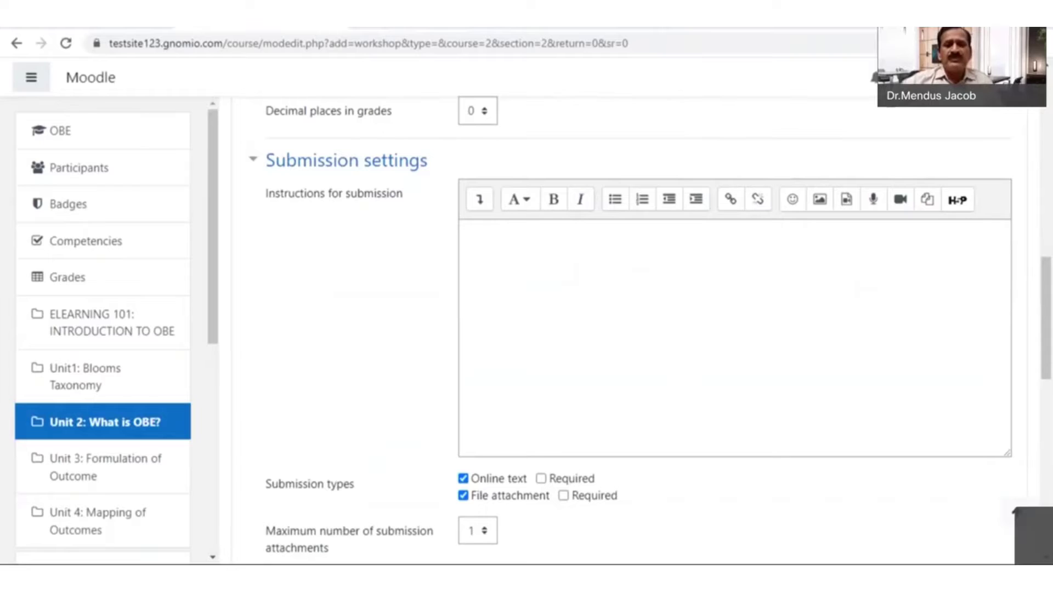
left_click(487, 247)
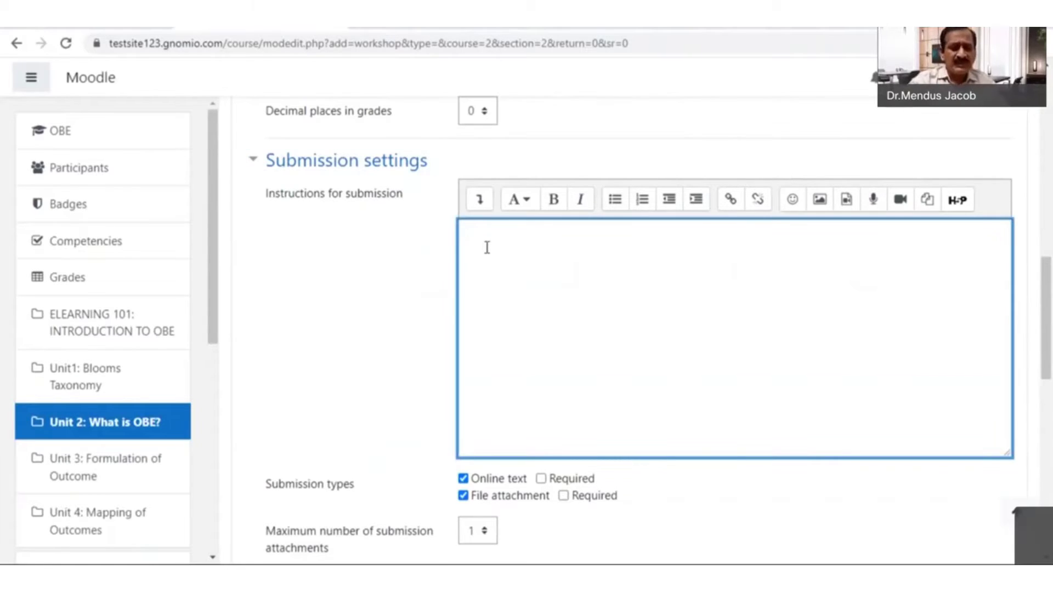
type("Download the attached word file. Write the course outcomes for a course of your choice (or revisit the course outcome of a course of your choice) and review them by the quality check criteria given below and (Mark X) if the course outcome passes the check.")
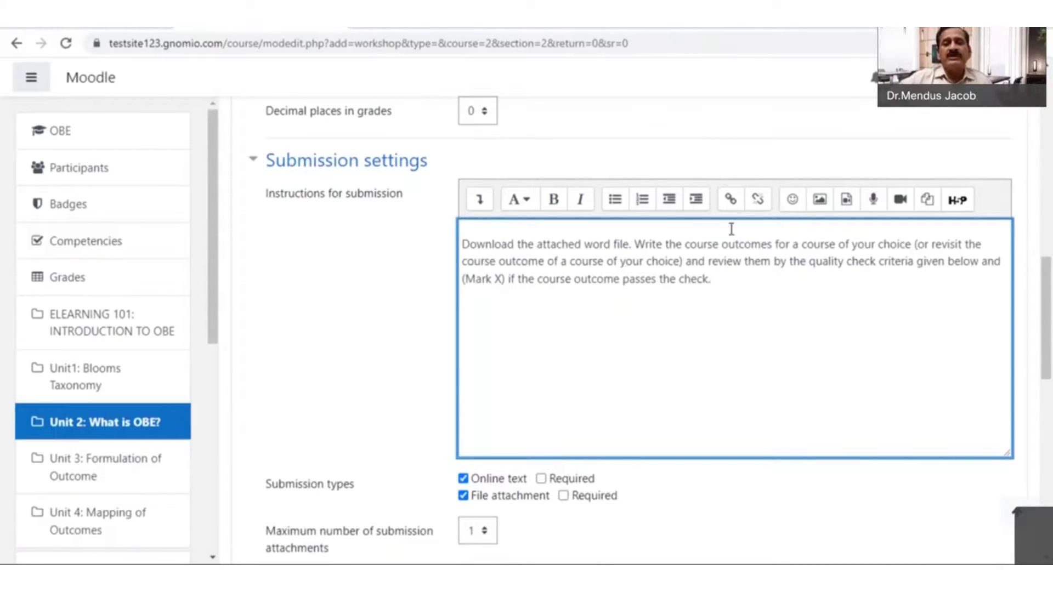
left_click(779, 31)
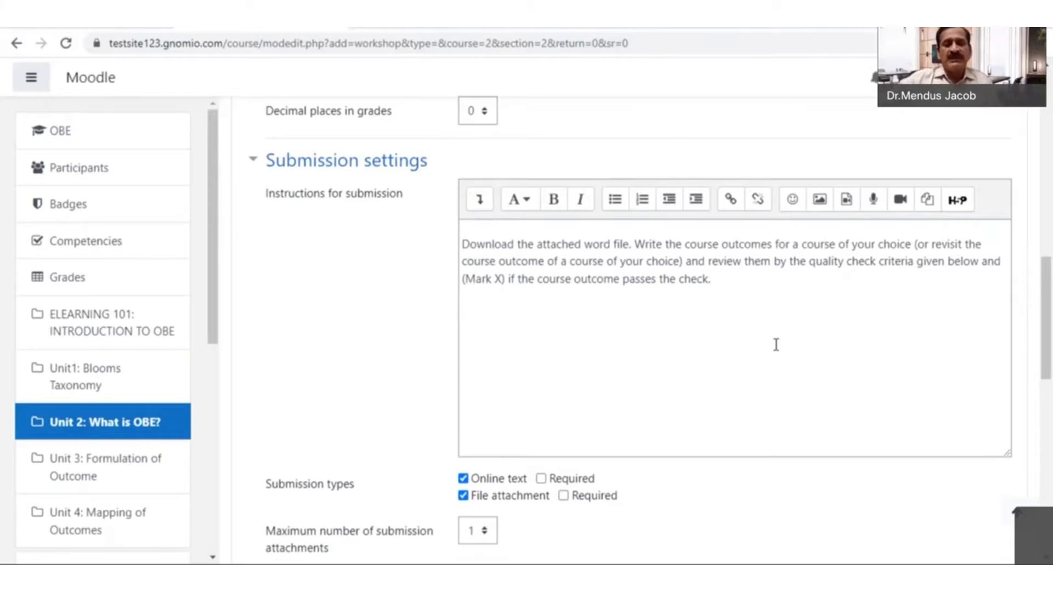
- Set the maximum submission attachment size to 2MB in the submission settings
scroll(710, 371, "down", 3)
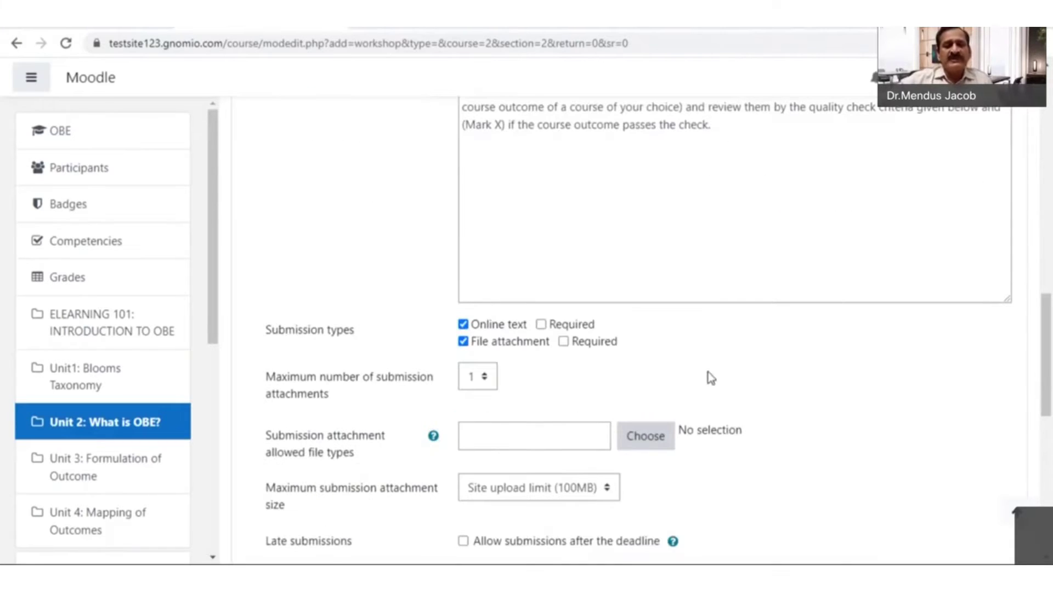
scroll(749, 296, "down", 2)
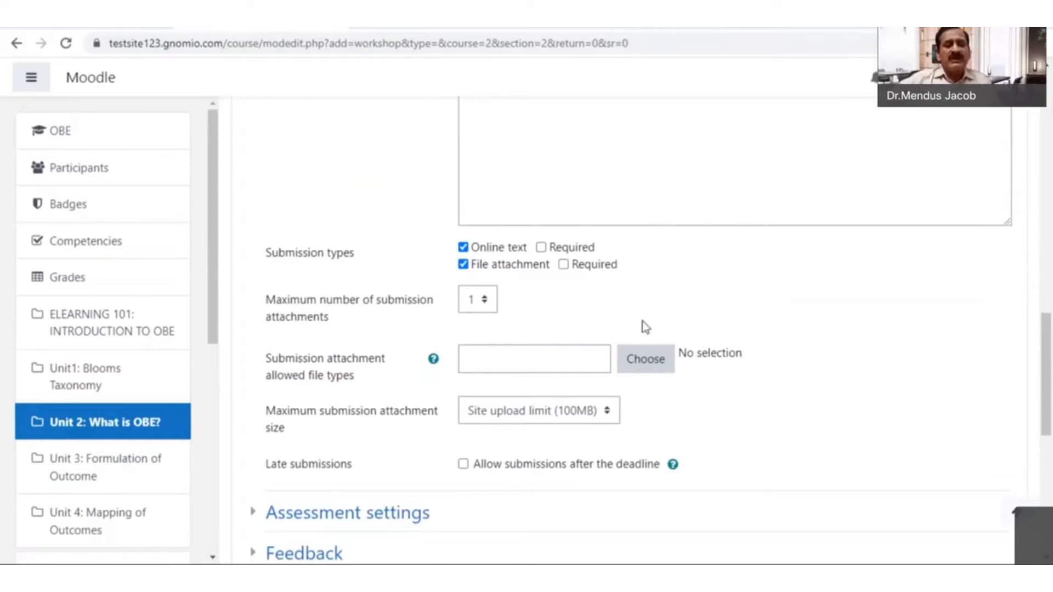
scroll(765, 329, "down", 2)
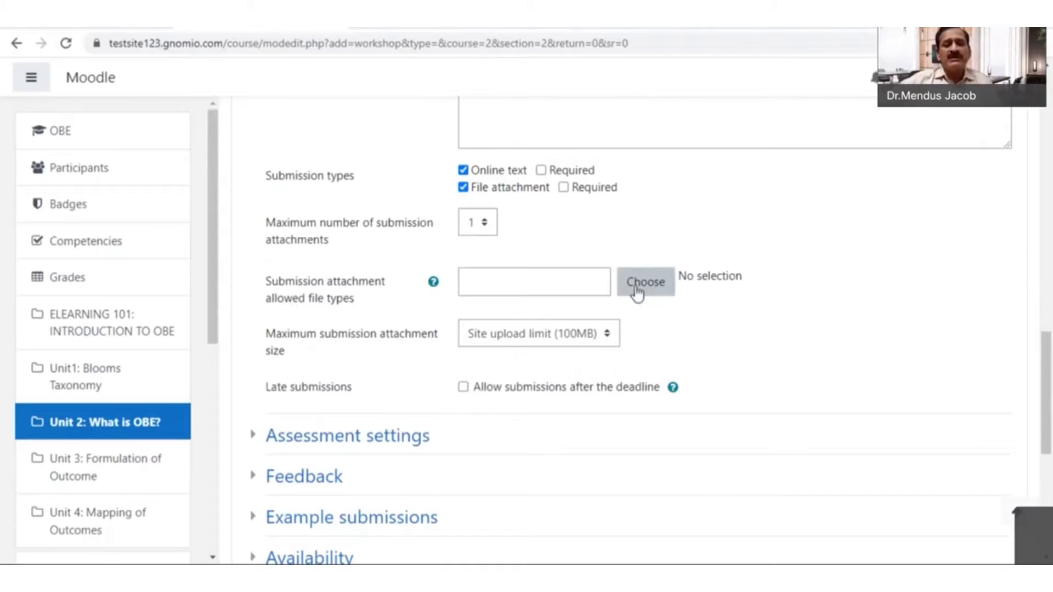
scroll(350, 345, "down", 2)
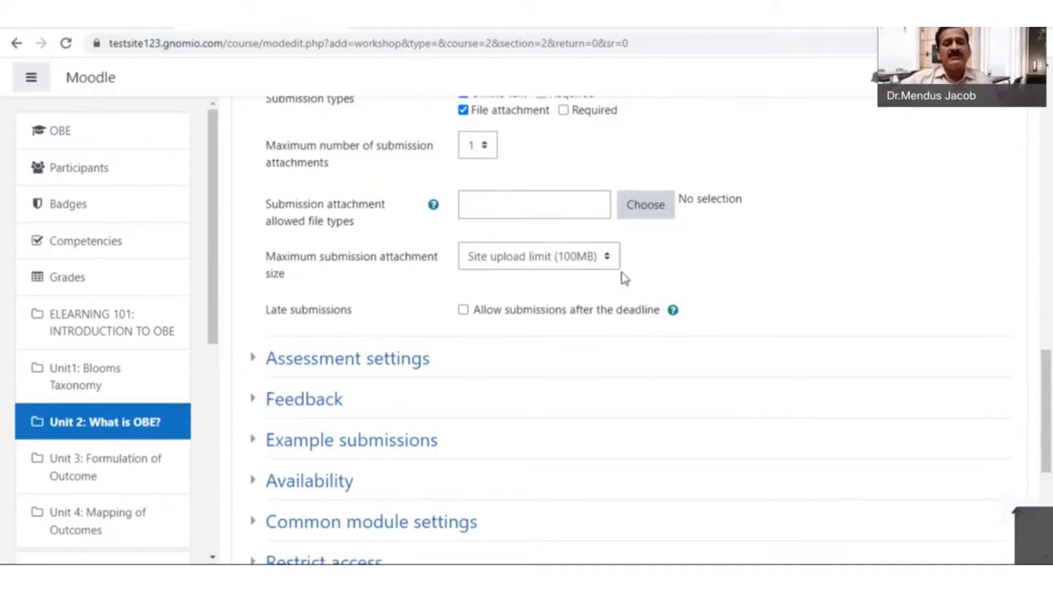
left_click(608, 258)
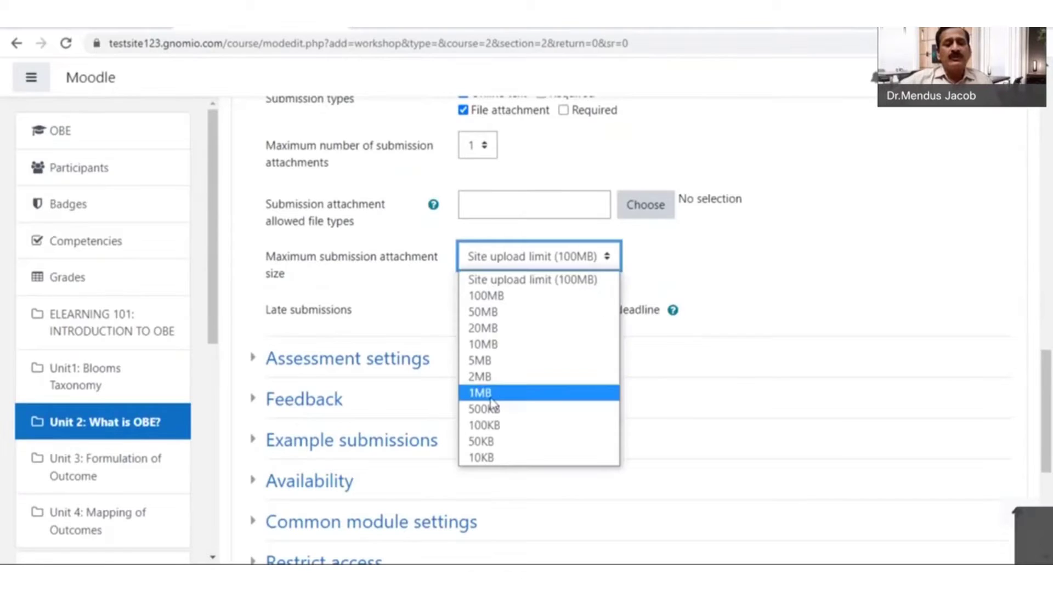
left_click(479, 377)
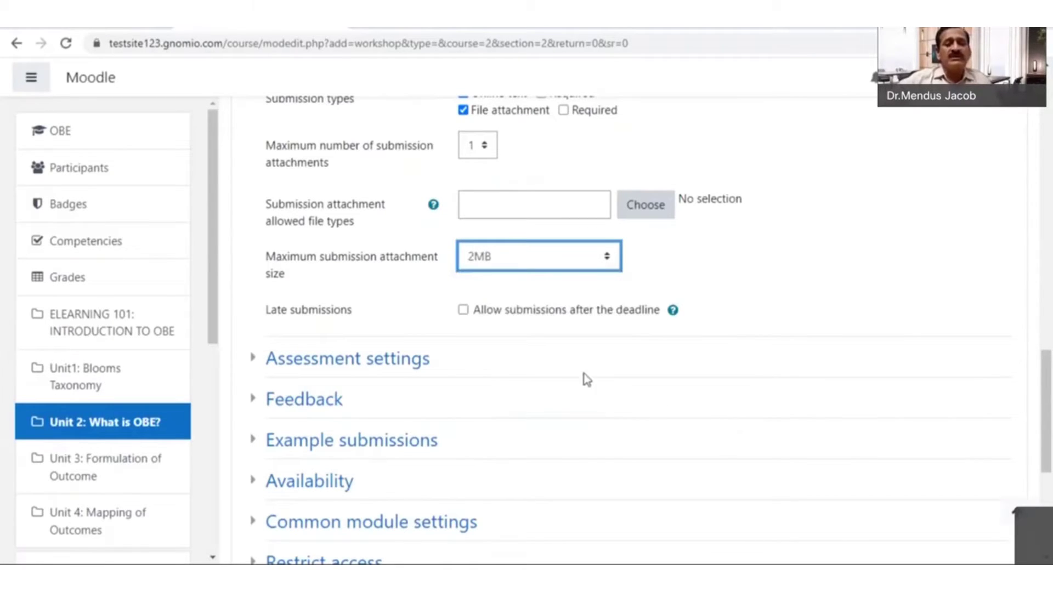
- Enter Checks 1 to 4 as assessment instructions, covering action verbs, student-focused language, clearly described expected abilities, and accurate, reliable data collection
scroll(586, 375, "down", 1)
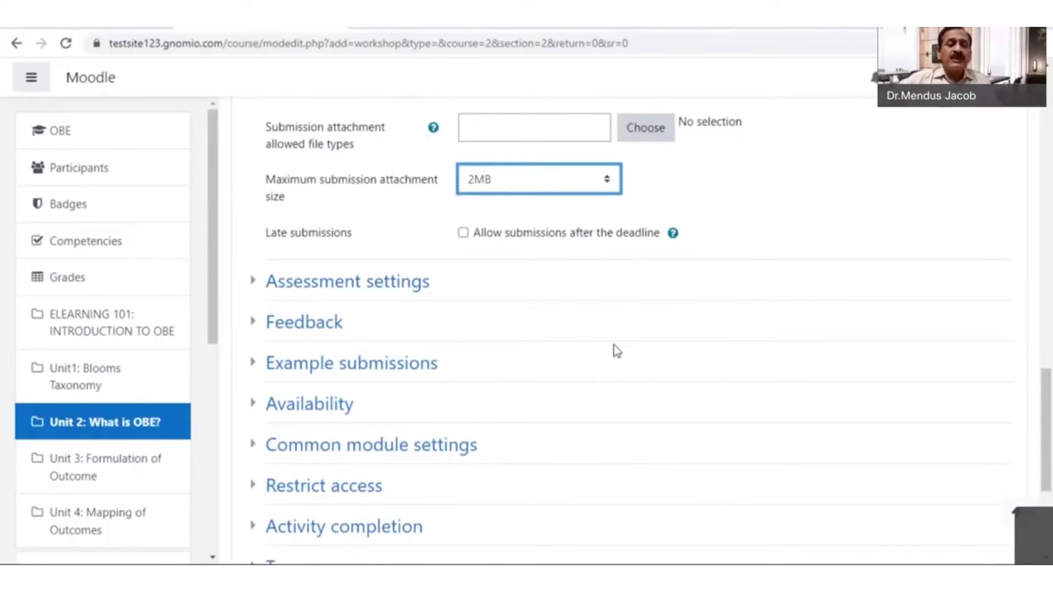
left_click(365, 291)
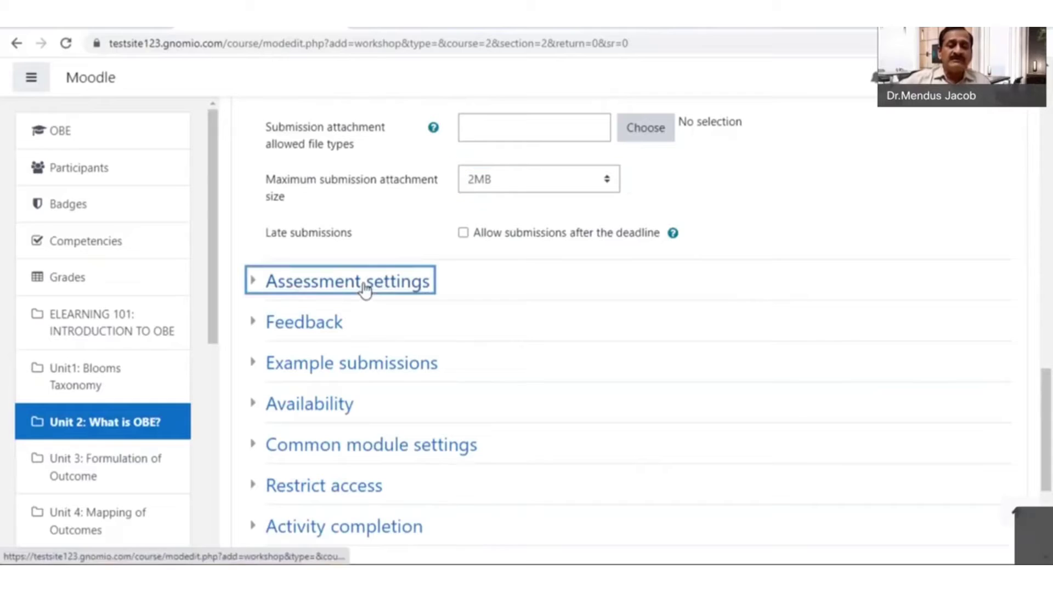
scroll(665, 406, "down", 1)
scroll(667, 405, "down", 1)
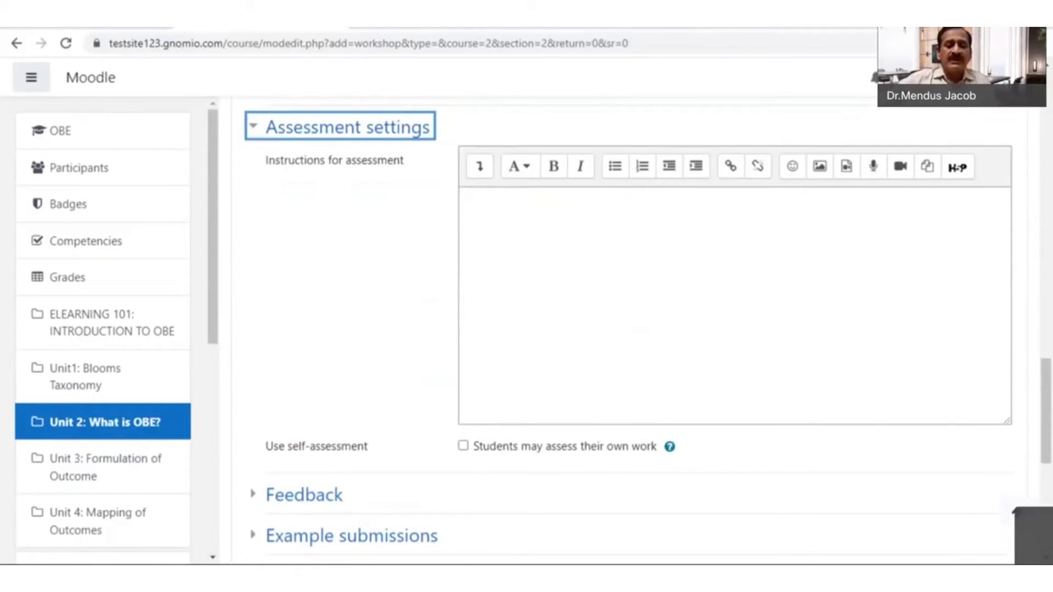
left_click(585, 471)
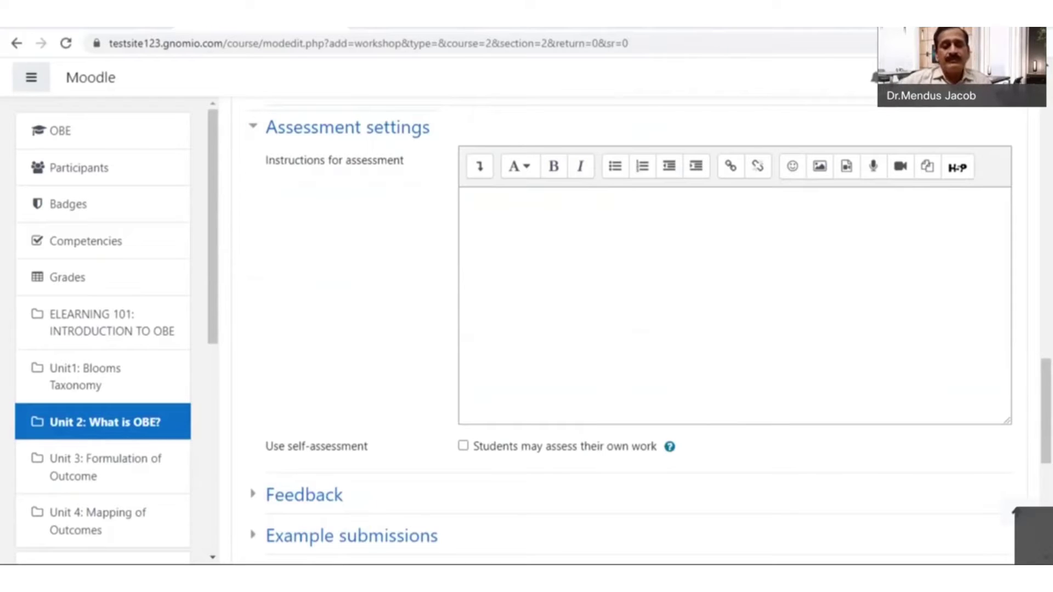
left_click(472, 210)
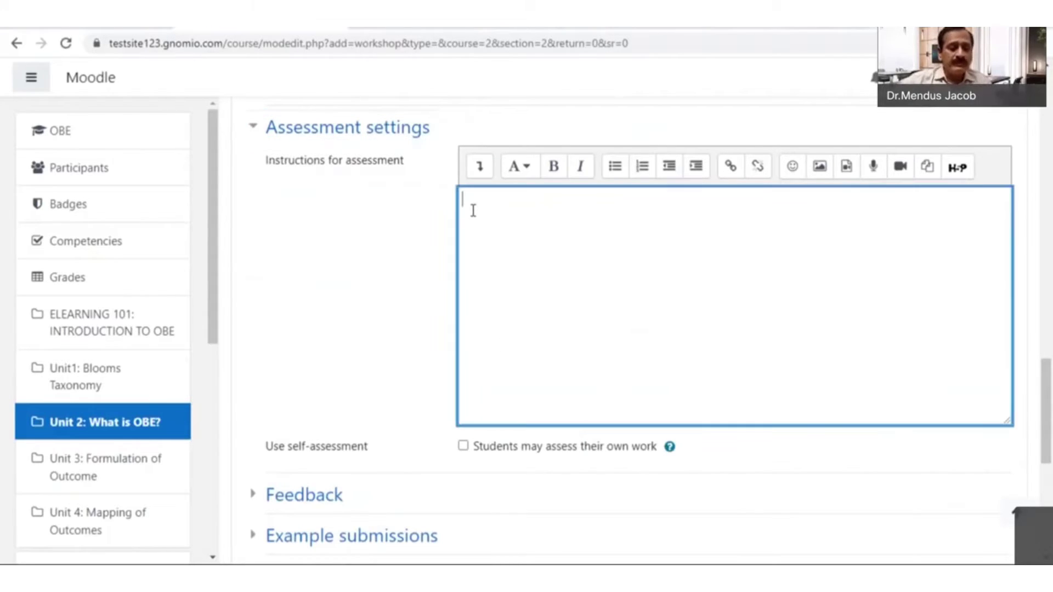
type("Check 1: Are they written using the action verbs to specify definite and observable behavior. Check 2: Does the language describe the student's target rather than the teacher's behavior. Check 3: Do the outcome clearly describes the expected abilities, knowledge, and value of the Students of the course Check 4: Is it possible to collect accurate and reliable data for the outcome.")
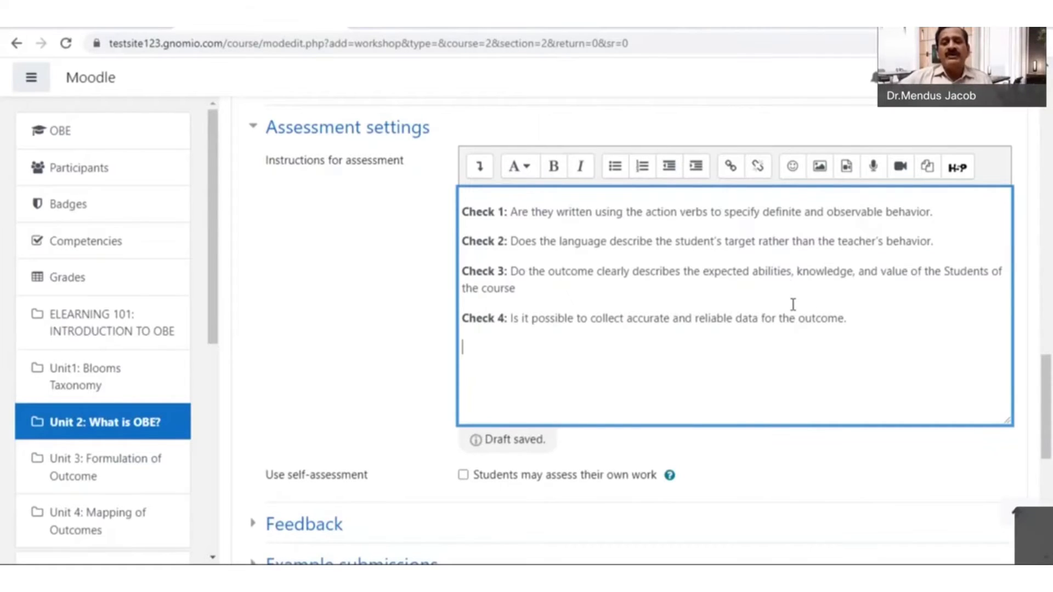
scroll(644, 297, "down", 1)
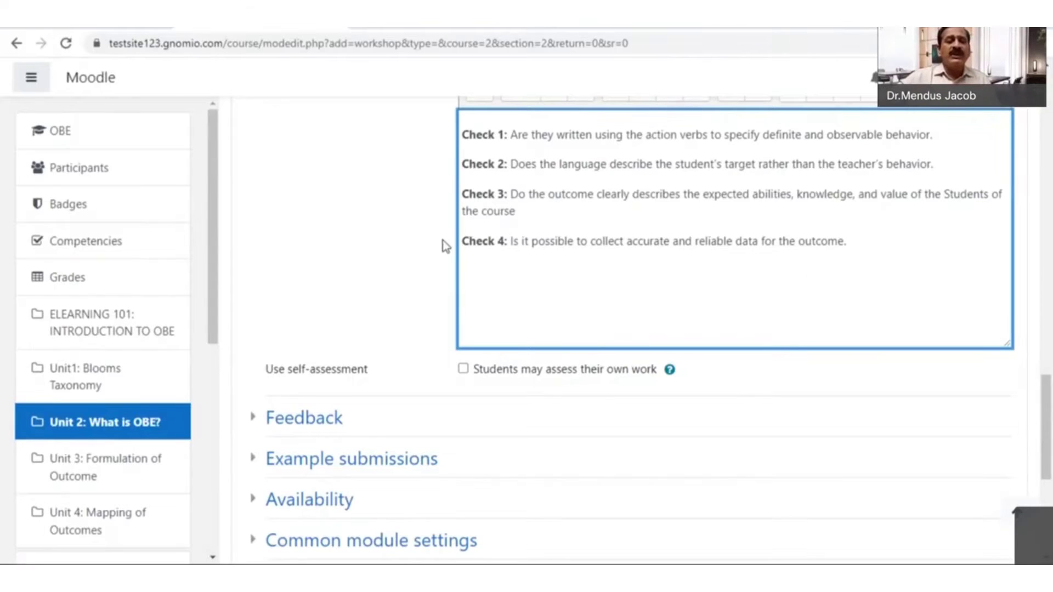
scroll(443, 240, "up", 2)
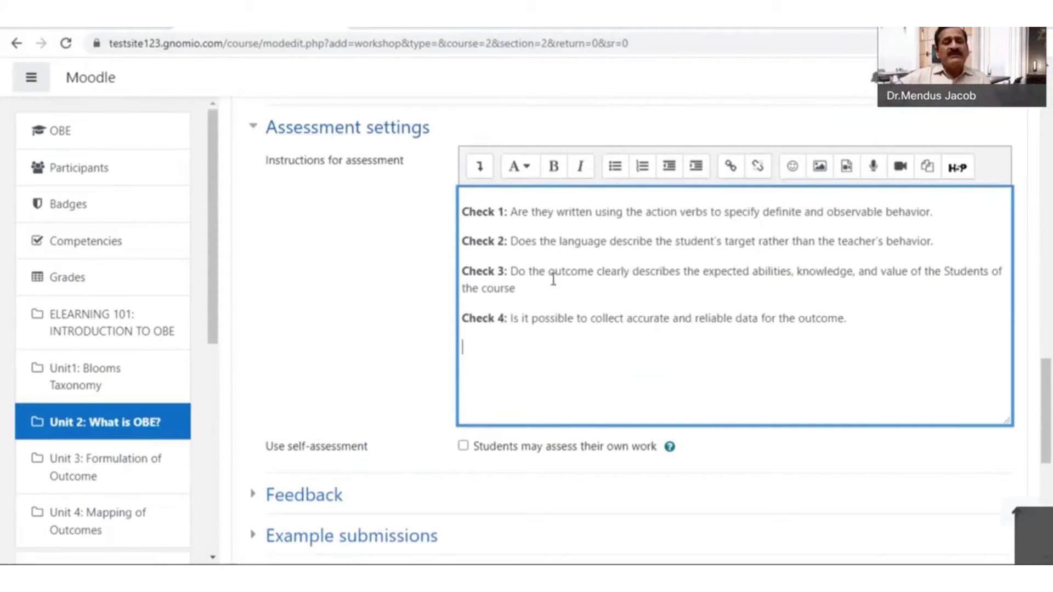
- Enable the opening date for submissions in the workshop's availability settings
scroll(766, 282, "down", 4)
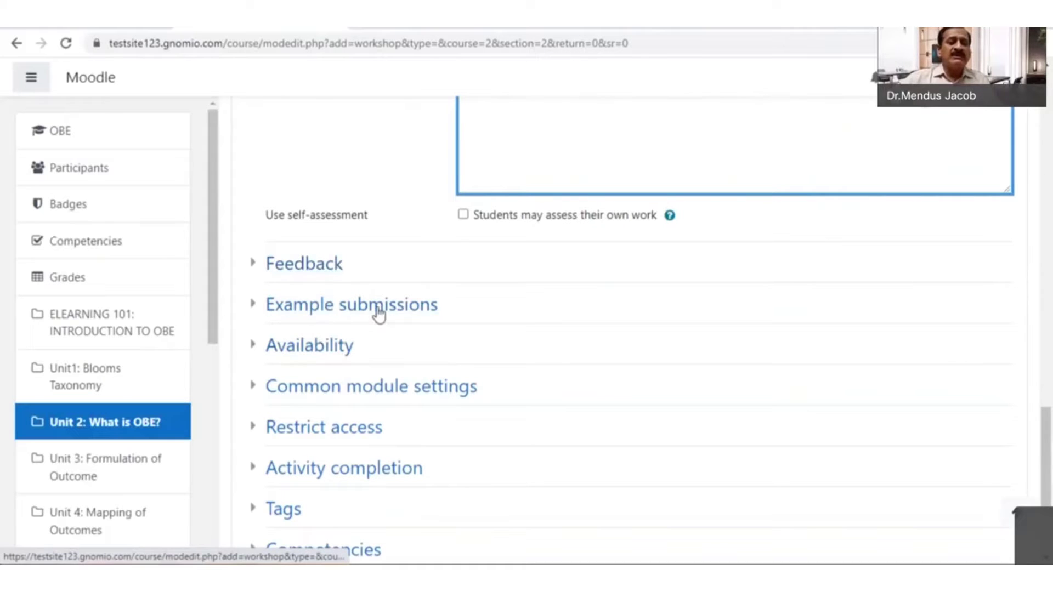
scroll(477, 301, "down", 2)
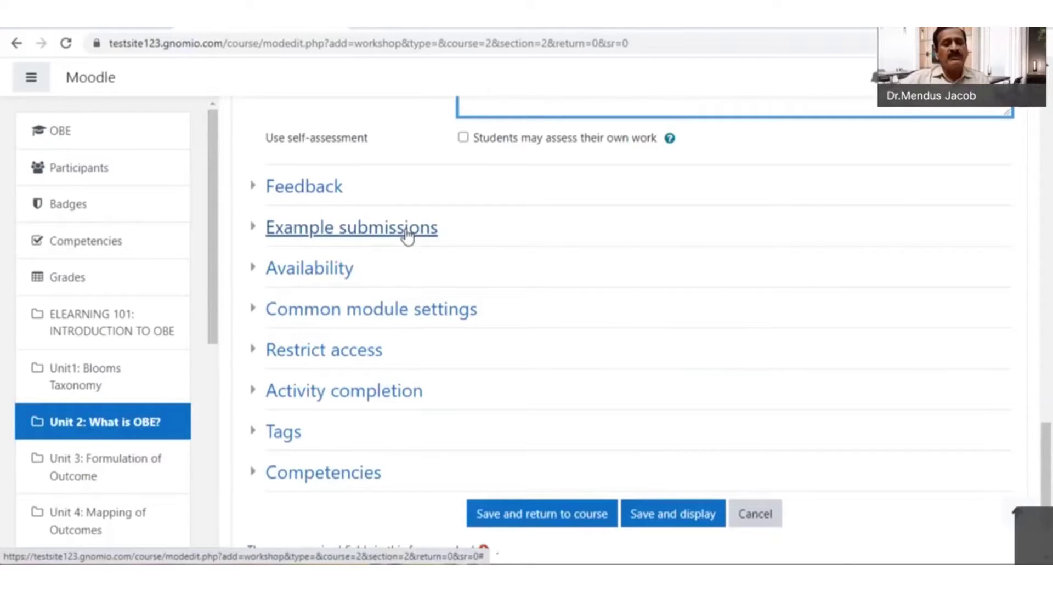
left_click(318, 270)
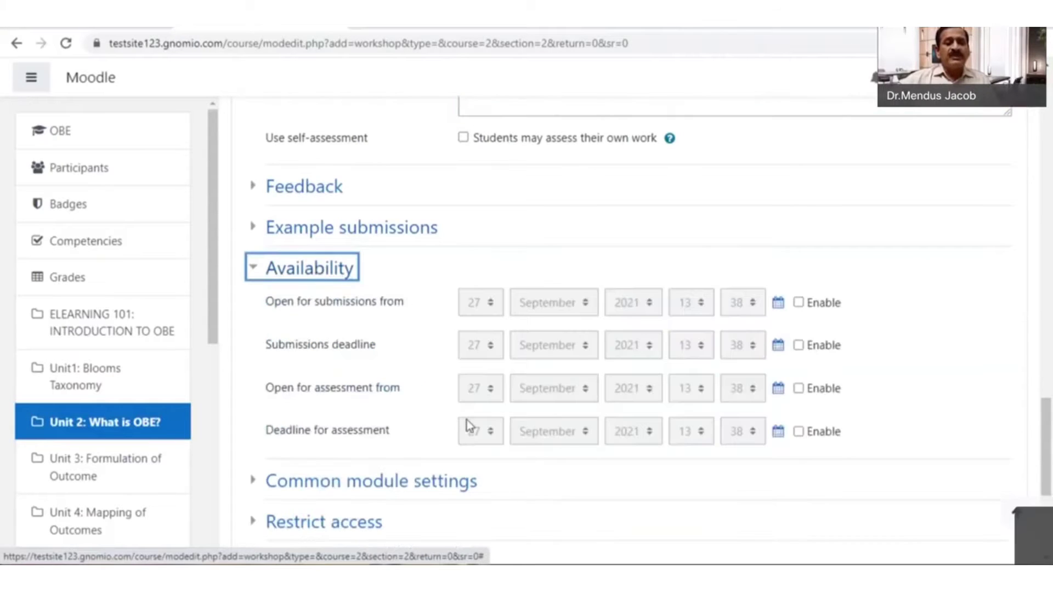
scroll(366, 262, "down", 1)
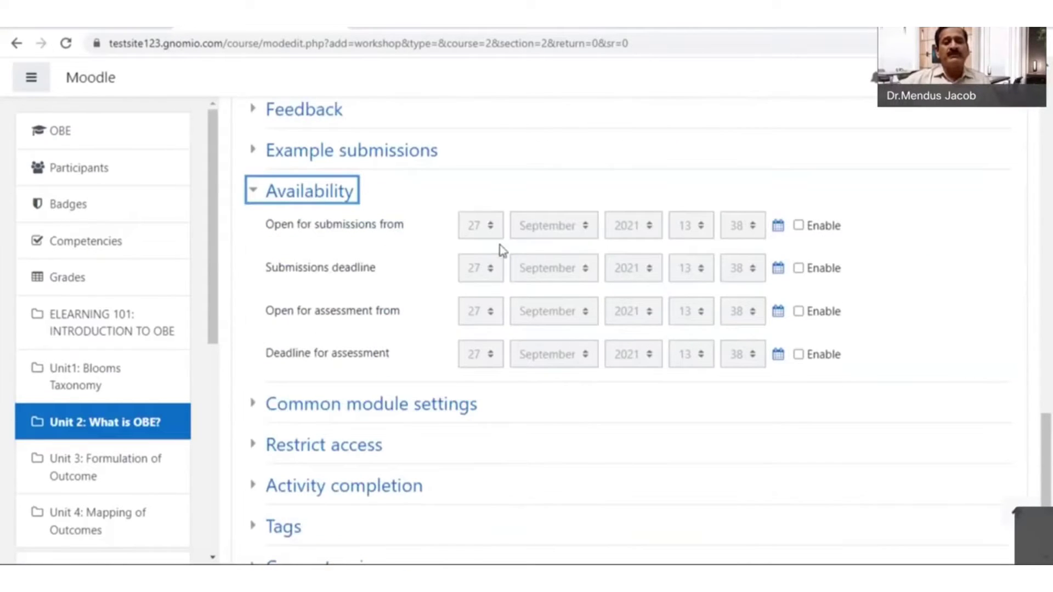
left_click(799, 225)
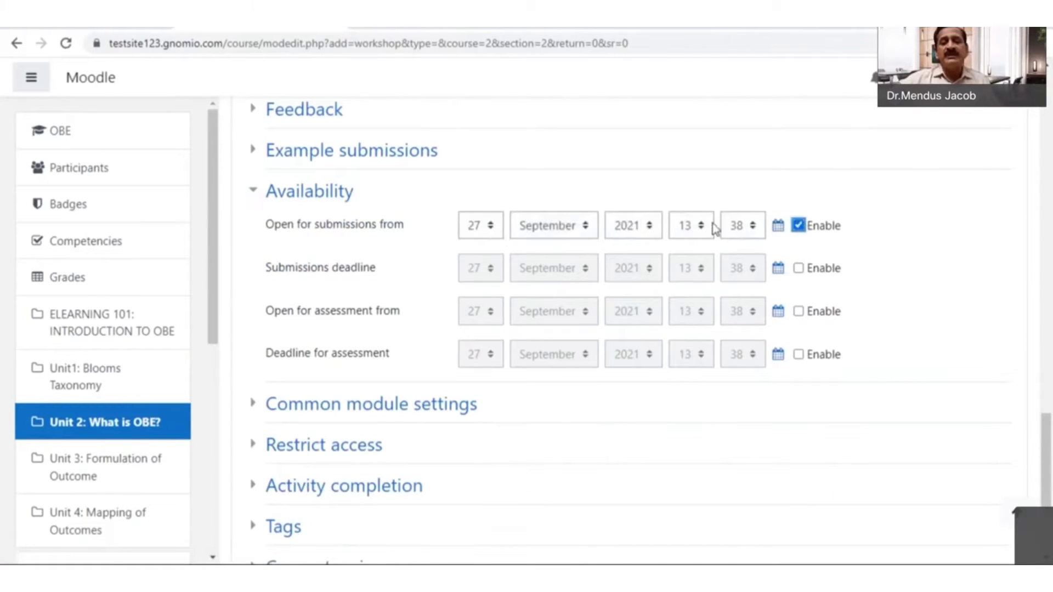
scroll(715, 227, "down", 2)
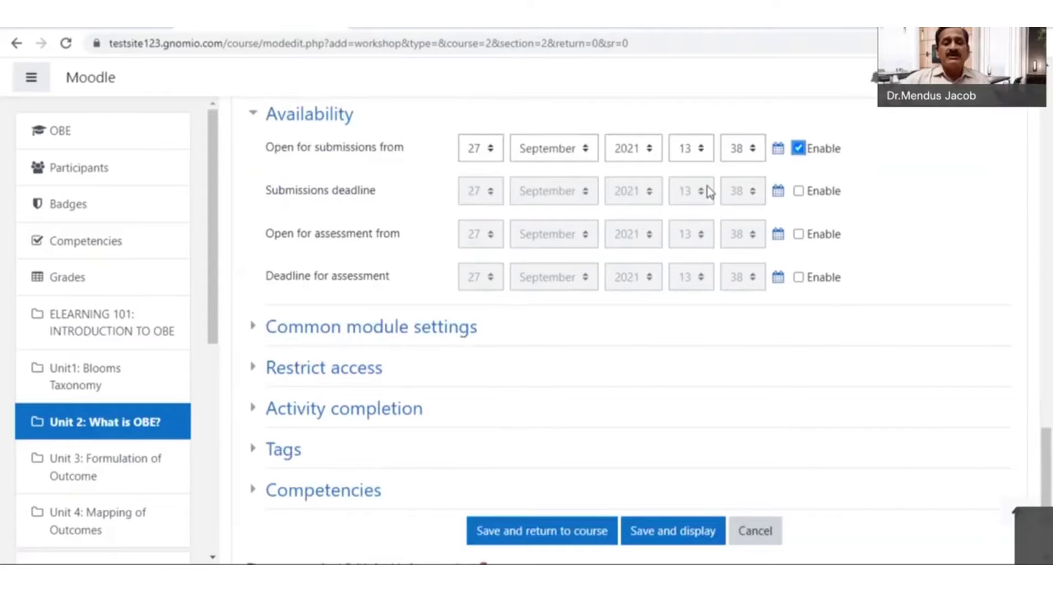
scroll(550, 258, "up", 2)
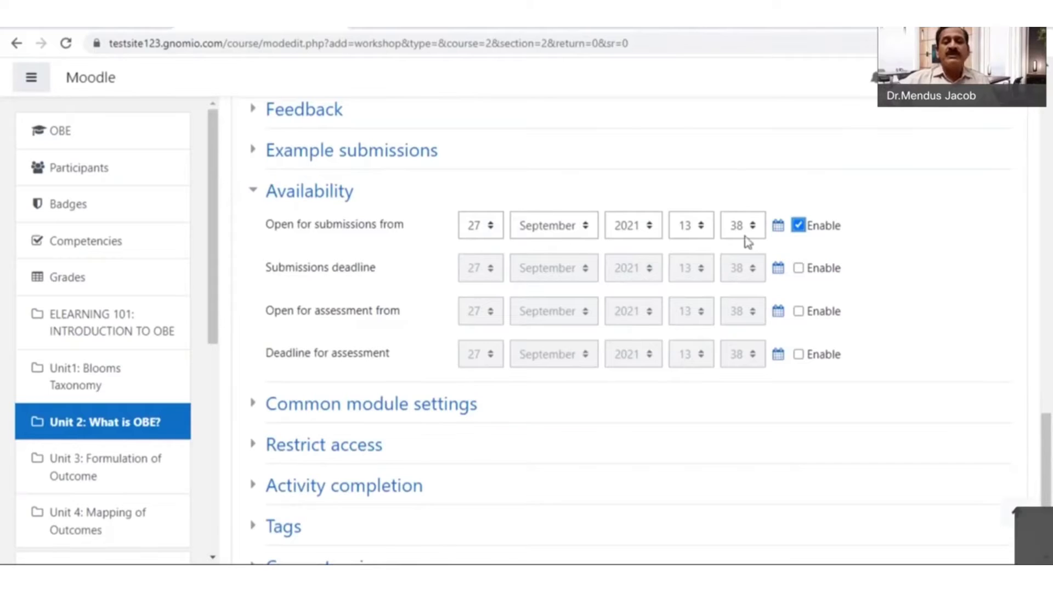
- Enable the submissions deadline and set its day to 28 September 2021
scroll(725, 259, "down", 1)
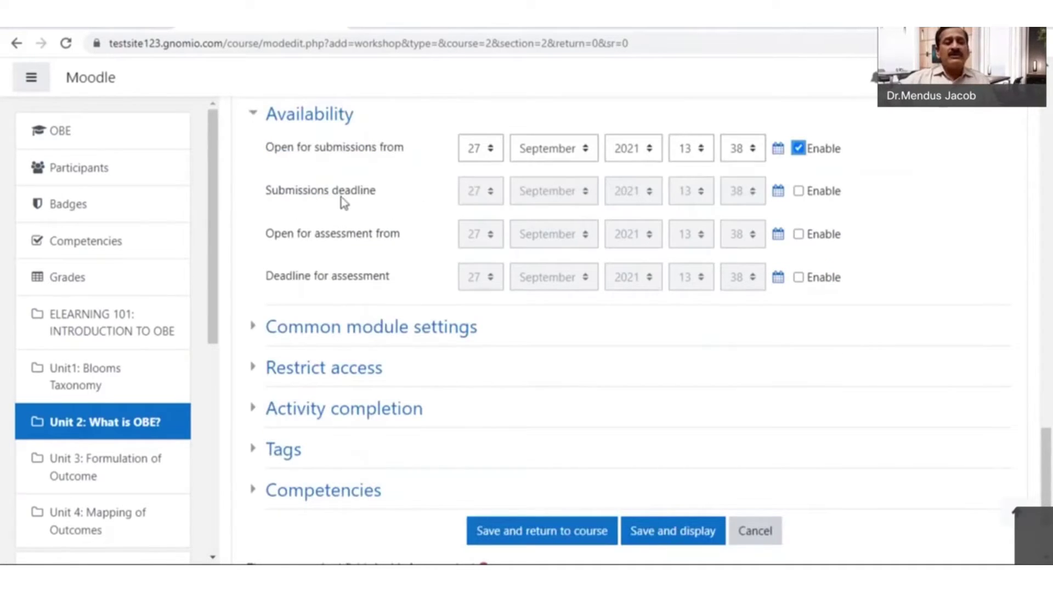
left_click(799, 191)
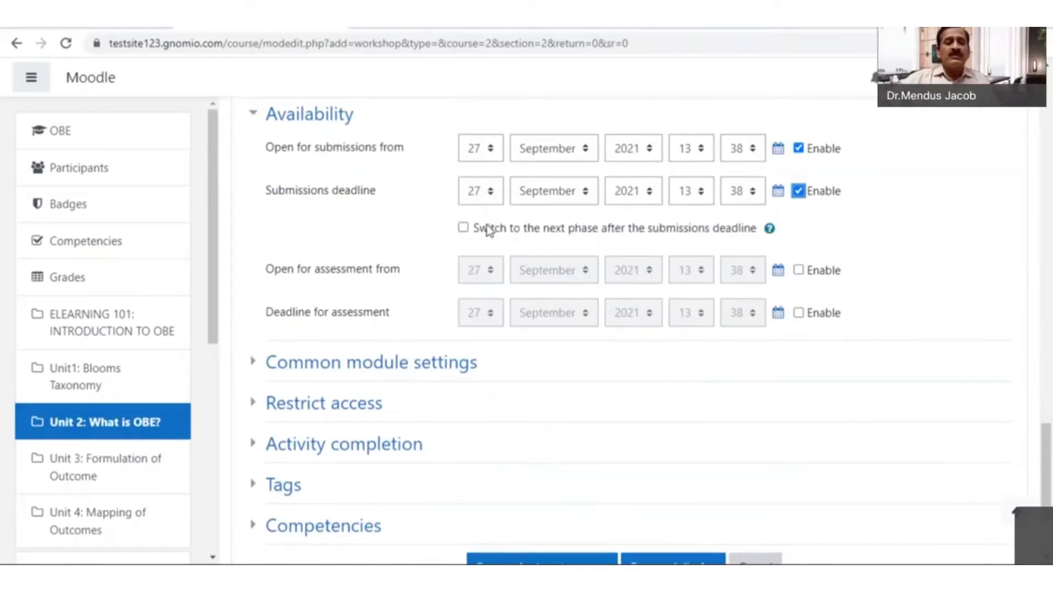
left_click(492, 195)
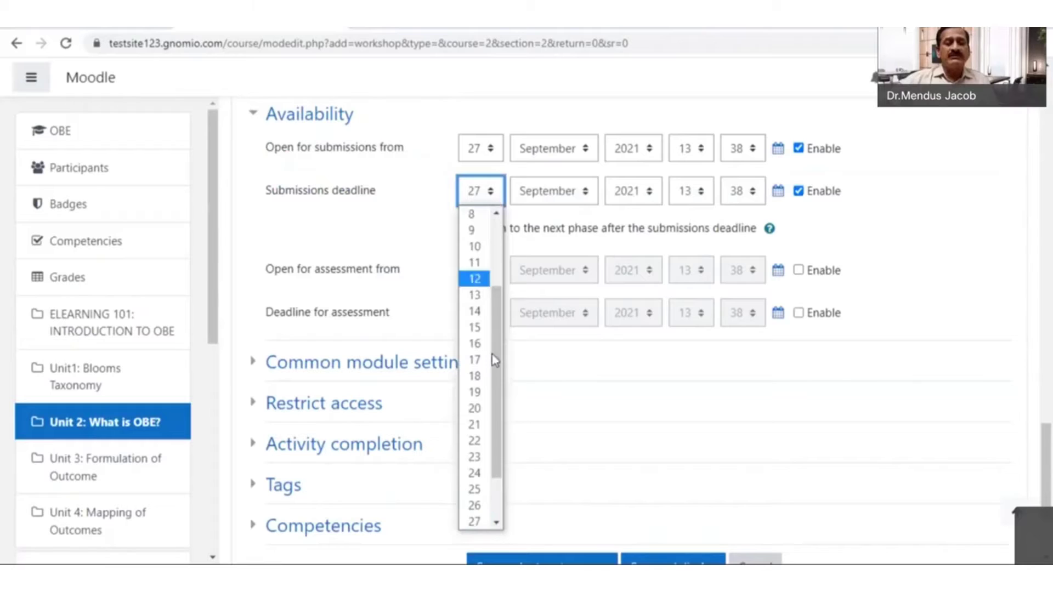
scroll(474, 518, "down", 1)
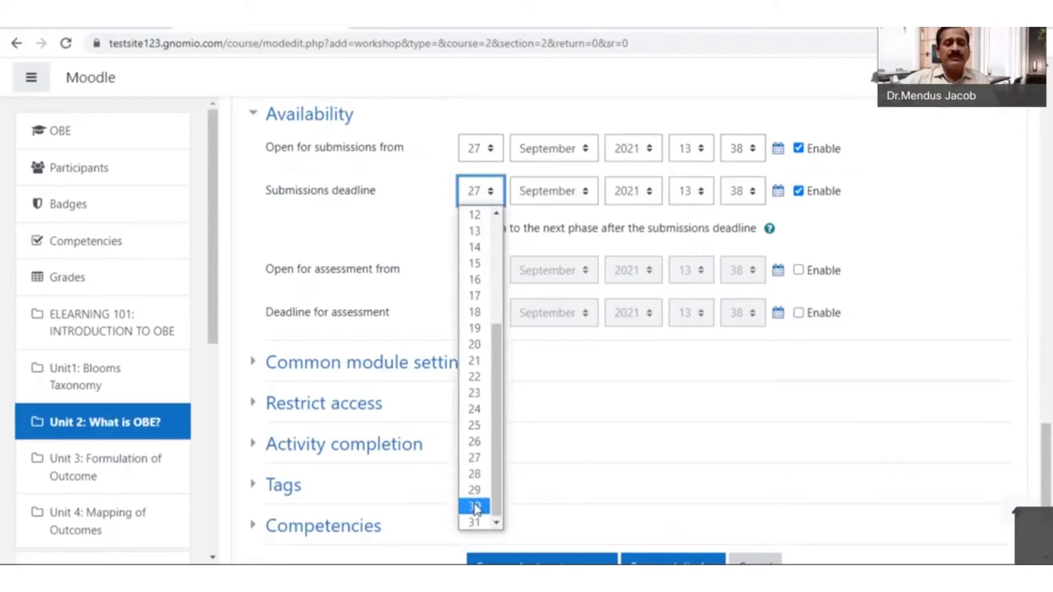
left_click(476, 472)
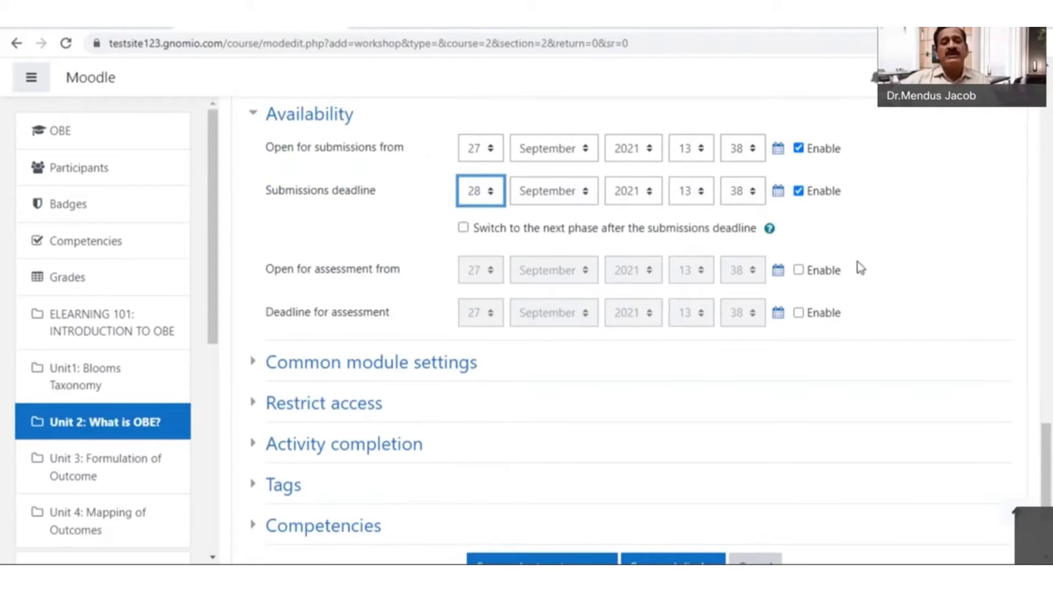
- Enable switching to the next phase after the submissions deadline
scroll(860, 267, "down", 2)
scroll(526, 232, "up", 2)
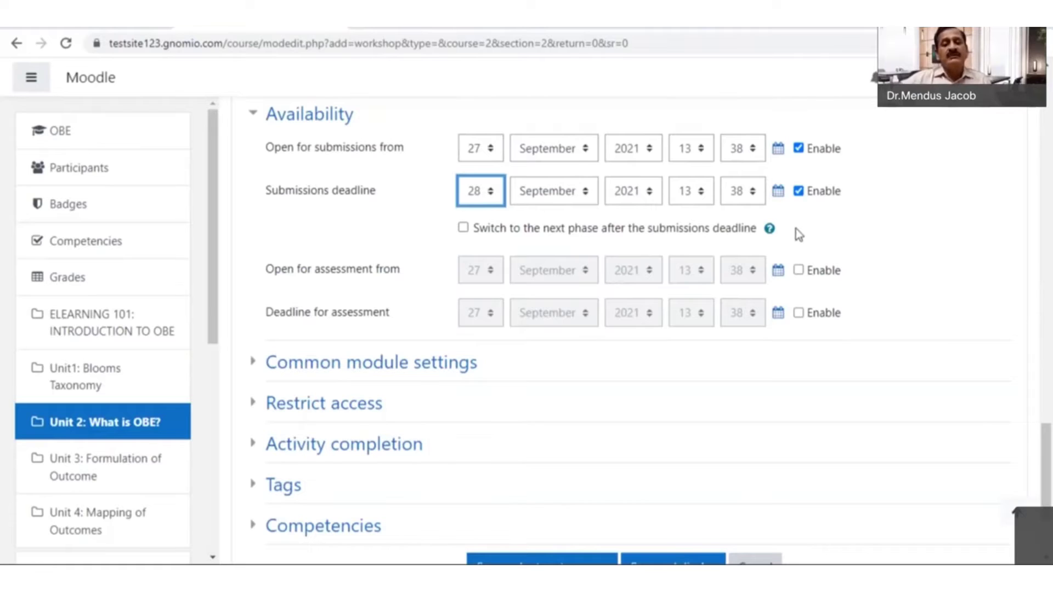
left_click(463, 228)
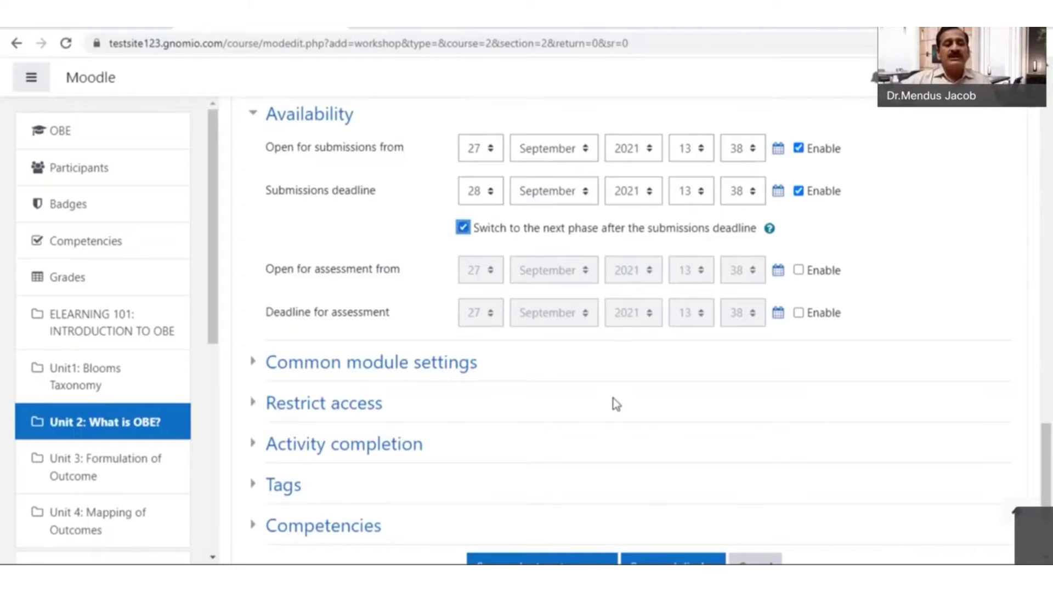
- Enable the opening date for assessment and set its day to 28 September 2021
left_click(799, 270)
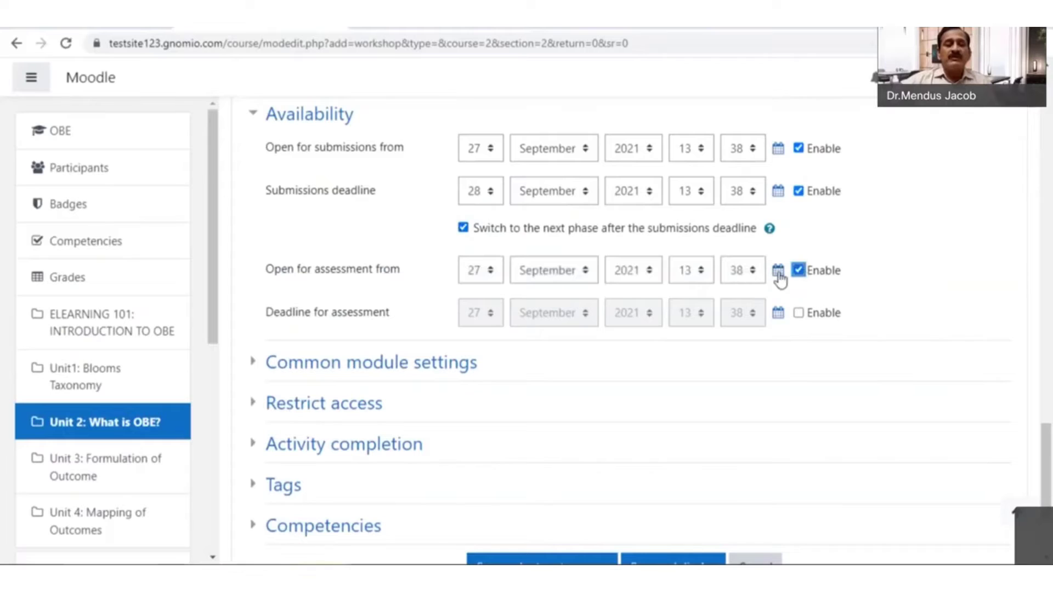
left_click(489, 271)
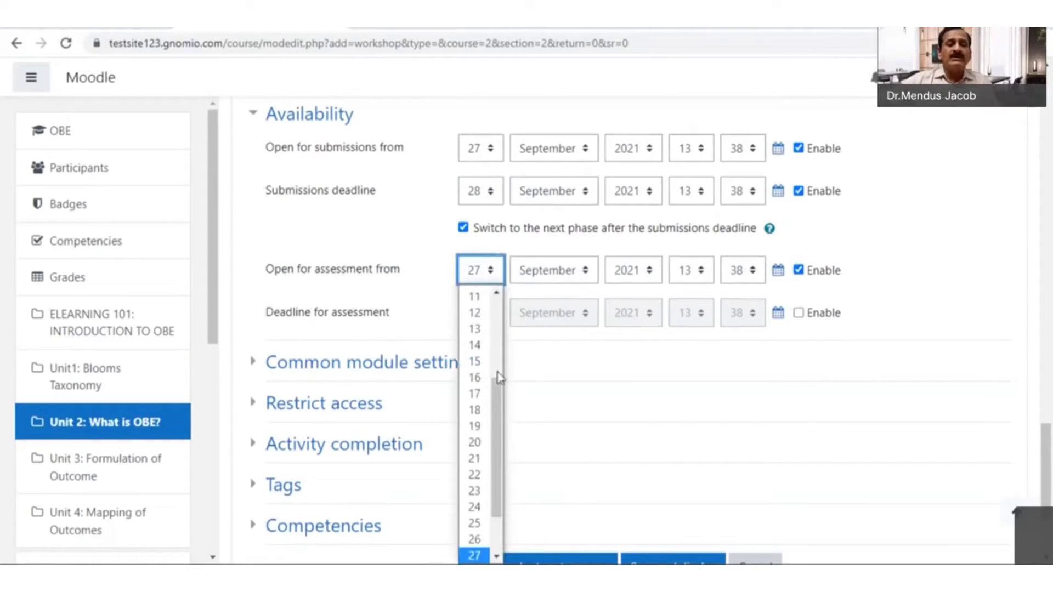
scroll(474, 447, "down", 2)
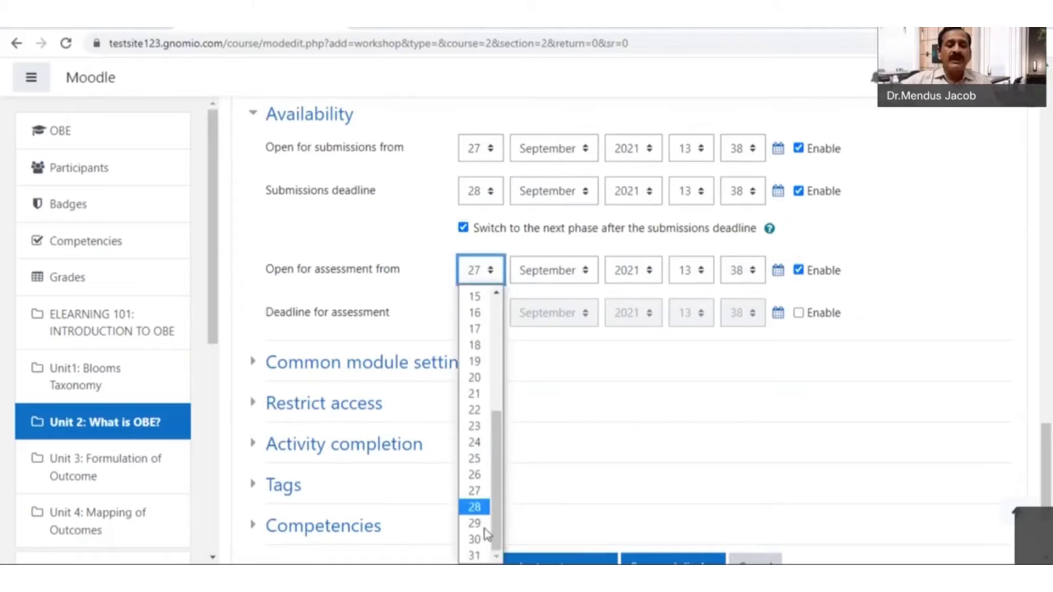
left_click(474, 506)
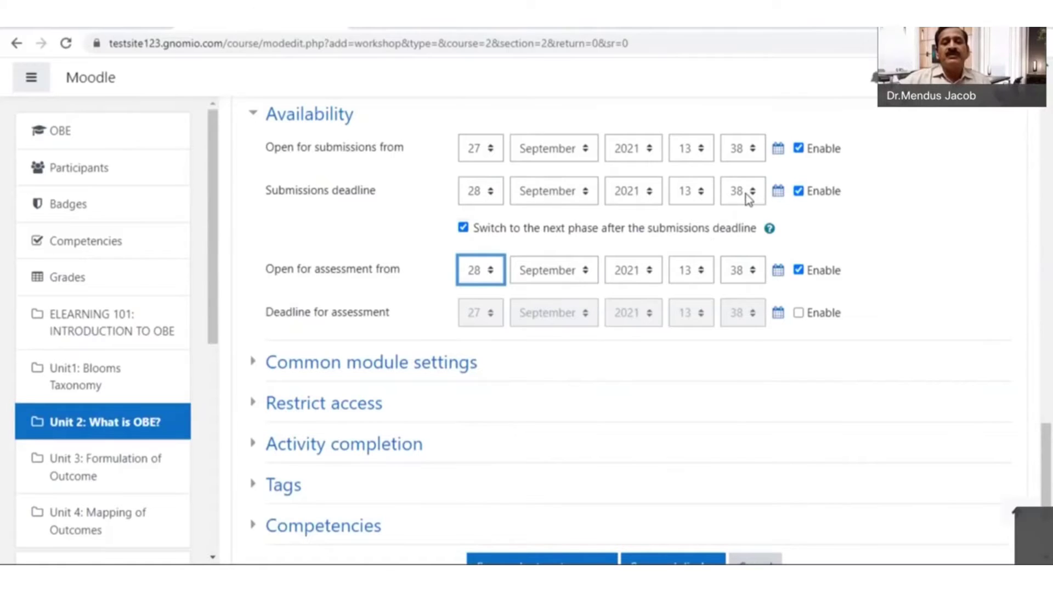
- Set the minutes of the workshop's opening time for assessment to 39
left_click(753, 273)
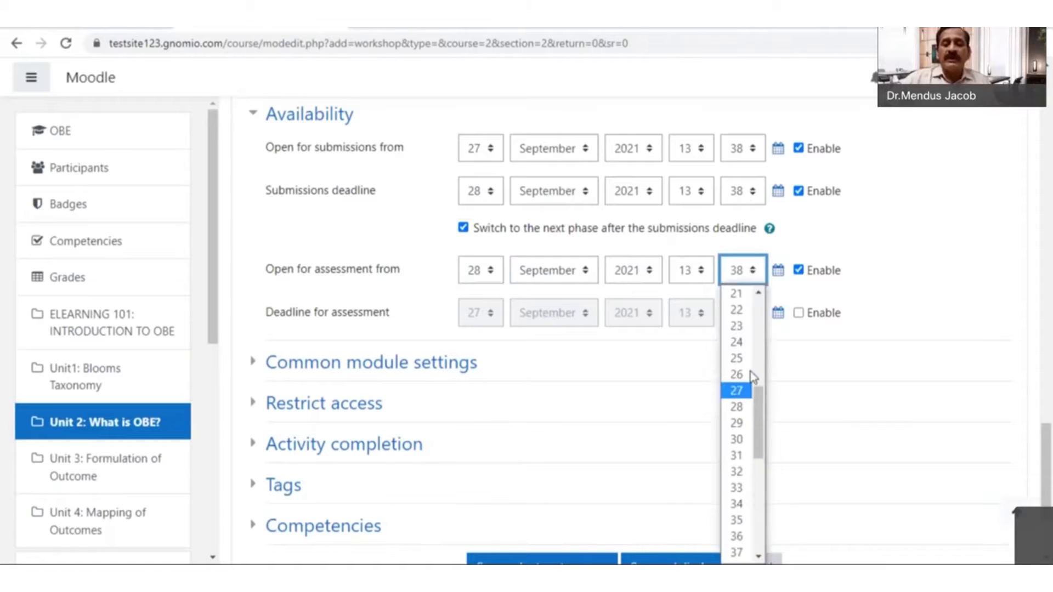
scroll(735, 406, "down", 6)
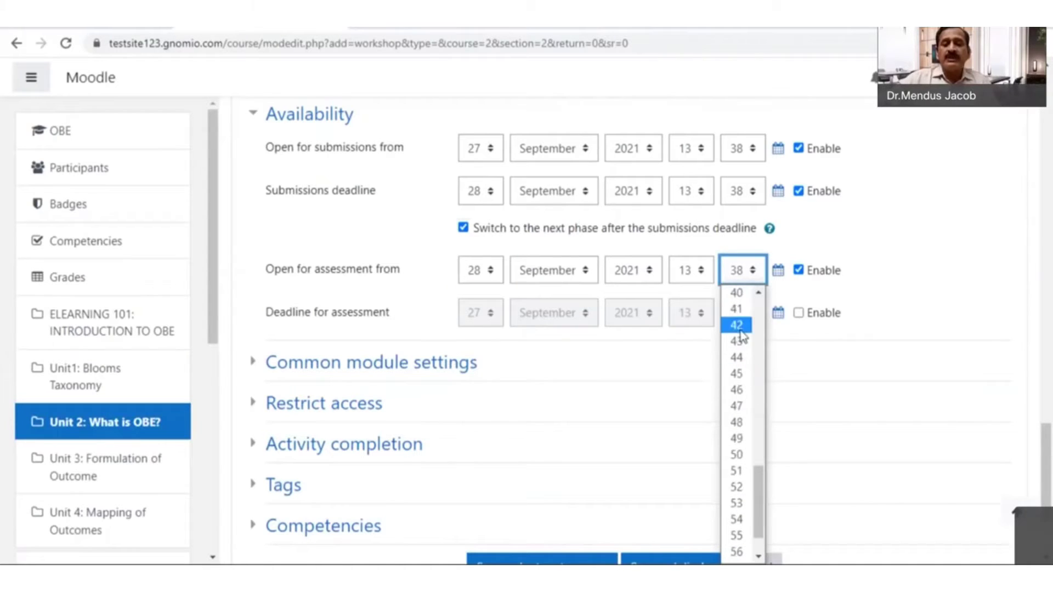
scroll(746, 416, "up", 3)
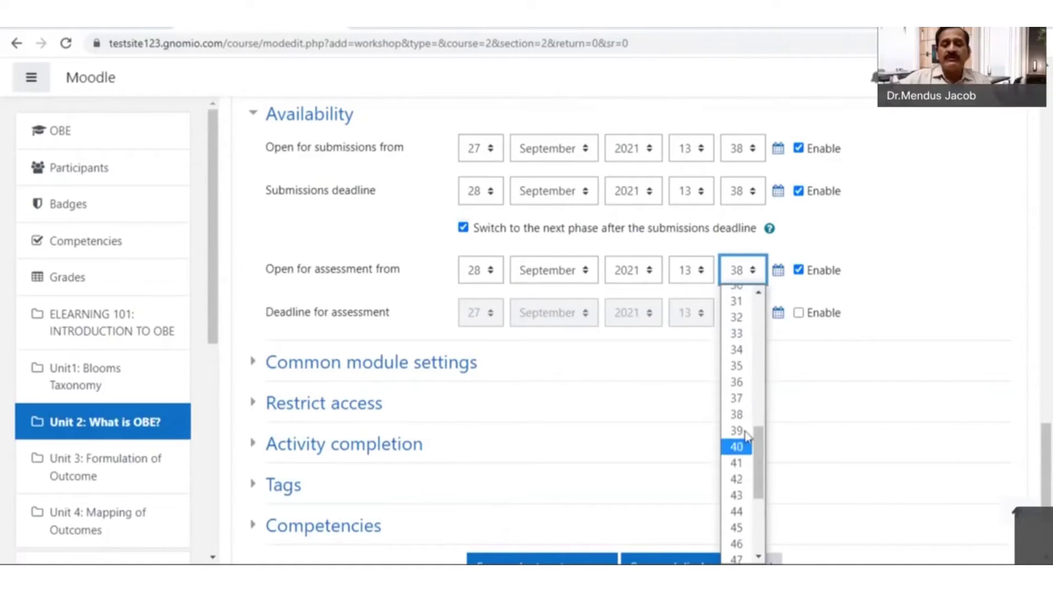
left_click(747, 437)
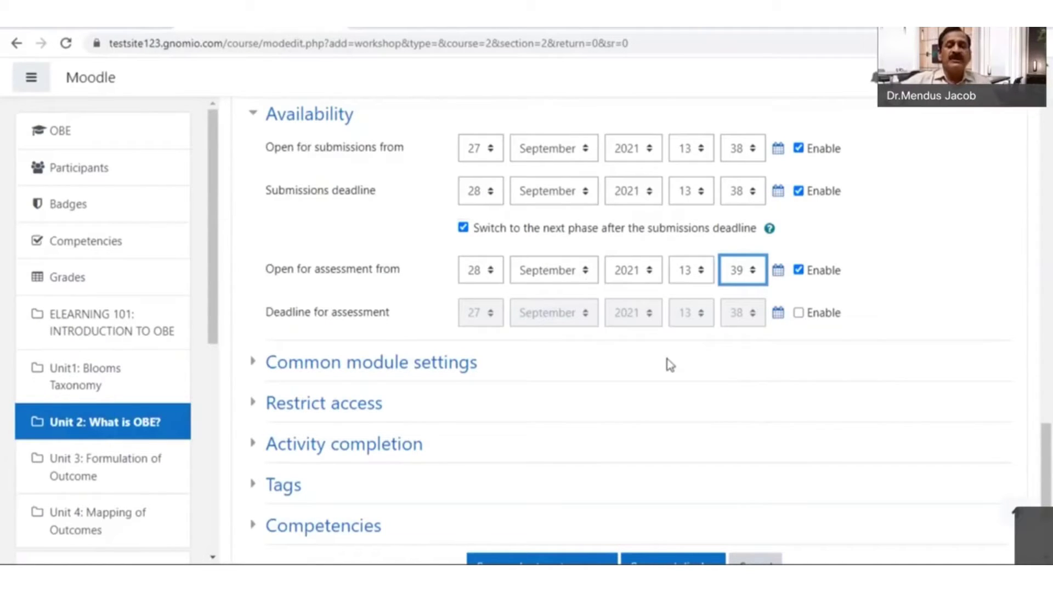
- Enable the deadline for assessment and set its day to 29 September 2021
left_click(798, 312)
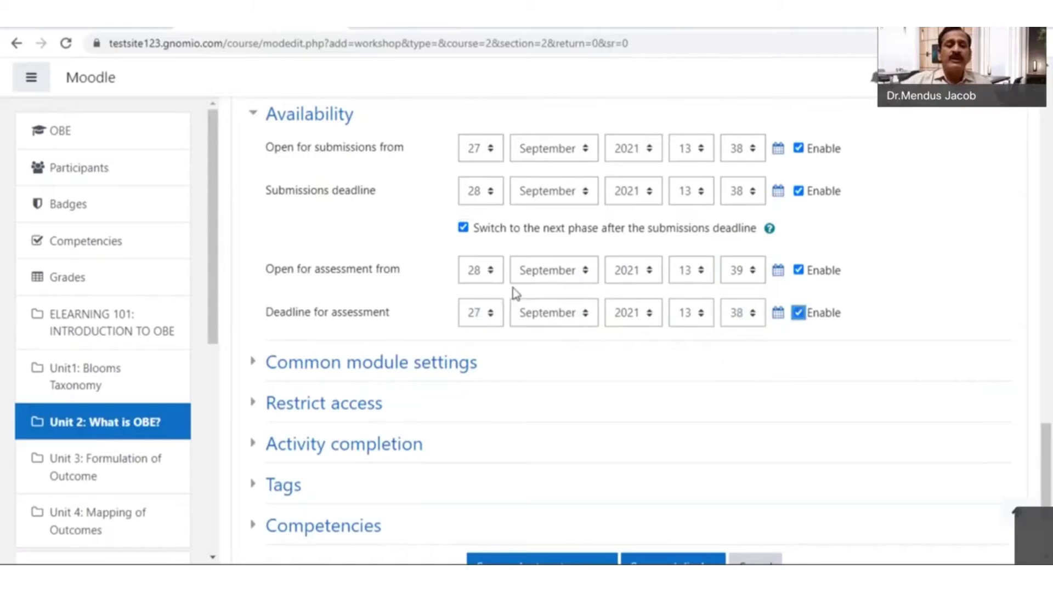
left_click(491, 316)
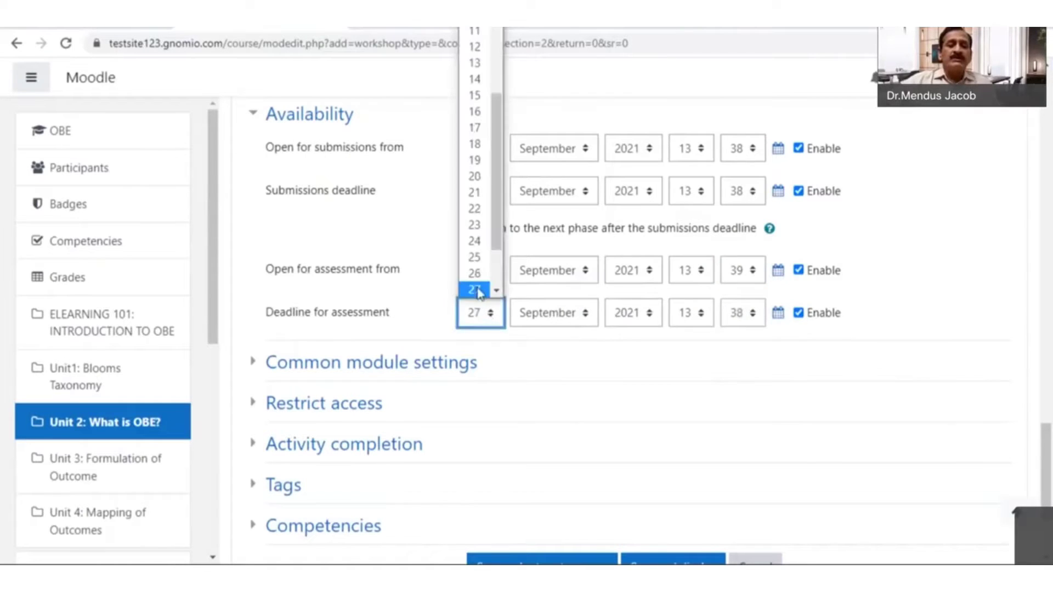
left_click(474, 256)
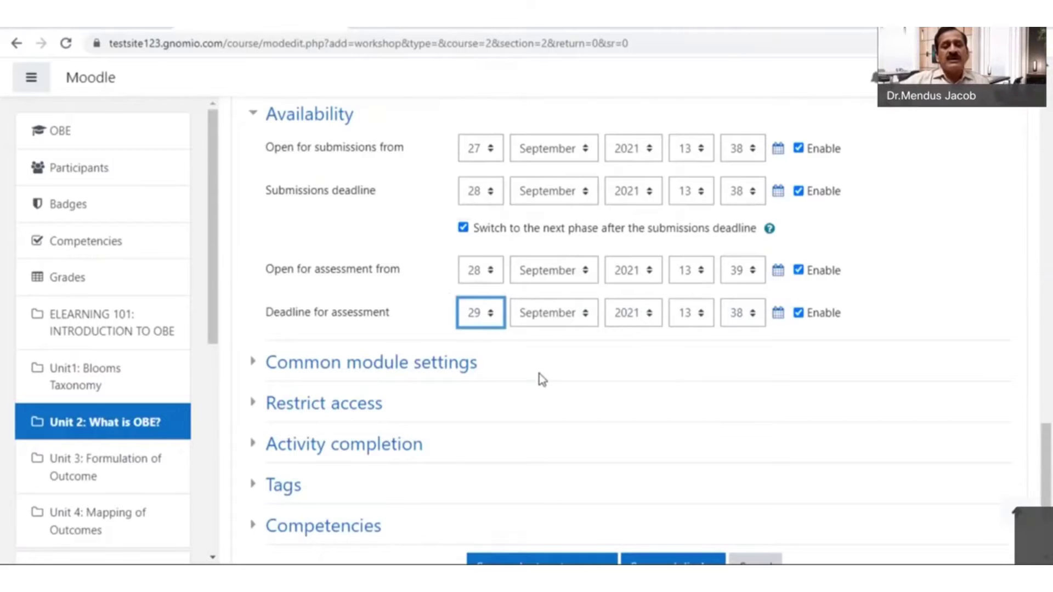
- Set the workshop's completion tracking to "Show activity as complete when conditions are met"
scroll(538, 373, "down", 1)
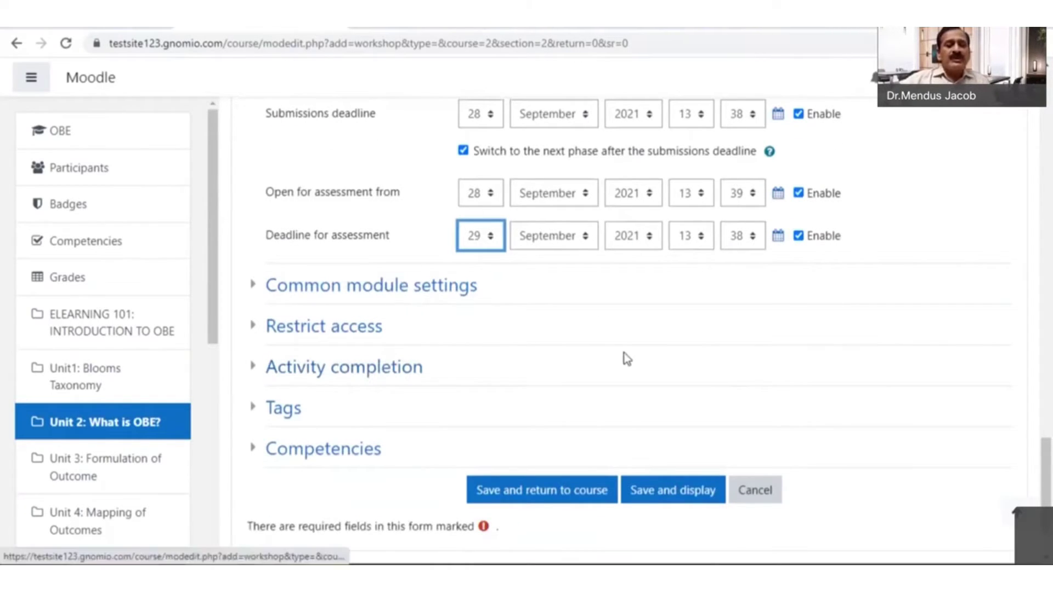
scroll(625, 358, "down", 1)
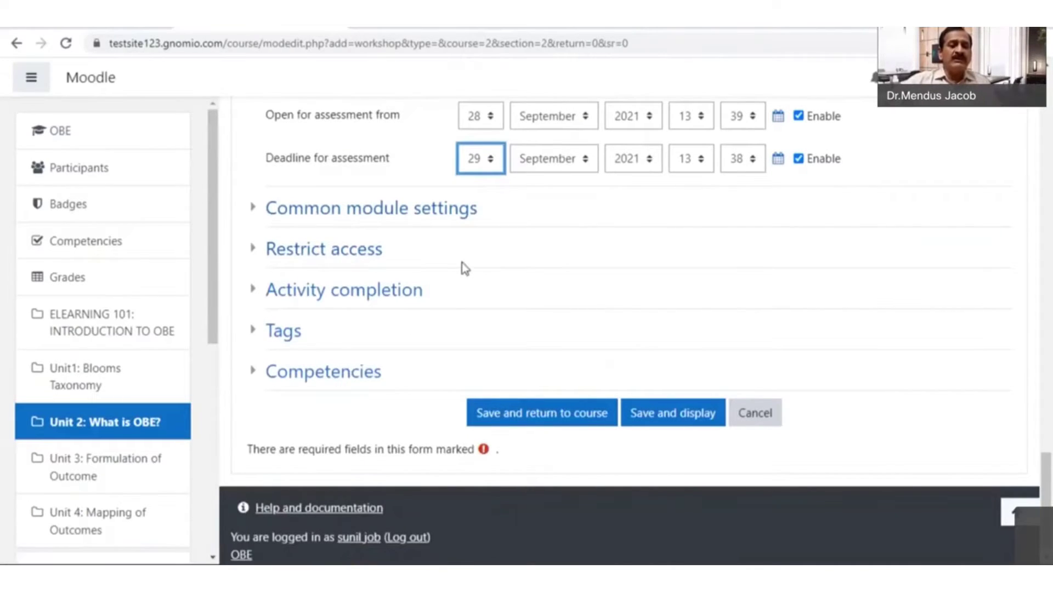
left_click(341, 297)
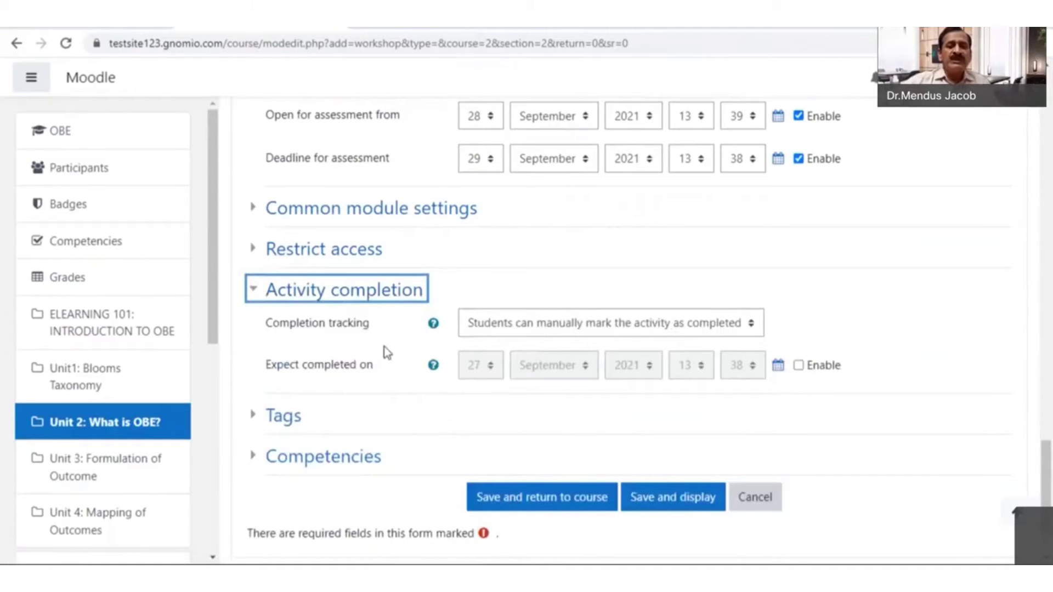
scroll(392, 352, "down", 2)
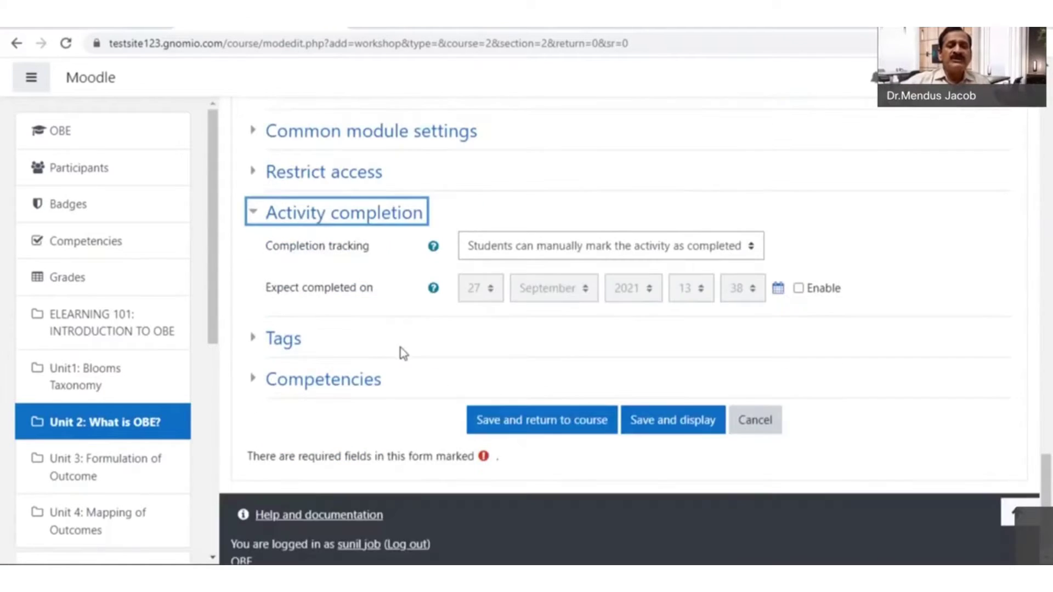
left_click(752, 248)
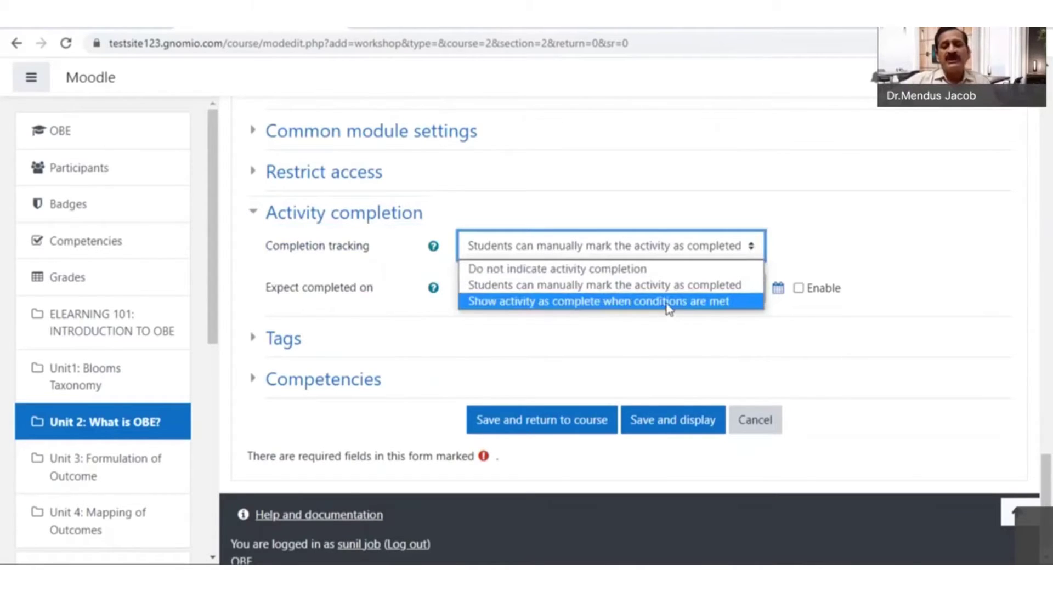
left_click(687, 302)
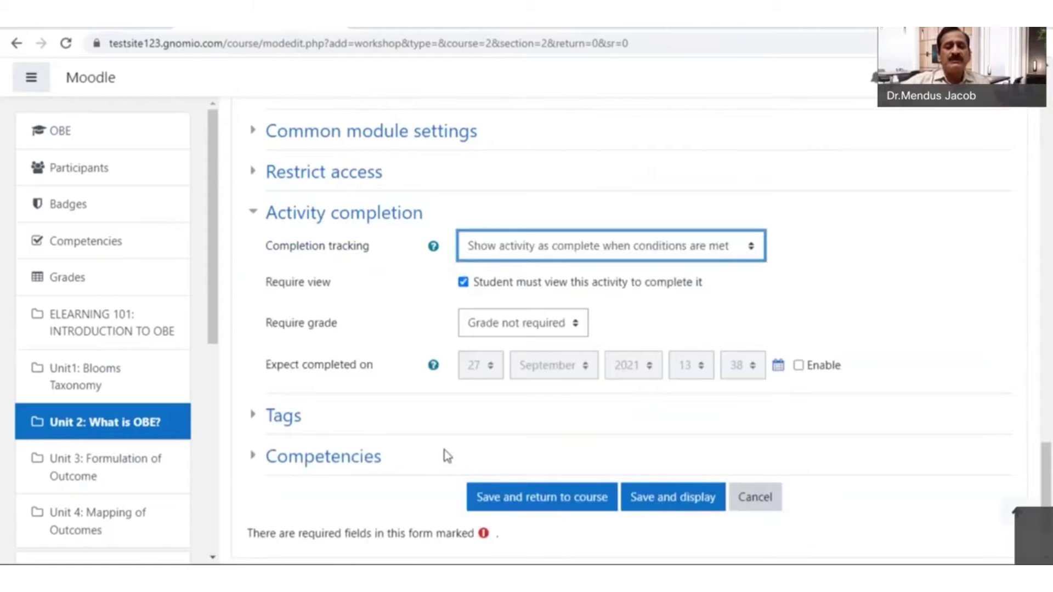
- Enable the expected completion date in the activity completion settings and set its day to 30 September 2021
scroll(607, 455, "down", 1)
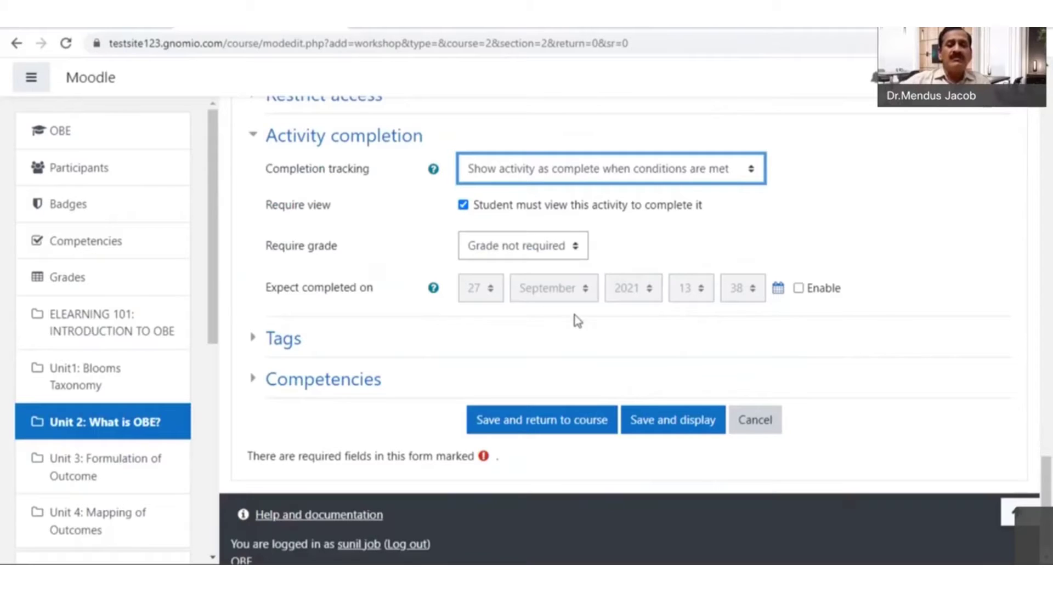
left_click(799, 288)
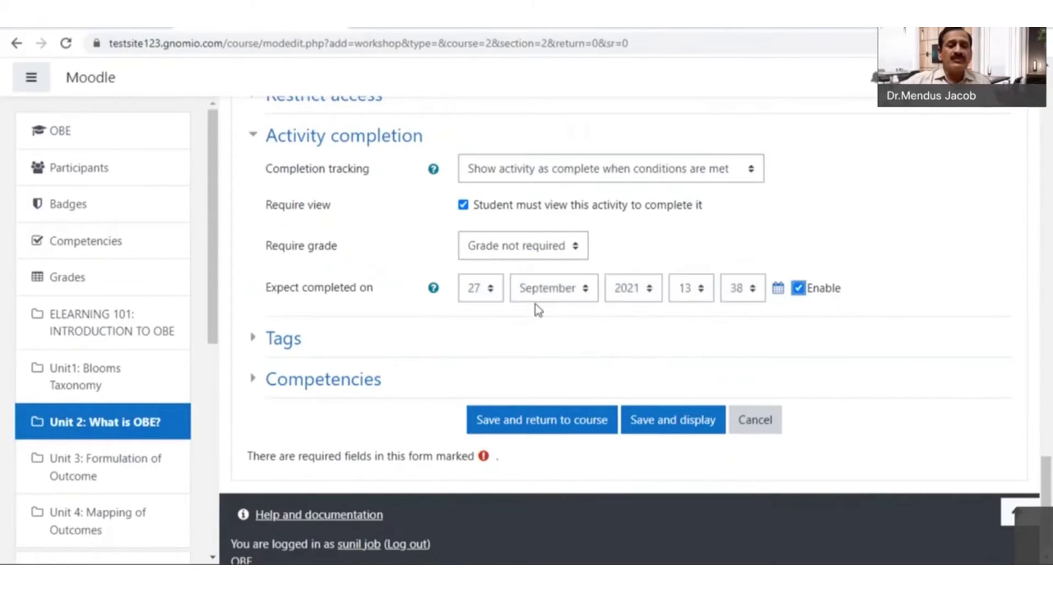
left_click(491, 296)
scroll(478, 257, "down", 1)
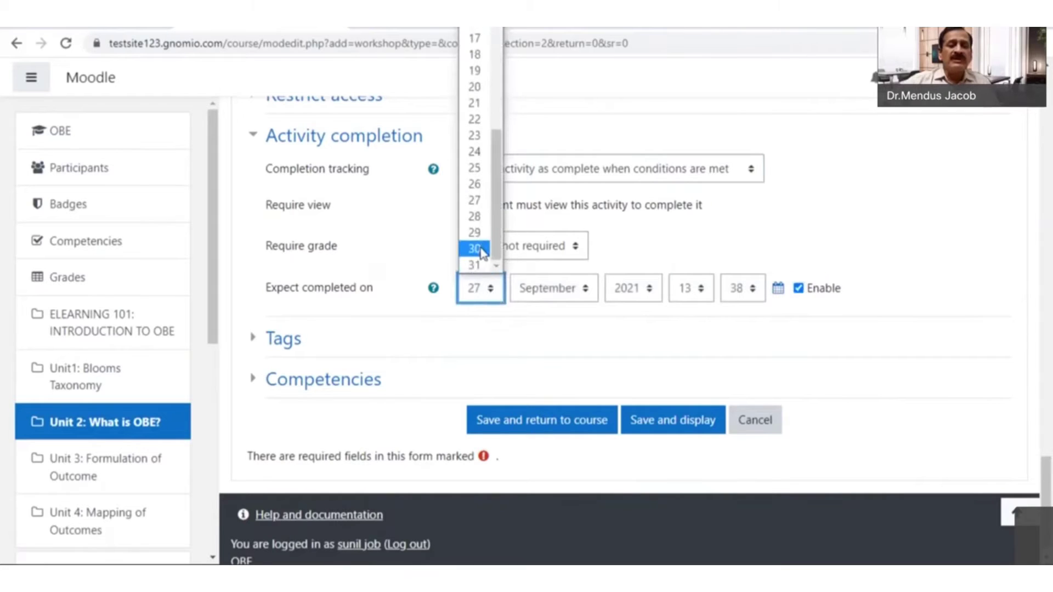
left_click(475, 249)
scroll(732, 366, "down", 1)
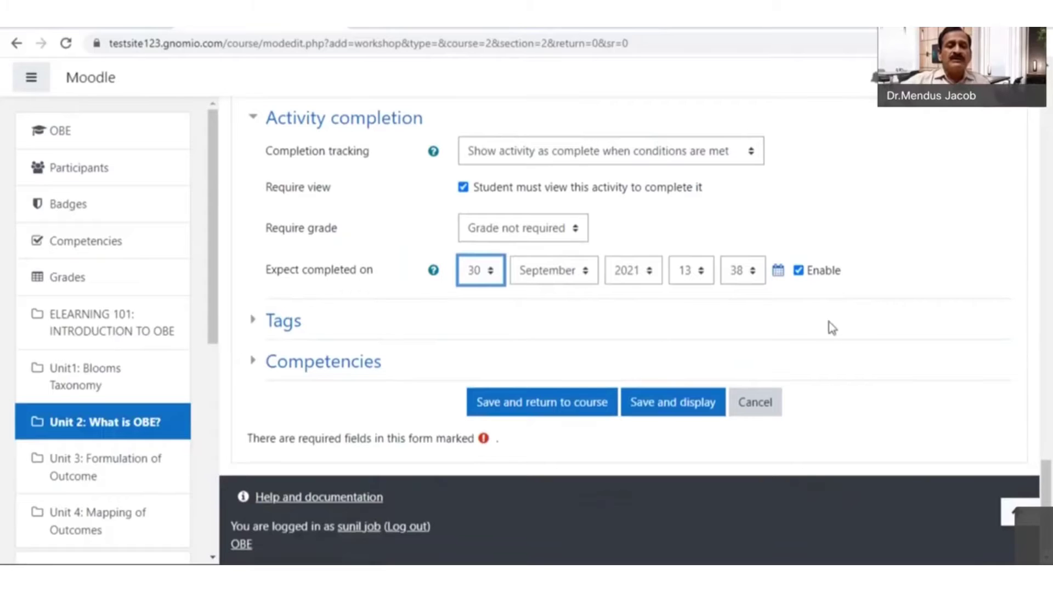
- Save the workshop settings and return to the course page
scroll(827, 321, "up", 15)
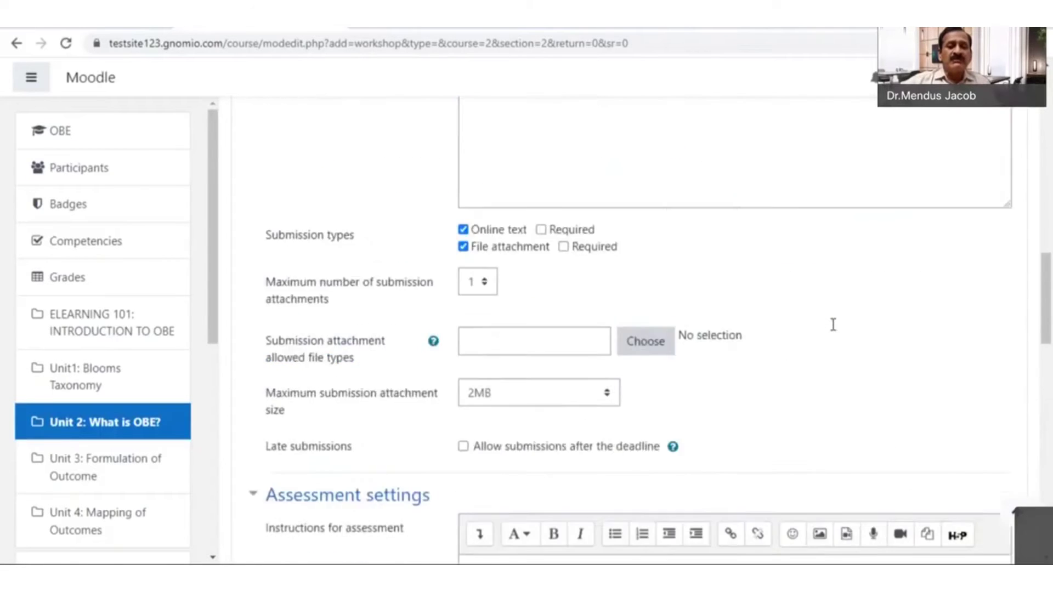
scroll(833, 325, "down", 18)
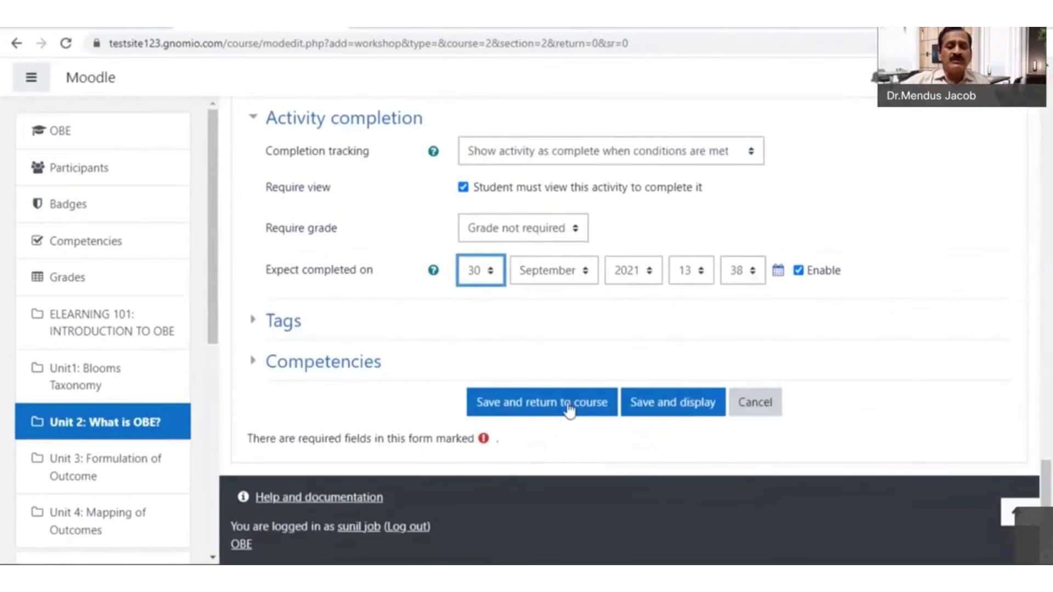
left_click(569, 408)
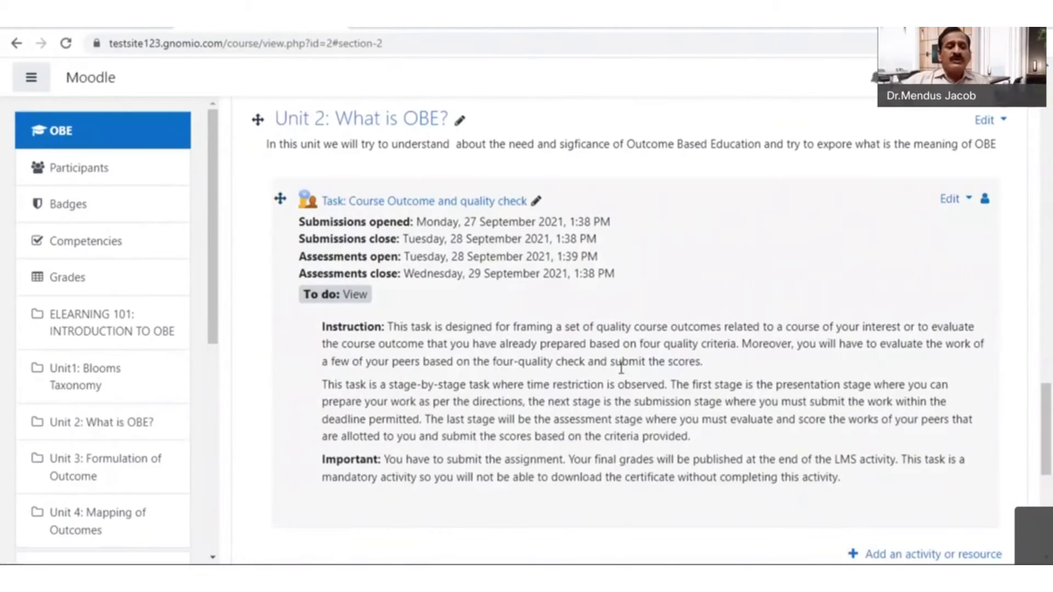
- Open the "Task: Course Outcome and quality check" workshop in Unit 2 and bring up its assessment form for editing, dismissing the ad
scroll(593, 343, "down", 5)
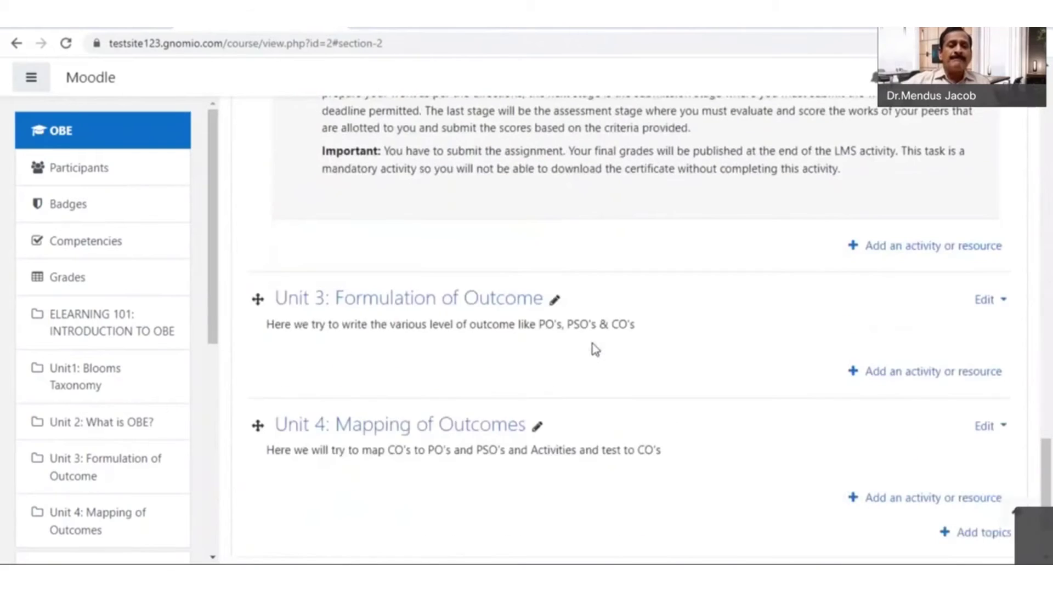
scroll(593, 344, "up", 5)
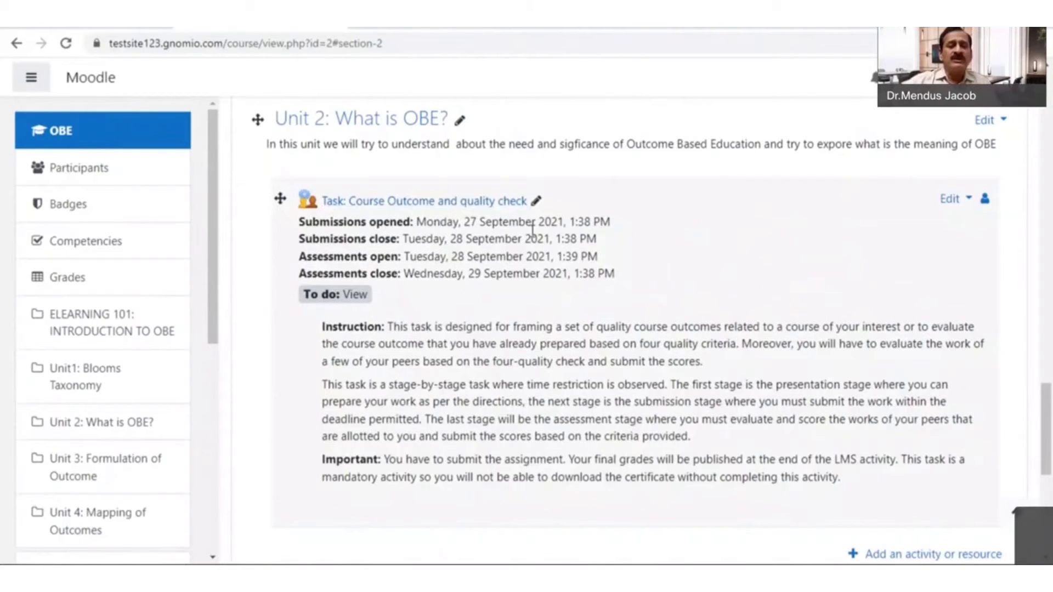
left_click(462, 207)
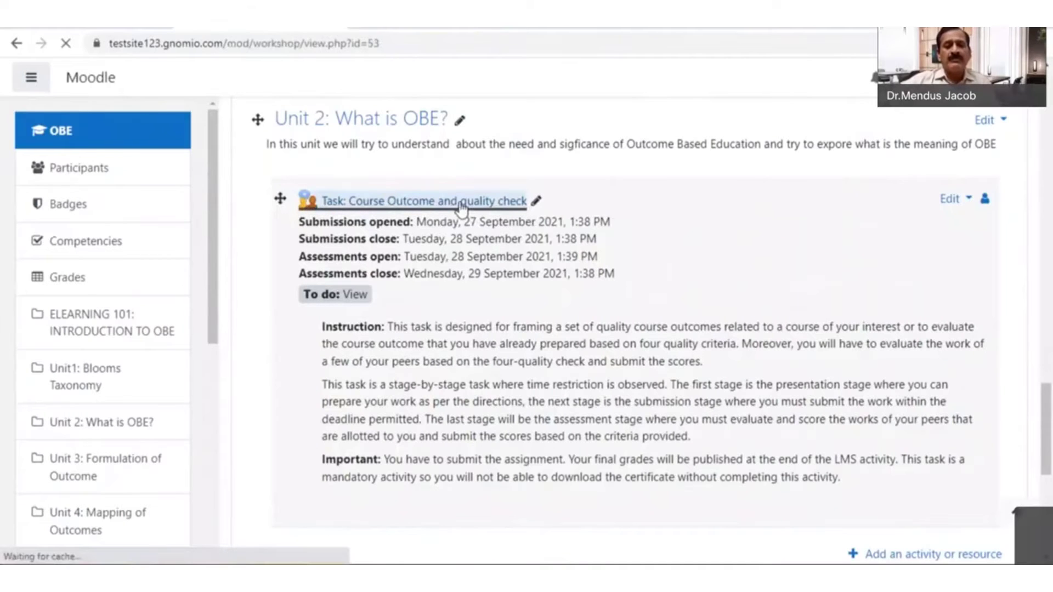
scroll(616, 325, "down", 5)
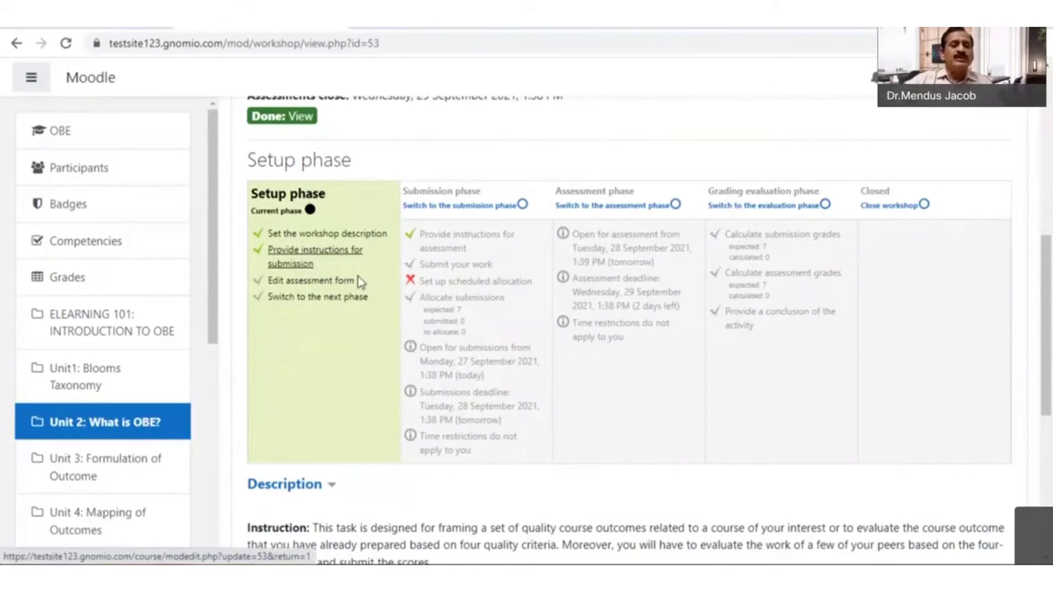
left_click(312, 282)
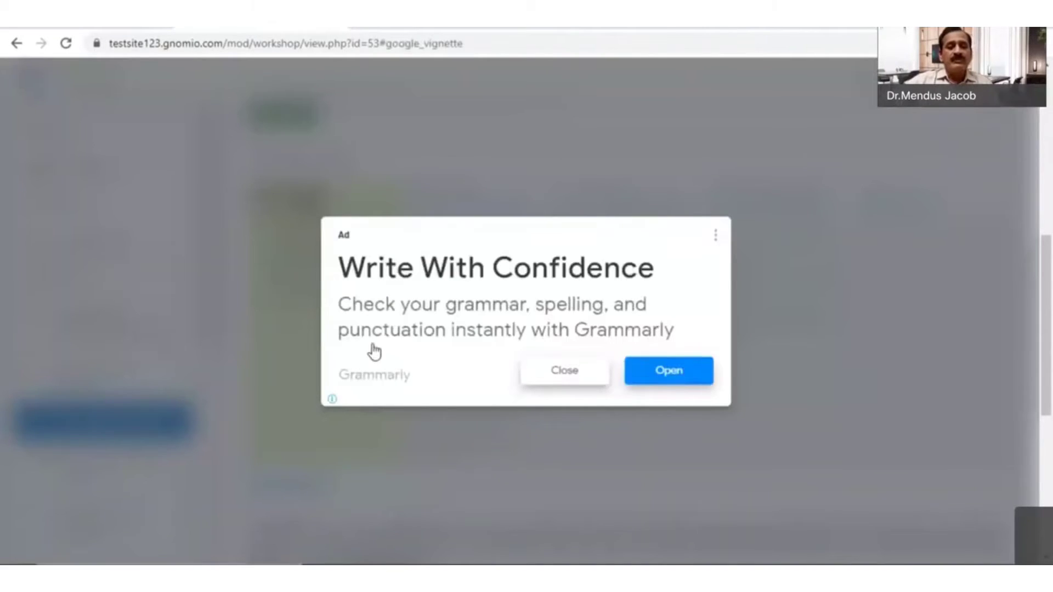
left_click(573, 367)
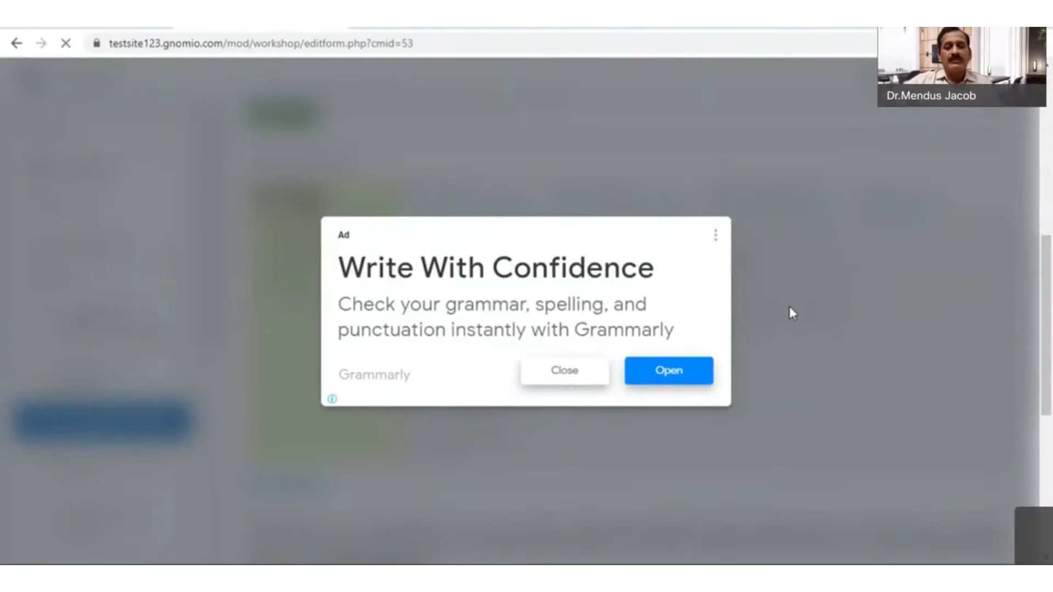
- Enter the Aspect 1 description "Are they written using the action verbs to specify definite and observable behaviour?" in the assessment form
scroll(674, 271, "down", 2)
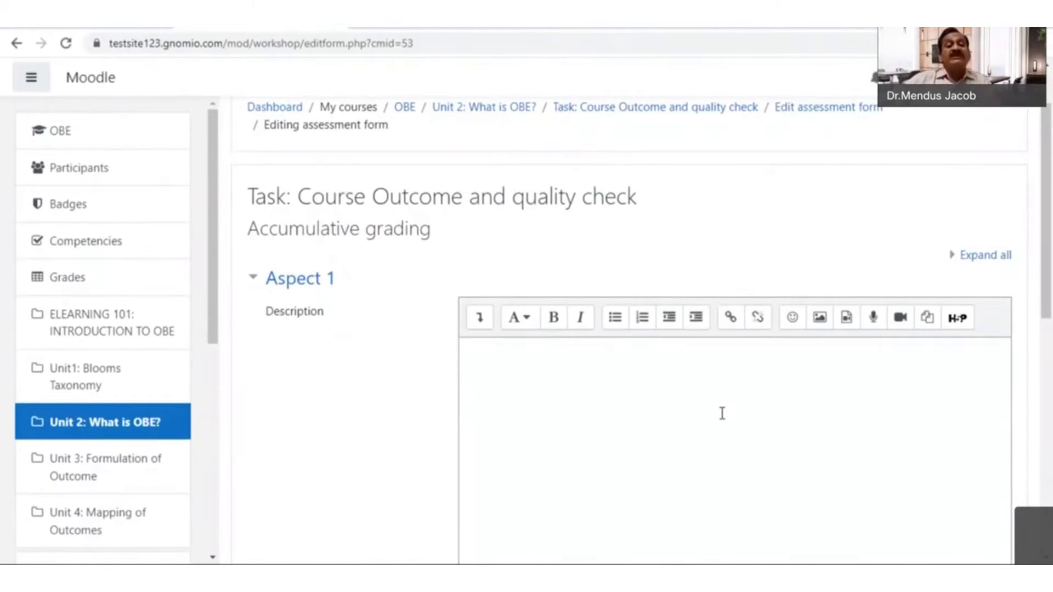
scroll(597, 403, "down", 2)
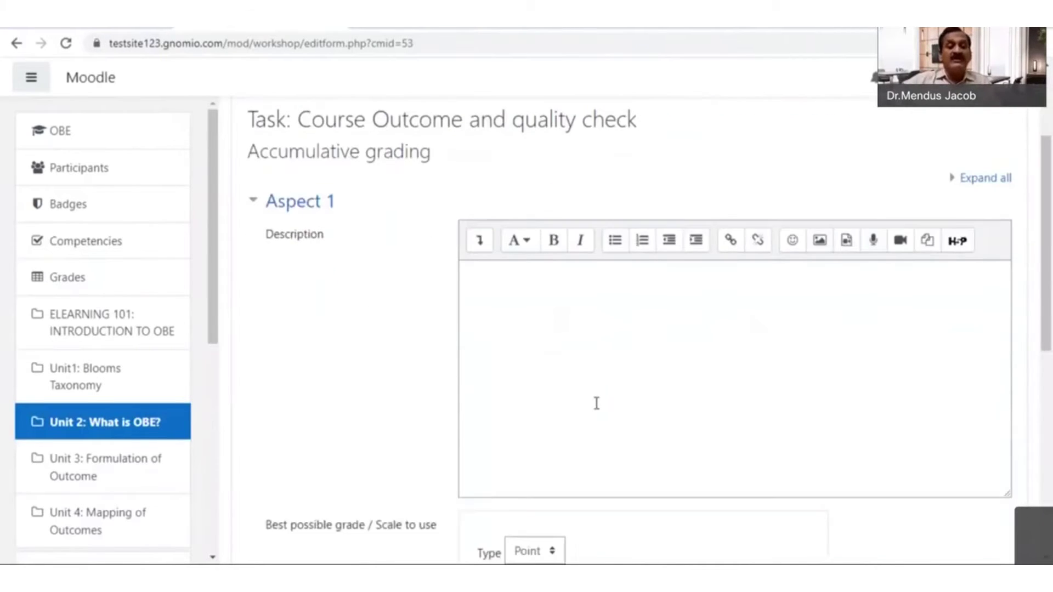
scroll(596, 403, "up", 4)
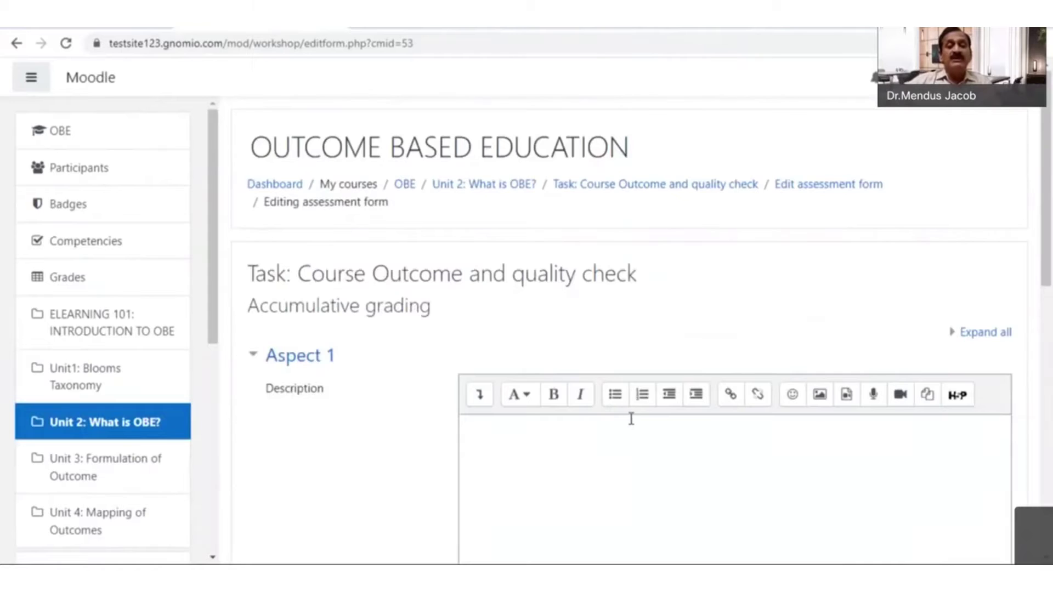
scroll(632, 418, "down", 3)
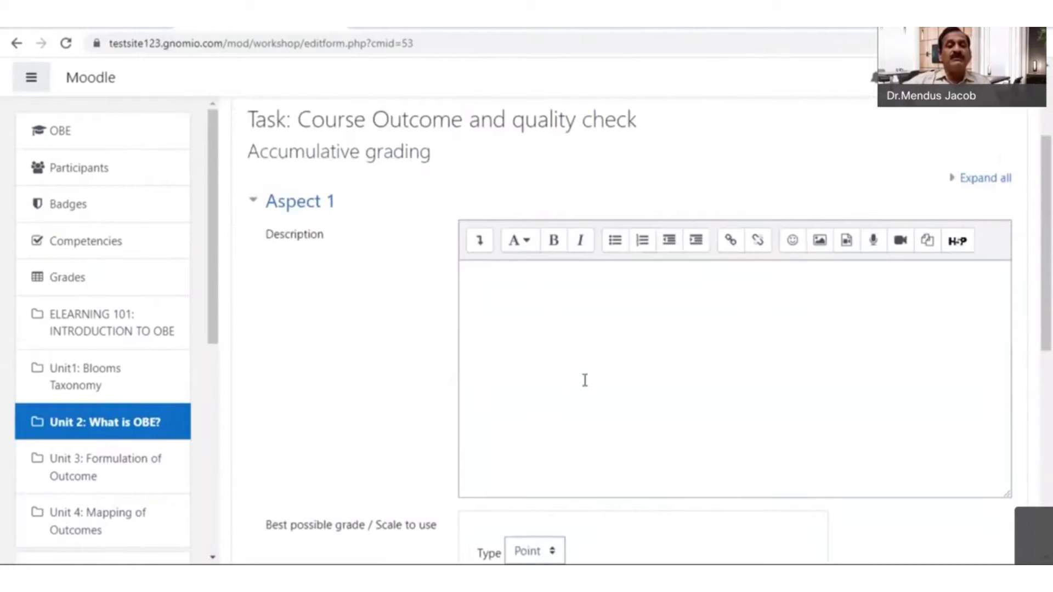
scroll(593, 421, "down", 2)
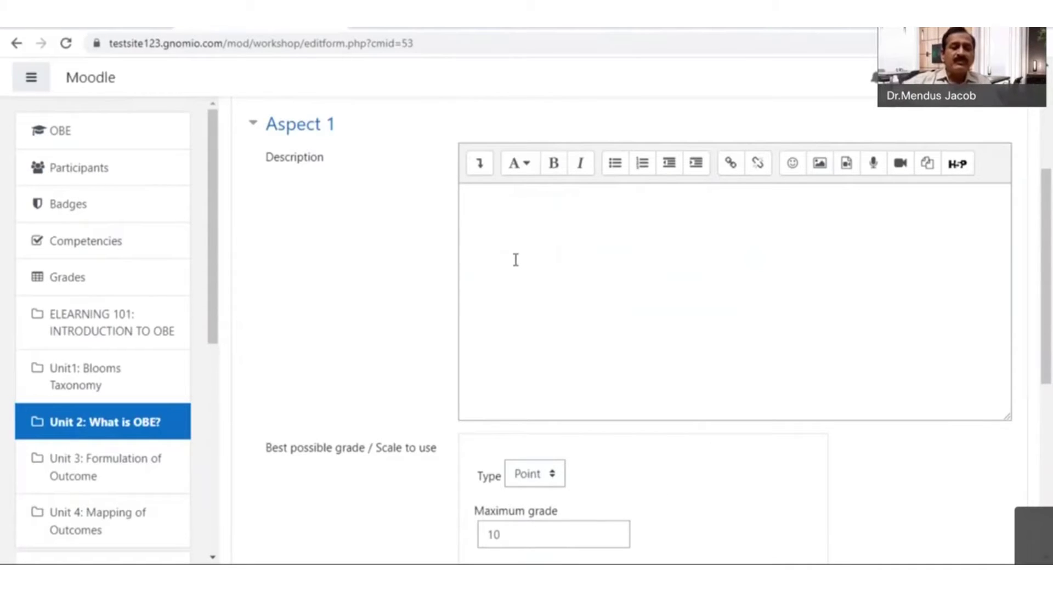
left_click(472, 210)
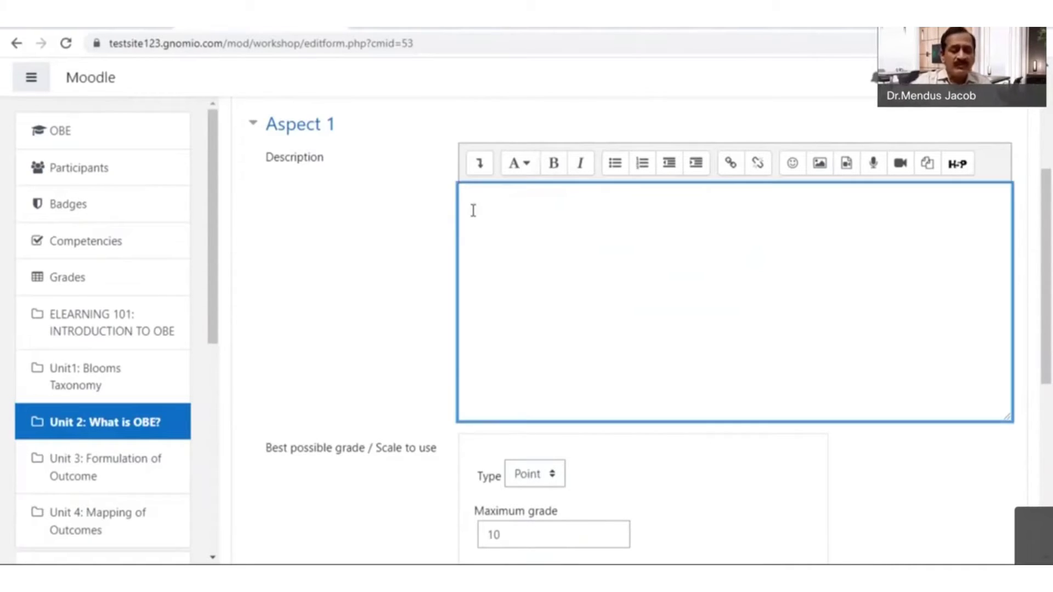
type("Are they written using the action verbs to specify definite and observable behaviour?")
- Enter the Aspect 2 description "Does the language describe the student's target rather than teacher's behaviour?" in the assessment form
scroll(498, 247, "down", 6)
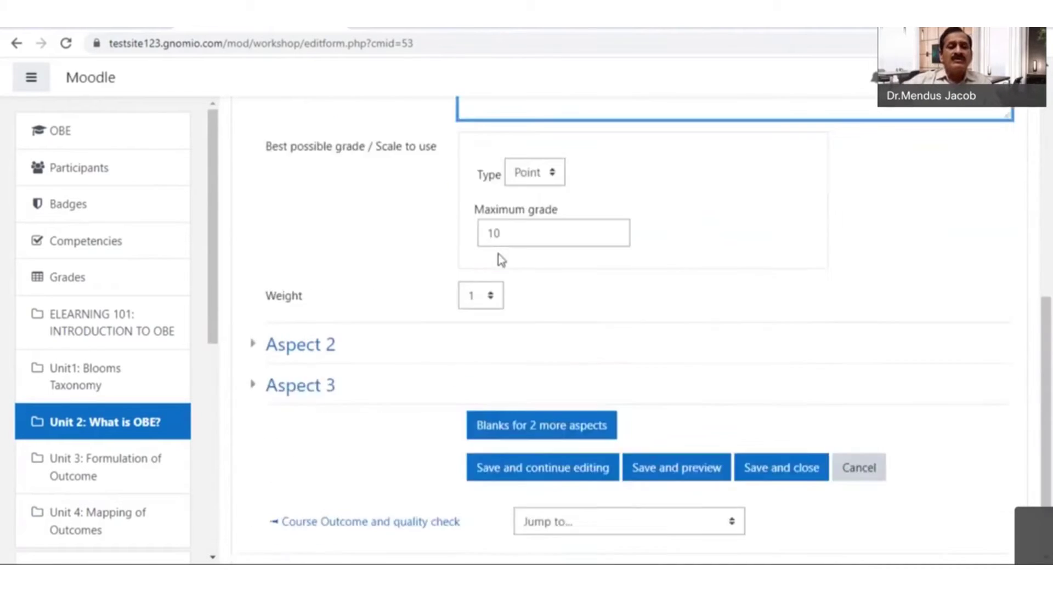
scroll(439, 271, "down", 1)
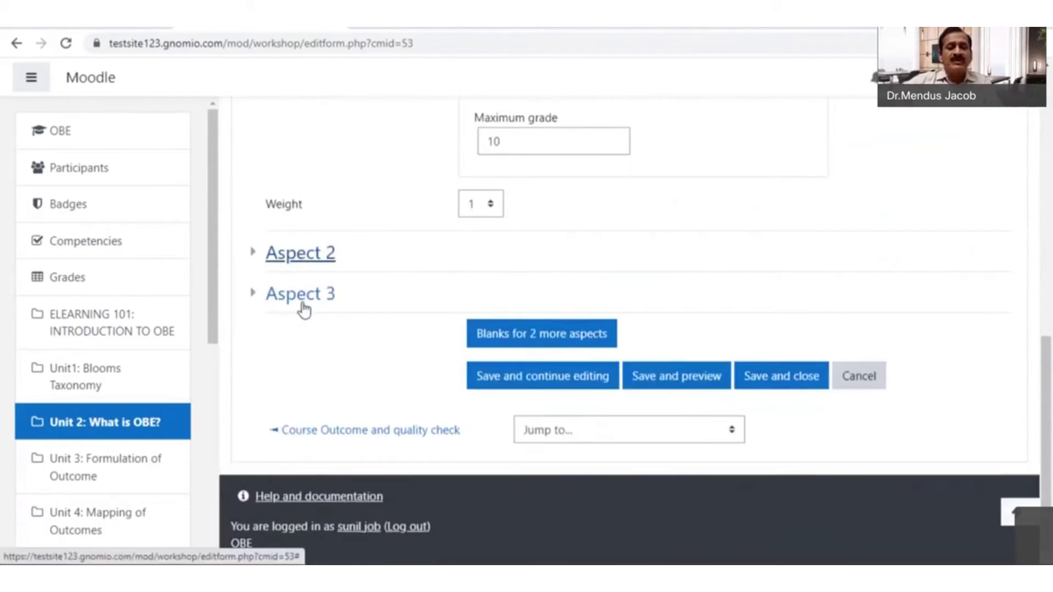
left_click(300, 262)
scroll(458, 369, "down", 3)
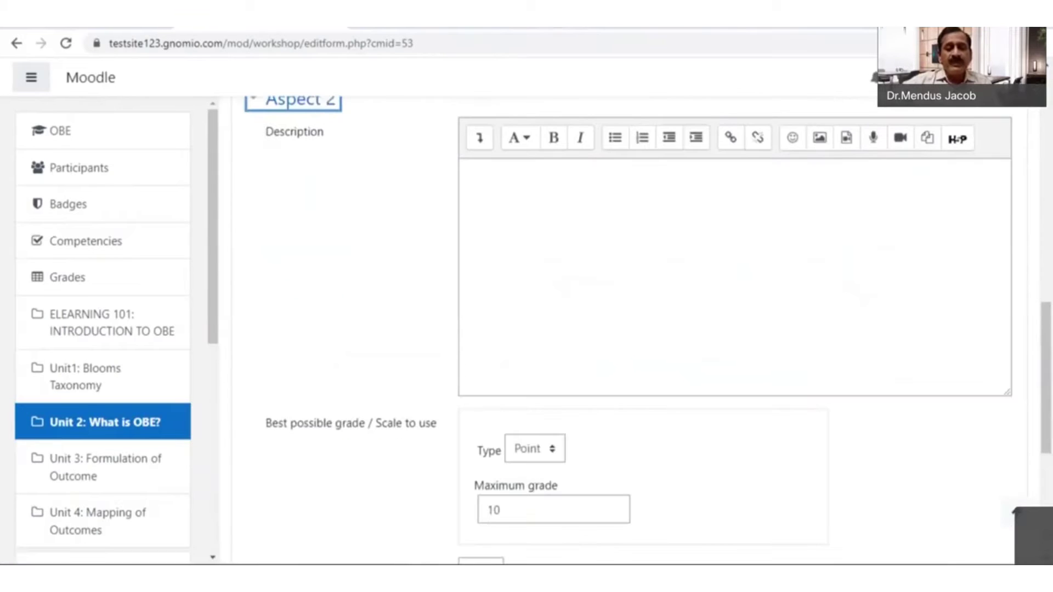
left_click(421, 417)
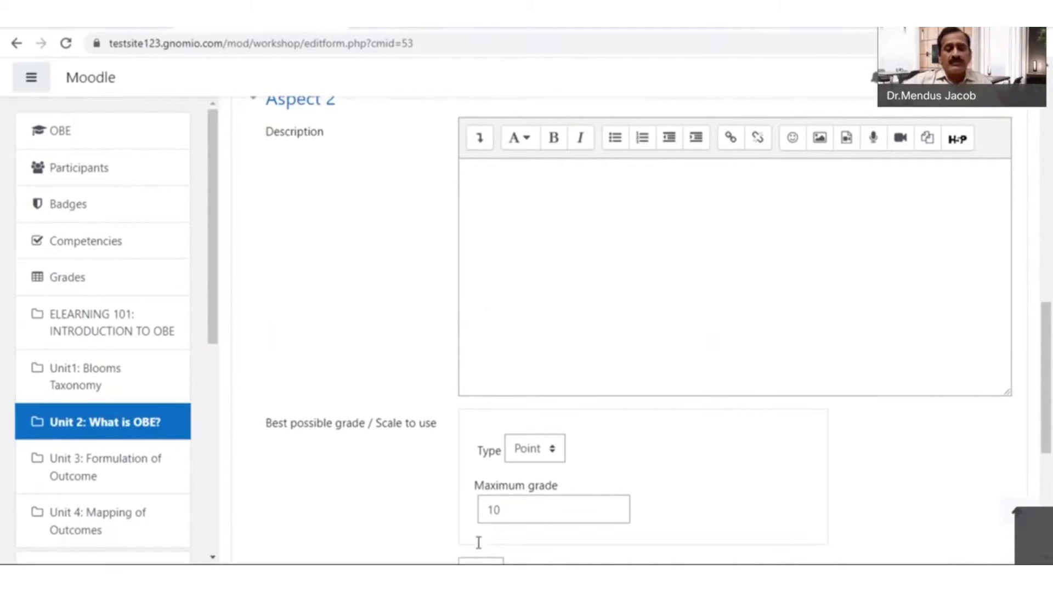
left_click(475, 186)
type("Does the language describe the student's target rather than teacher's behaviour?")
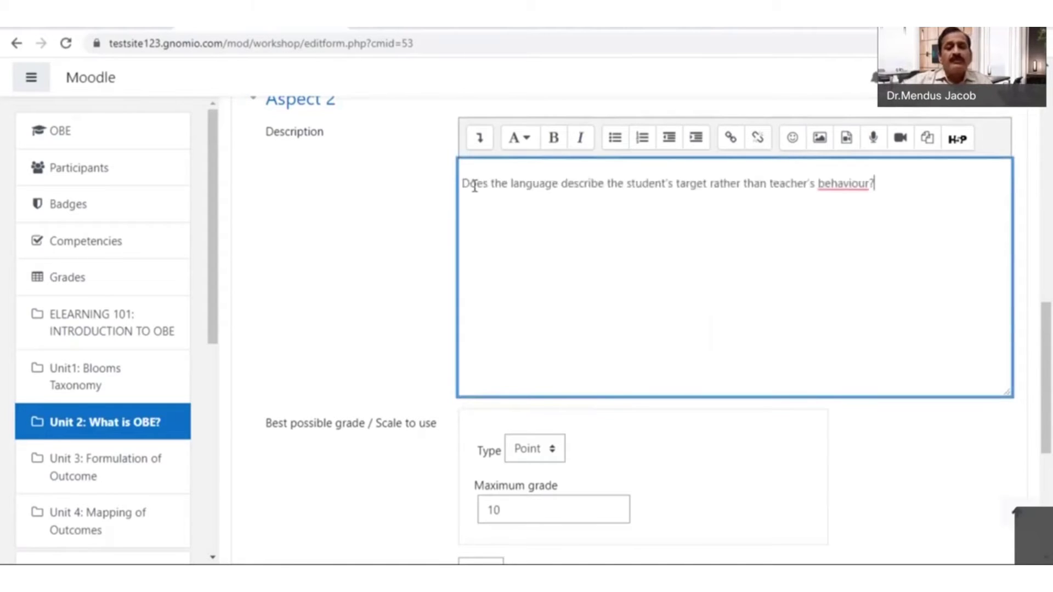
- Enter the Aspect 3 description "Does the outcome clearly describe the expected abilities, knowledge, and value of the students of the course?"
scroll(752, 289, "down", 5)
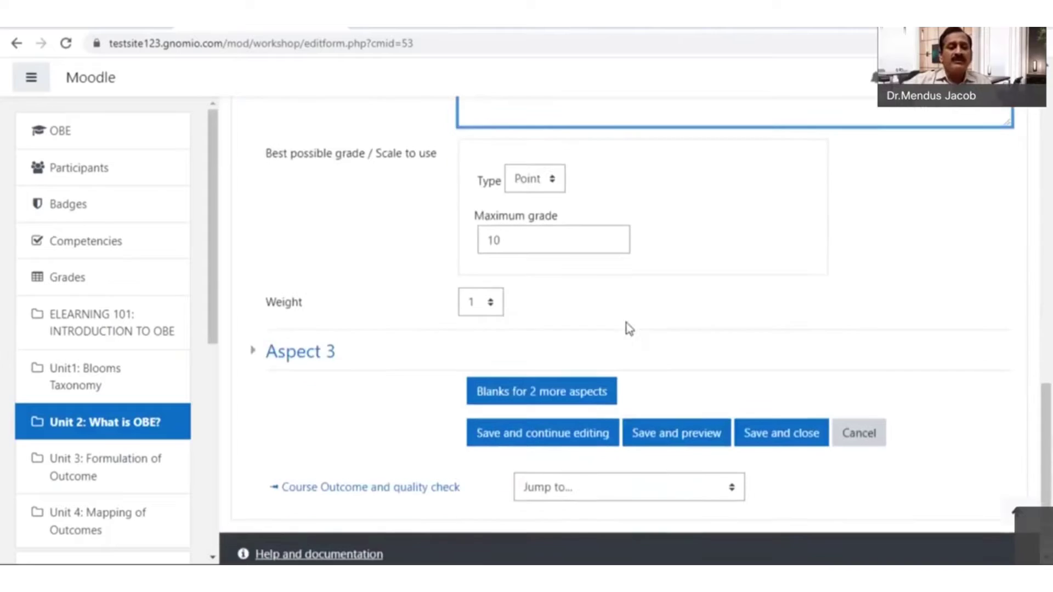
left_click(300, 314)
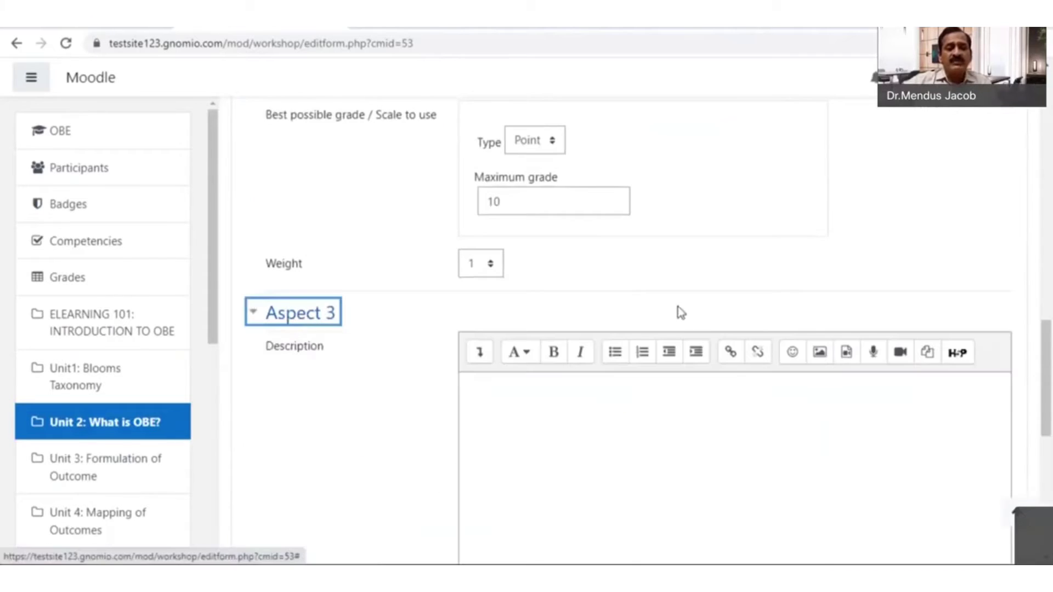
scroll(681, 312, "down", 3)
left_click(579, 431)
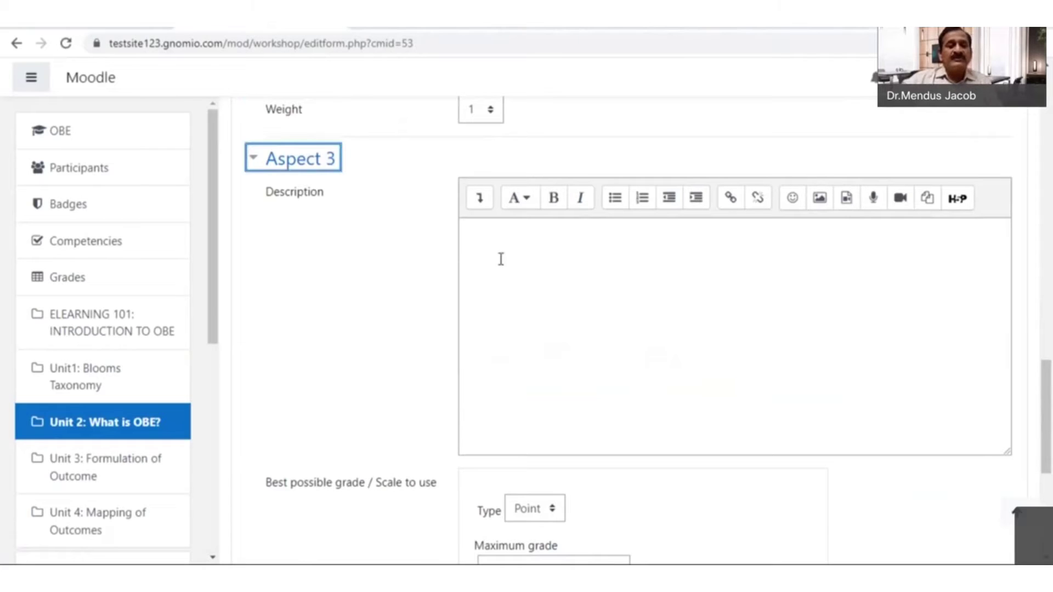
left_click(480, 249)
type("Does the outcome clearly describe the expected abilities, knowledge, and value of the students of the course?")
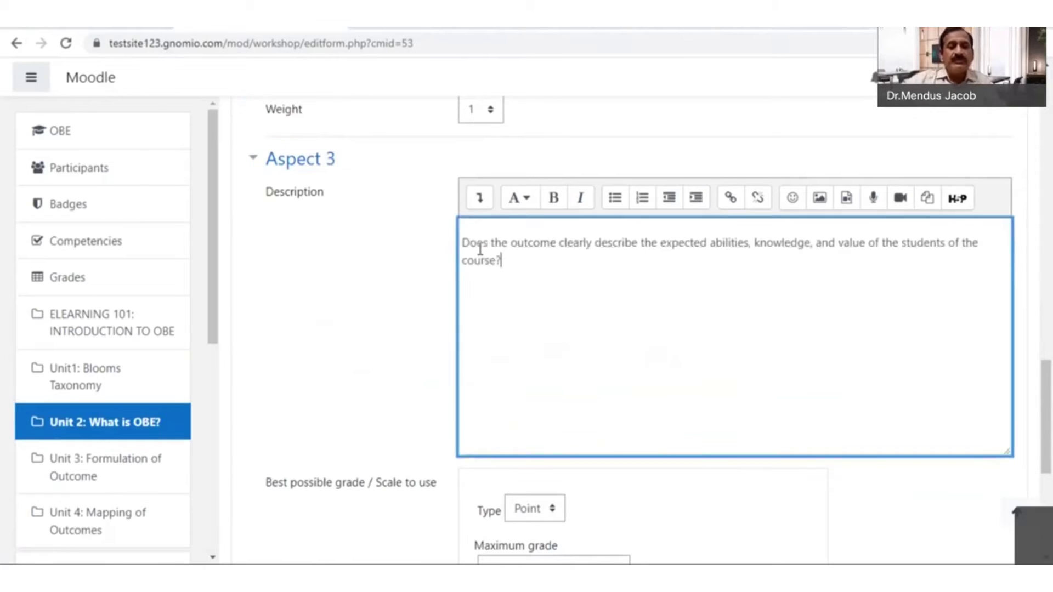
- Add blanks for 2 more aspects to the assessment form
scroll(504, 307, "down", 3)
scroll(493, 318, "down", 3)
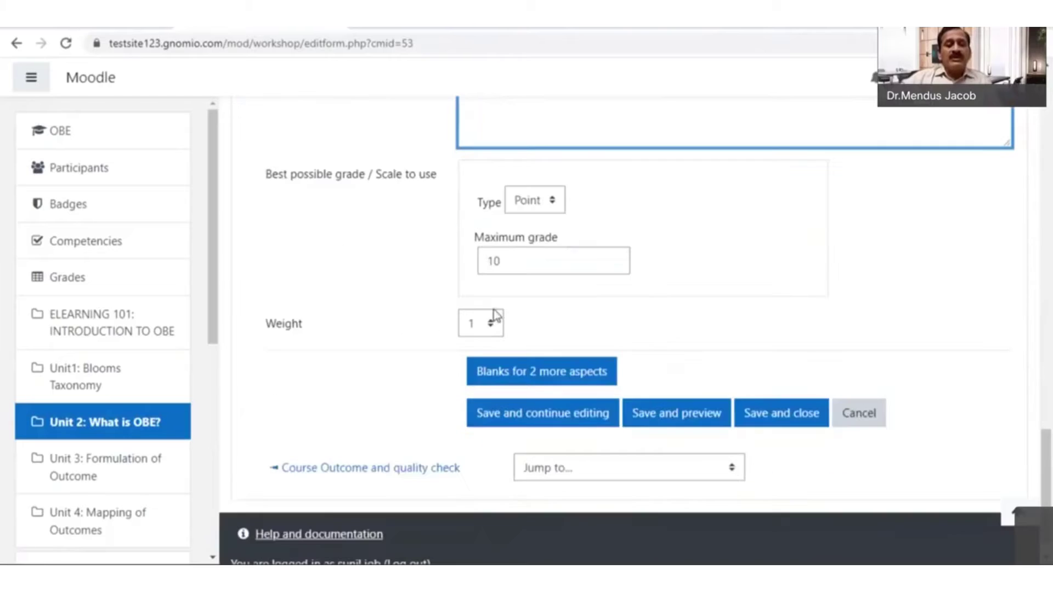
scroll(413, 318, "up", 5)
scroll(415, 318, "down", 5)
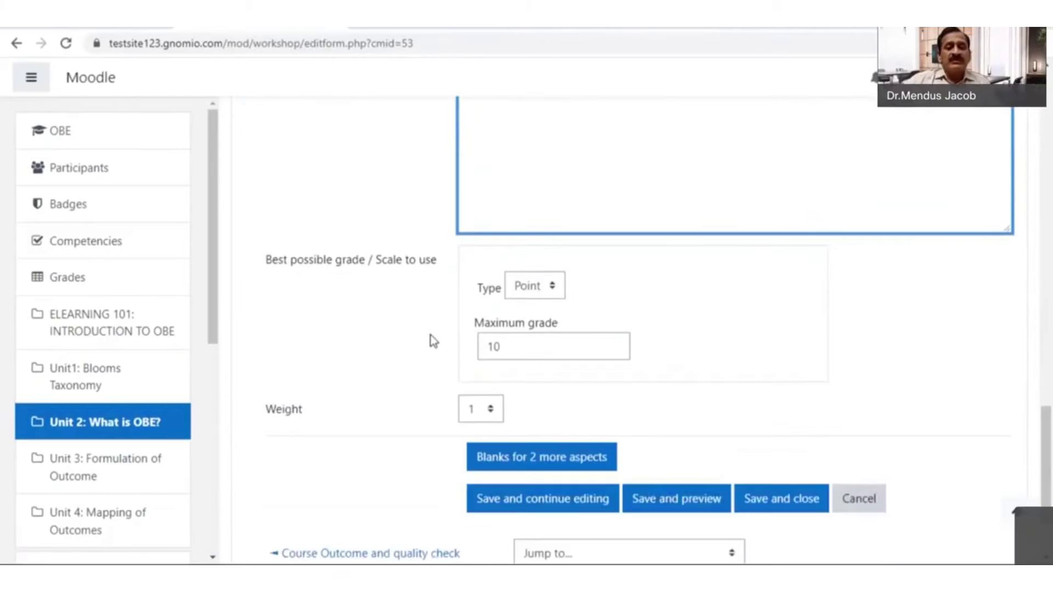
left_click(571, 335)
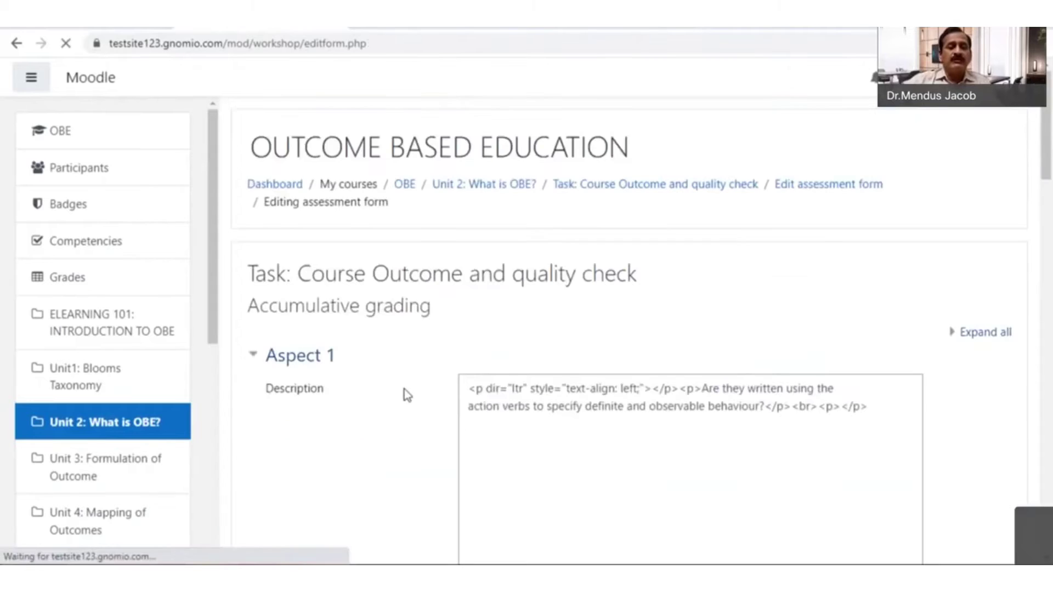
- Enter the Aspect 4 description "Is it possible to collect accurate and reliable data for the outcome?"
scroll(405, 392, "down", 15)
scroll(406, 395, "down", 13)
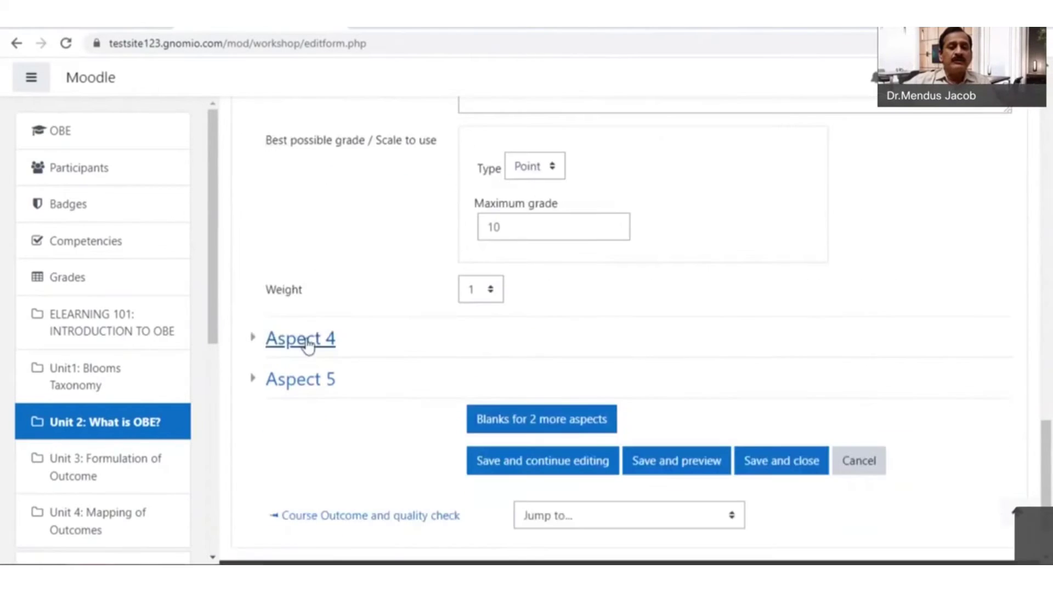
left_click(301, 340)
scroll(336, 353, "down", 3)
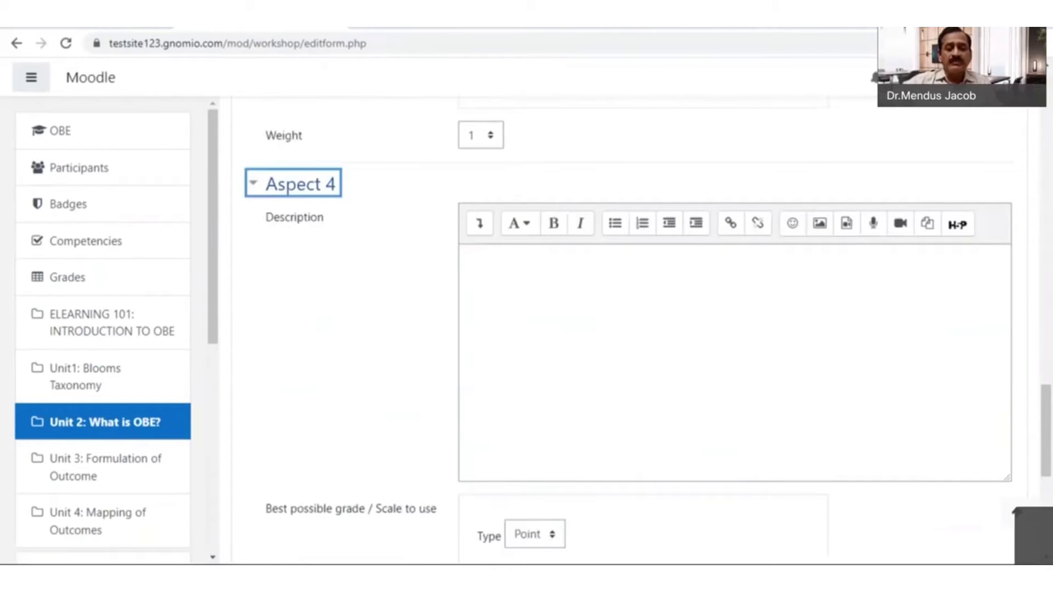
left_click(546, 395)
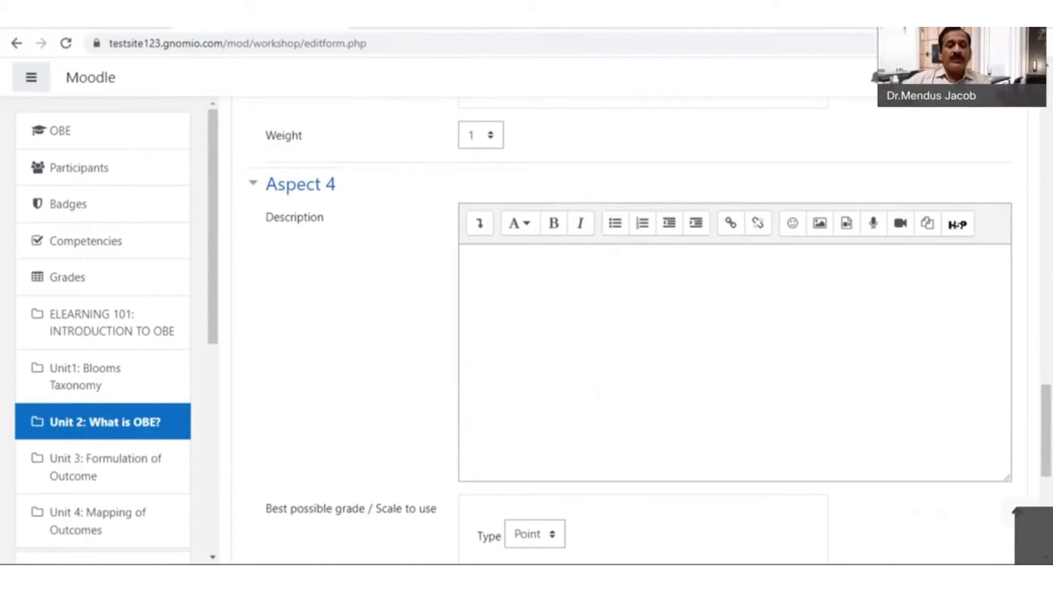
left_click(488, 278)
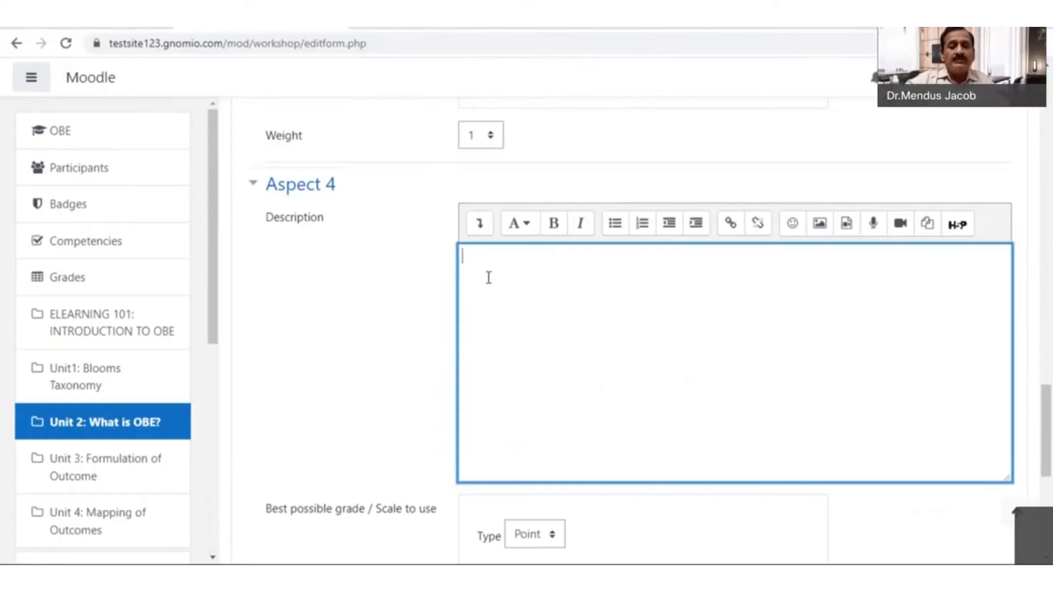
type("Is it possible to collect accurate and reliable data for the outcome?")
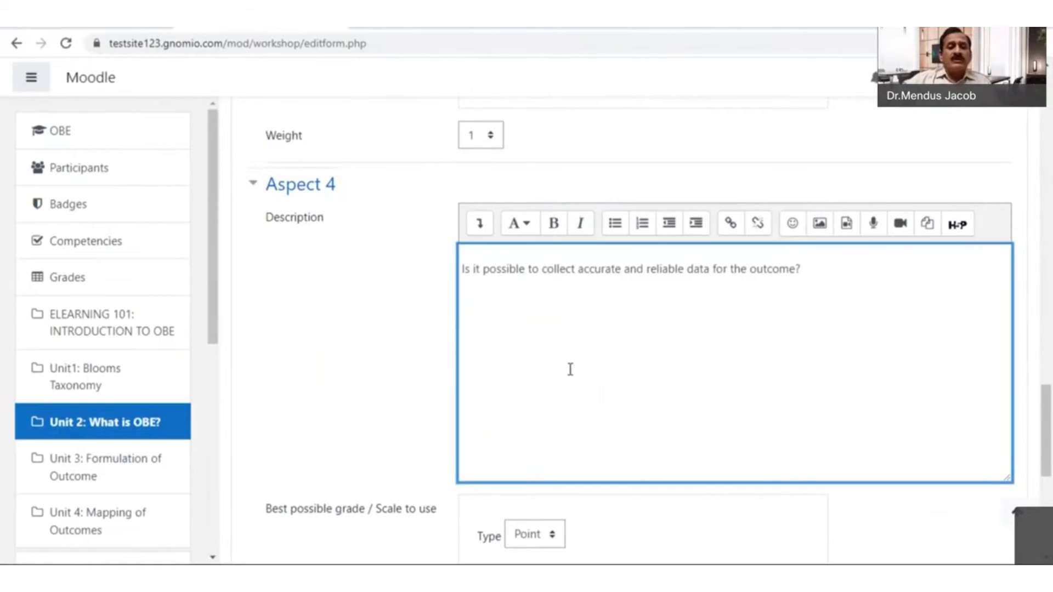
- Review the descriptions of the aspects, then save and close the assessment form
scroll(558, 367, "up", 10)
scroll(569, 367, "up", 8)
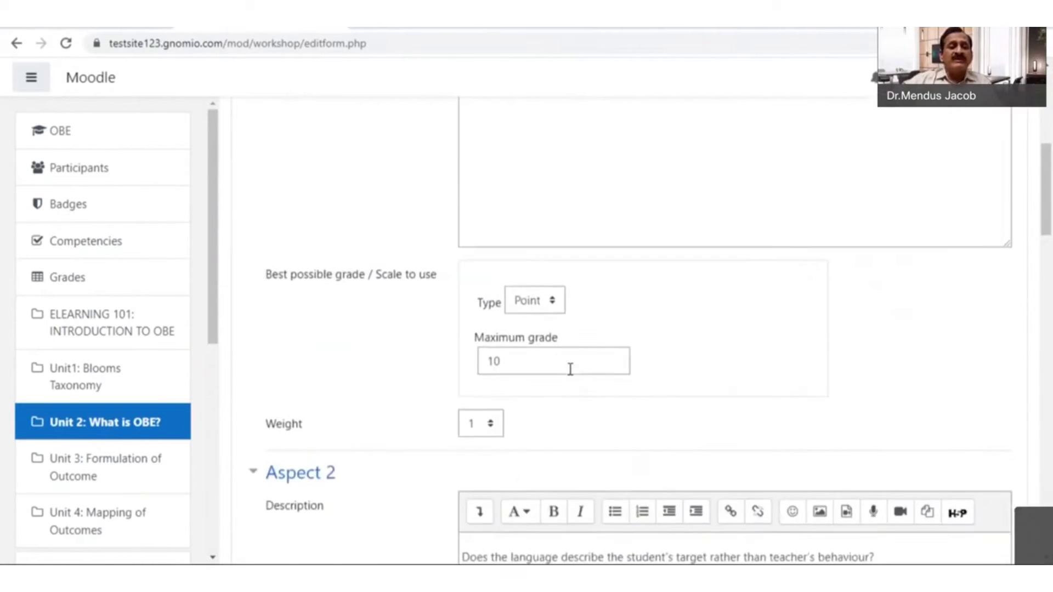
scroll(521, 369, "down", 1)
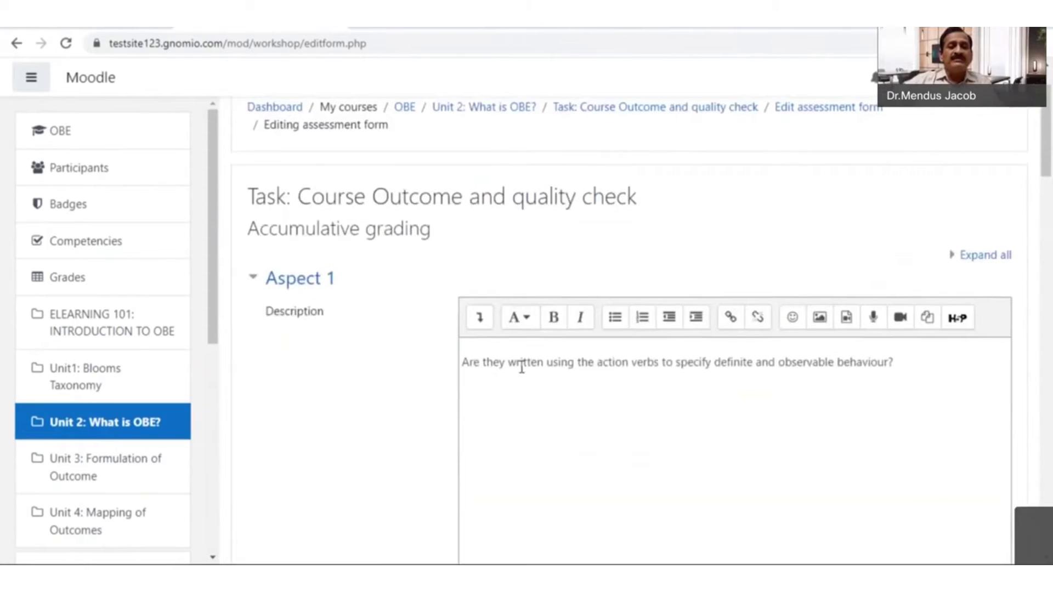
scroll(567, 390, "down", 5)
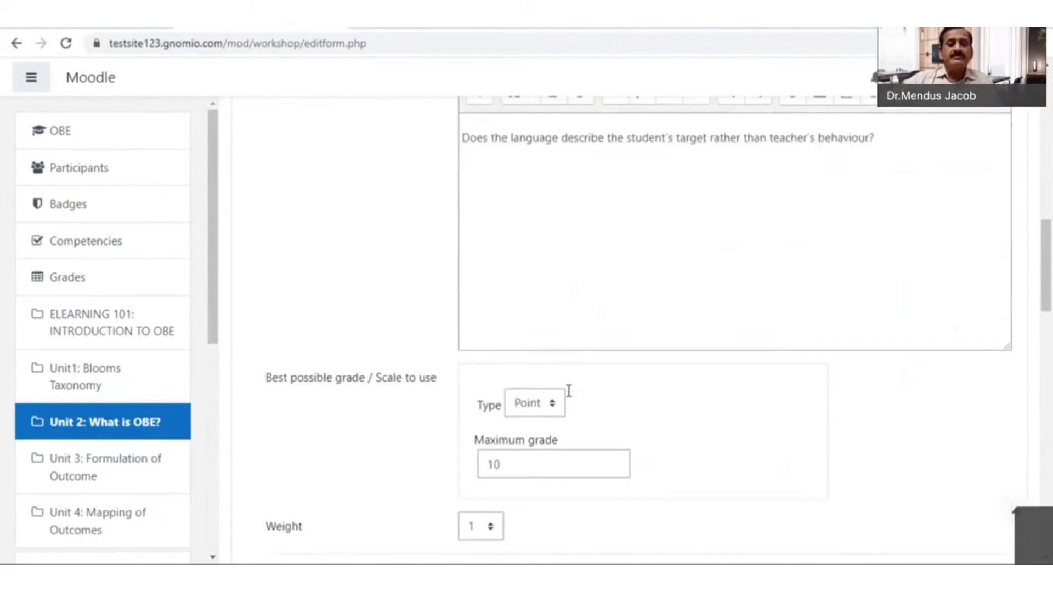
scroll(568, 391, "down", 15)
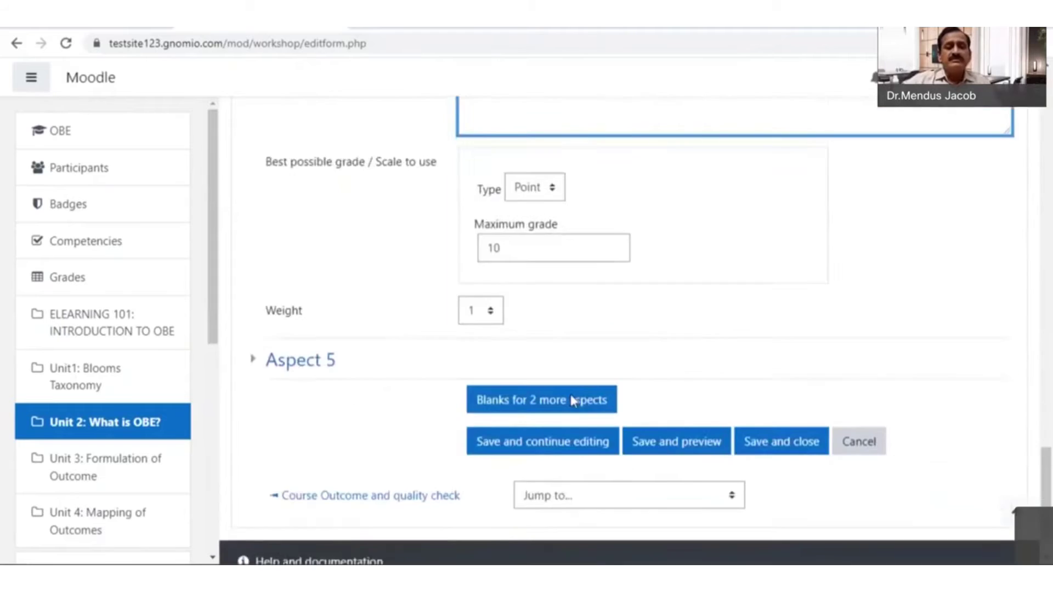
scroll(570, 394, "down", 1)
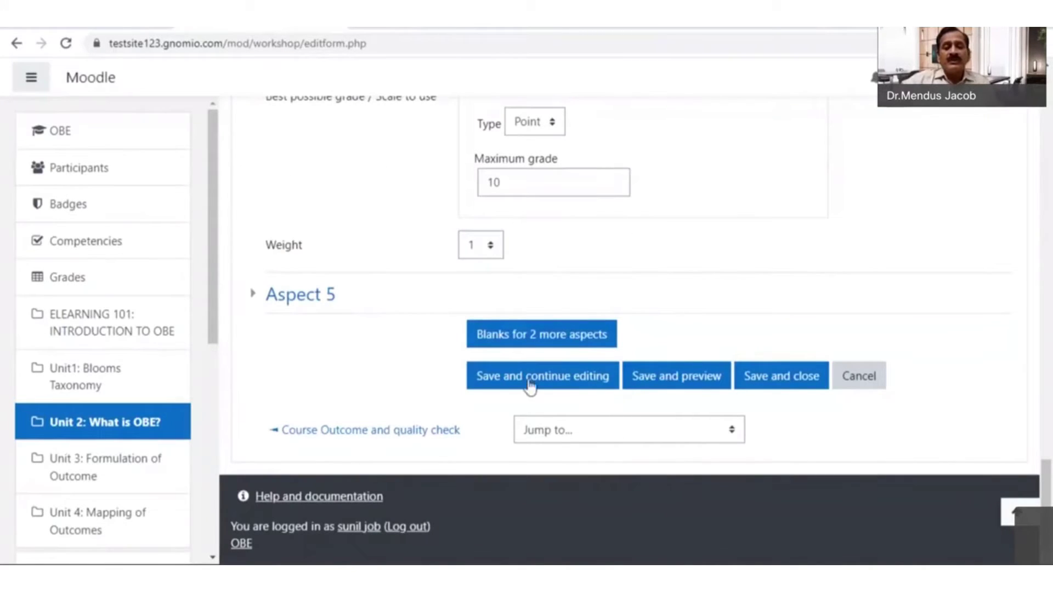
left_click(793, 378)
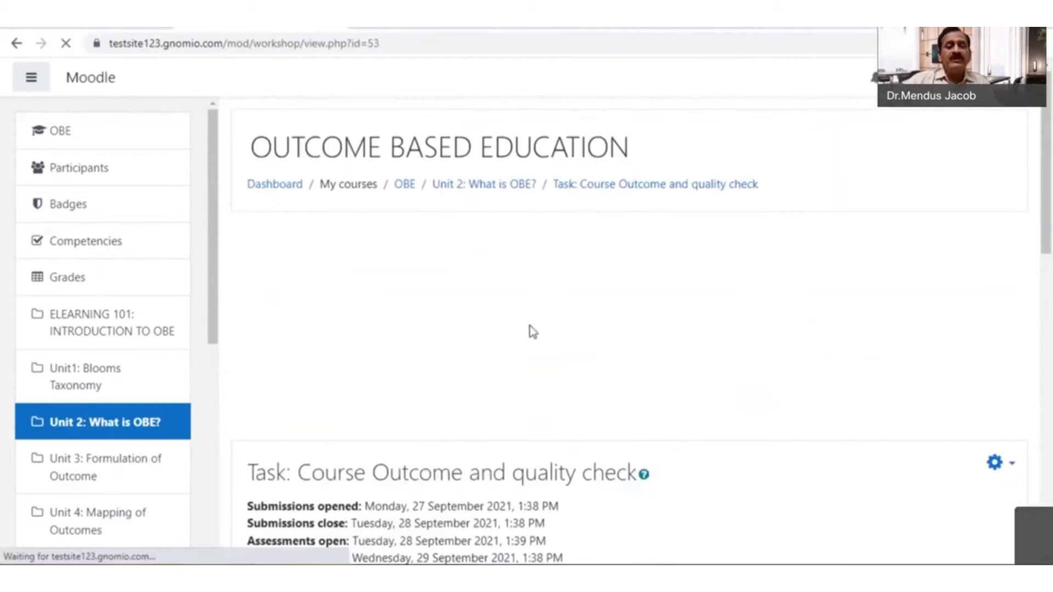
- Switch the workshop from the setup phase to the submission phase and confirm the change
scroll(533, 329, "down", 6)
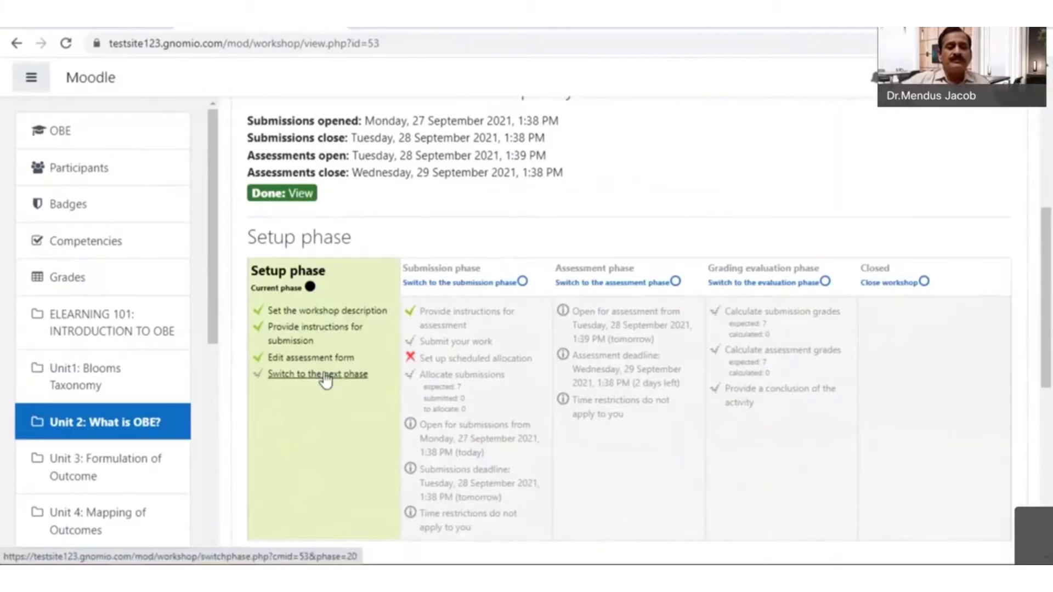
left_click(326, 375)
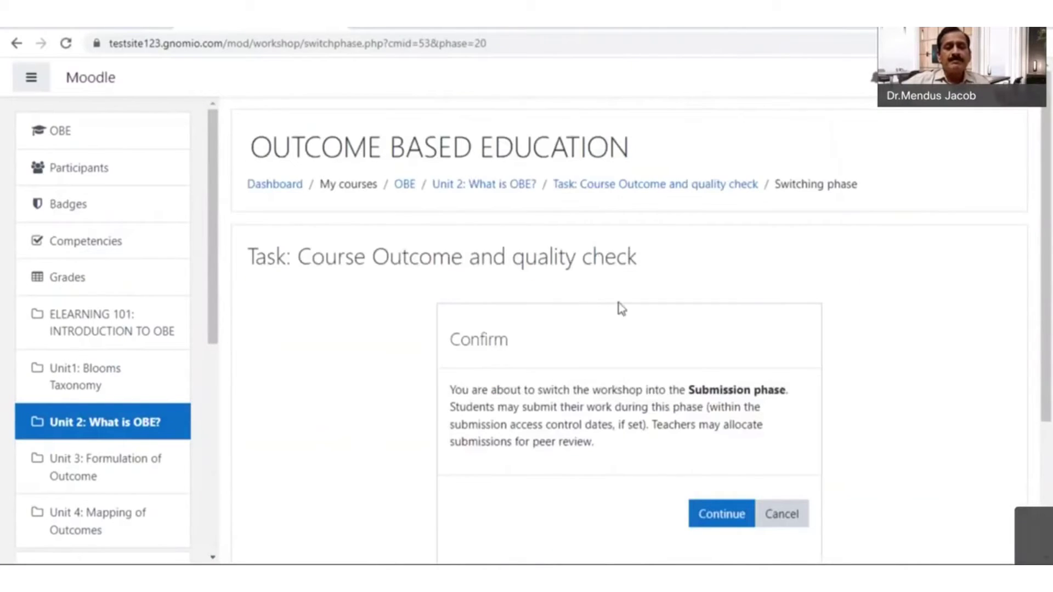
scroll(538, 401, "down", 1)
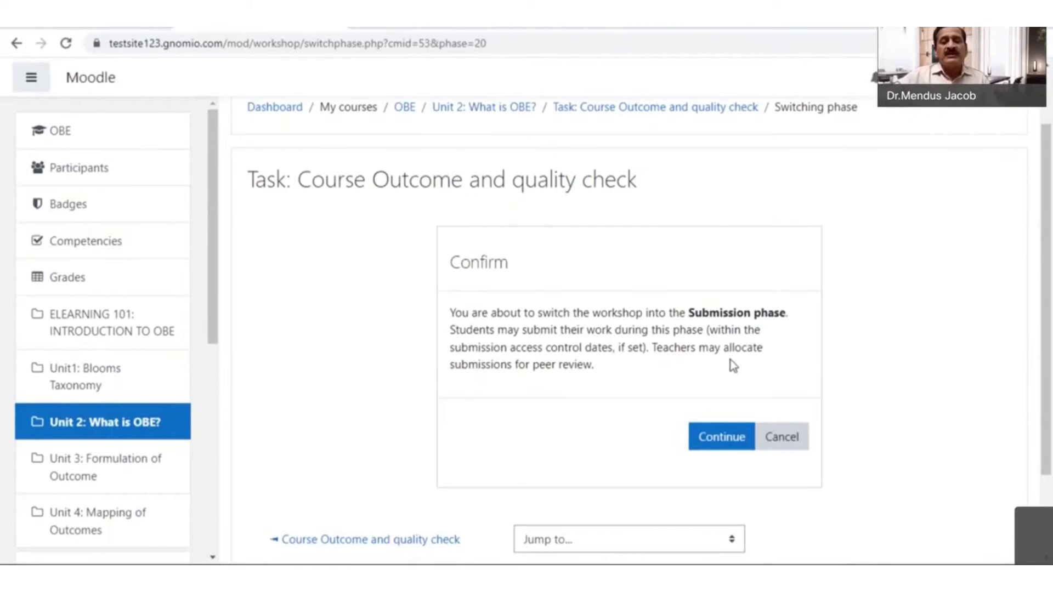
left_click(723, 437)
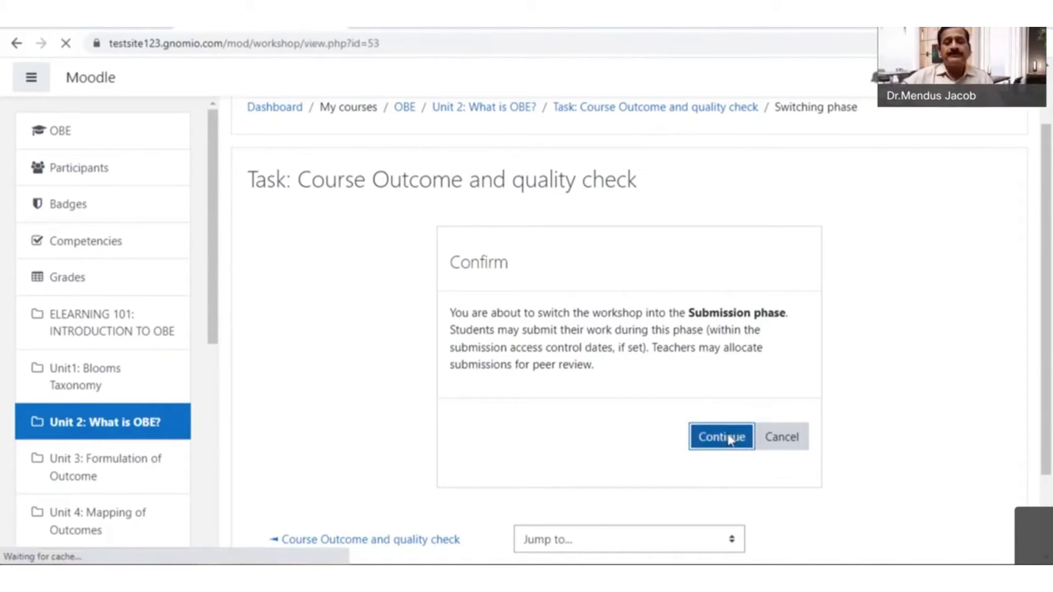
- Open the scheduled allocation setup of the submission phase and enable automatic allocation of submissions at the end of that phase
scroll(564, 302, "down", 6)
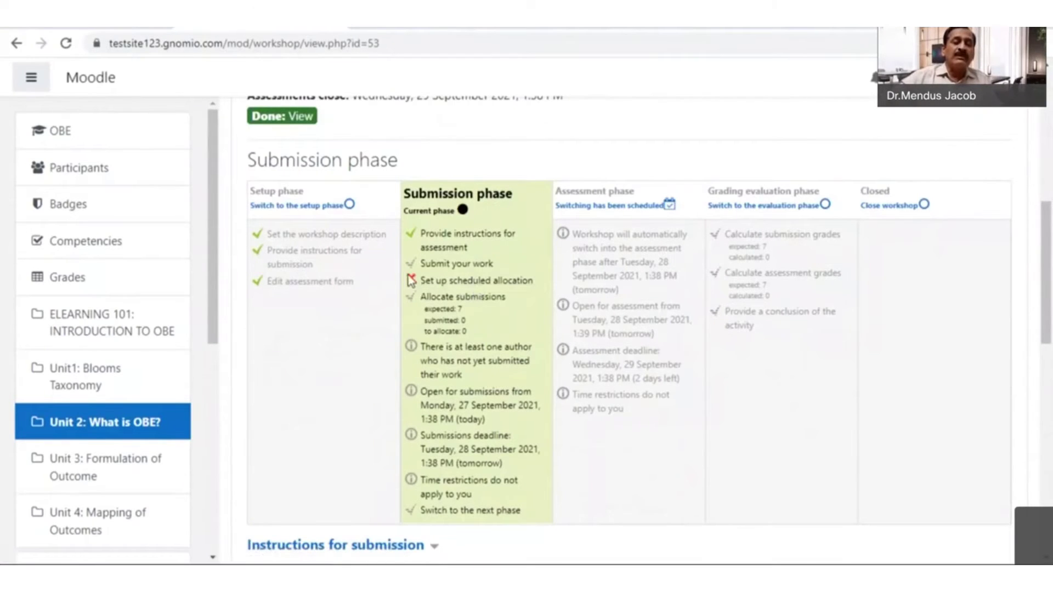
left_click(482, 282)
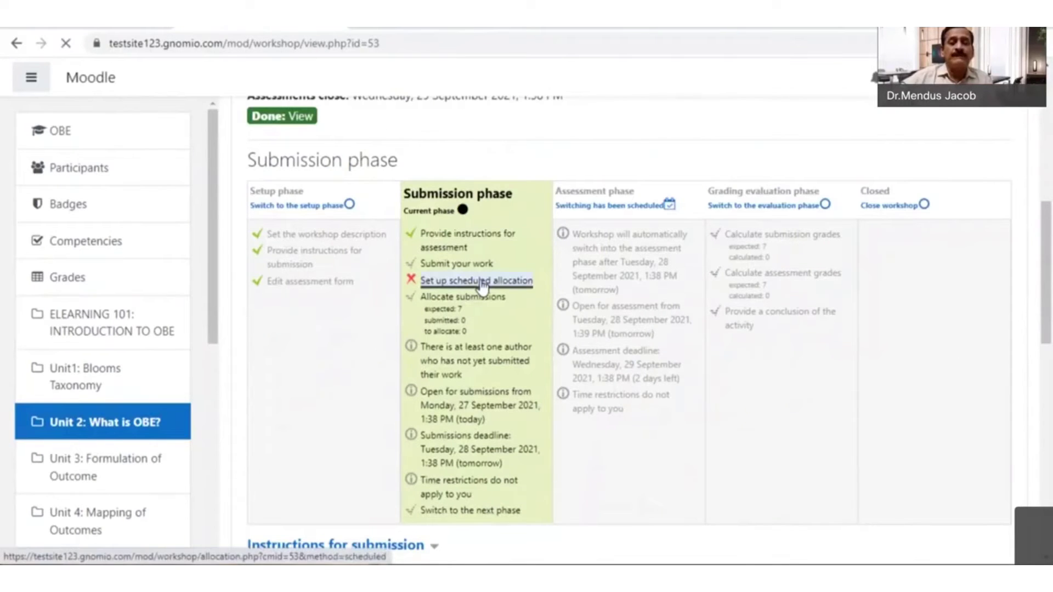
scroll(481, 286, "down", 3)
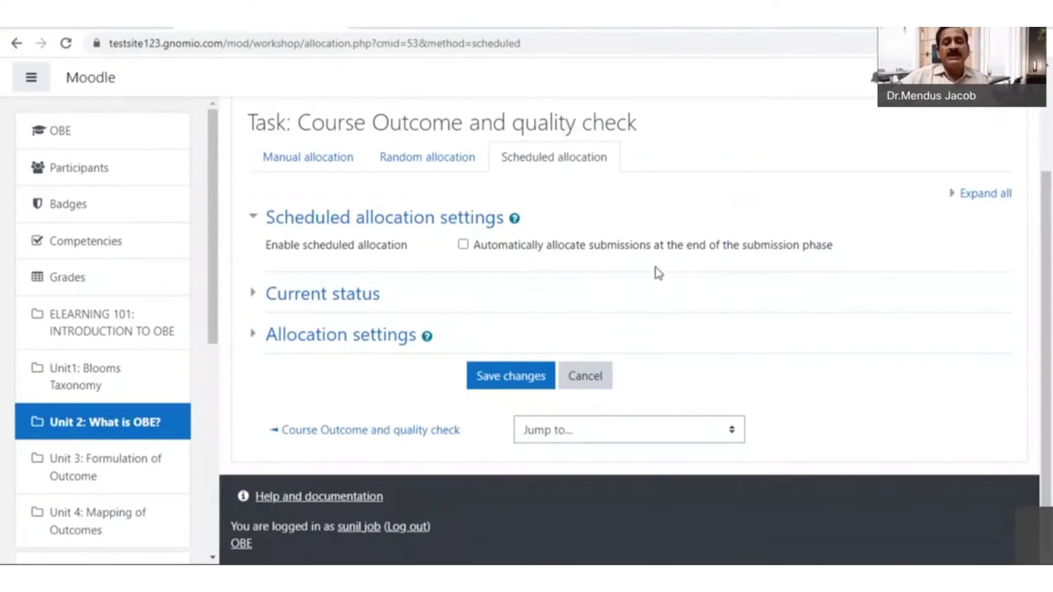
left_click(463, 245)
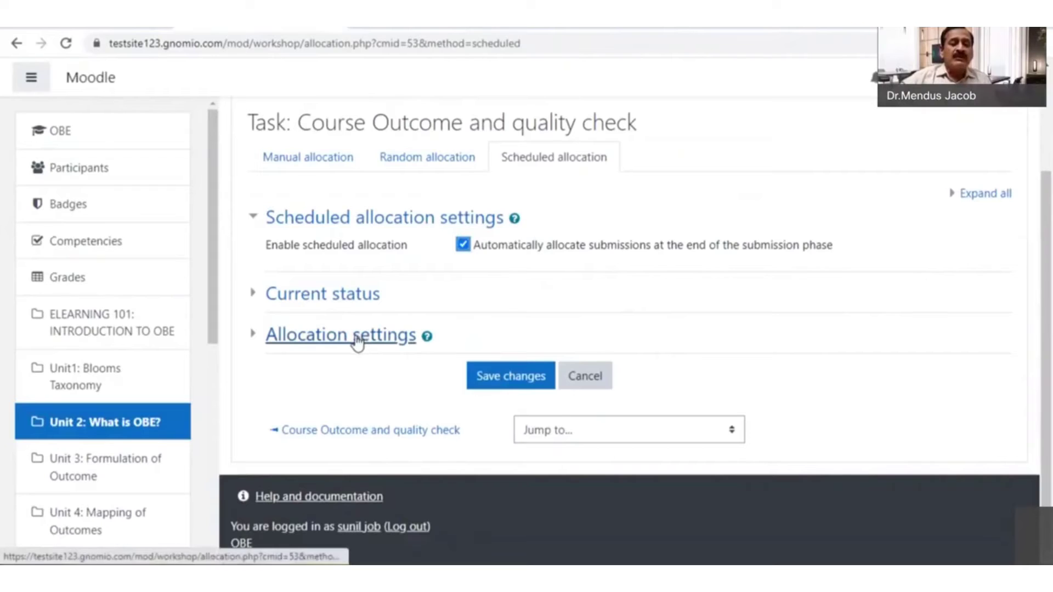
- Set the scheduled allocation to 3 reviews per submission, enable removal of current allocations, and save the changes
left_click(345, 296)
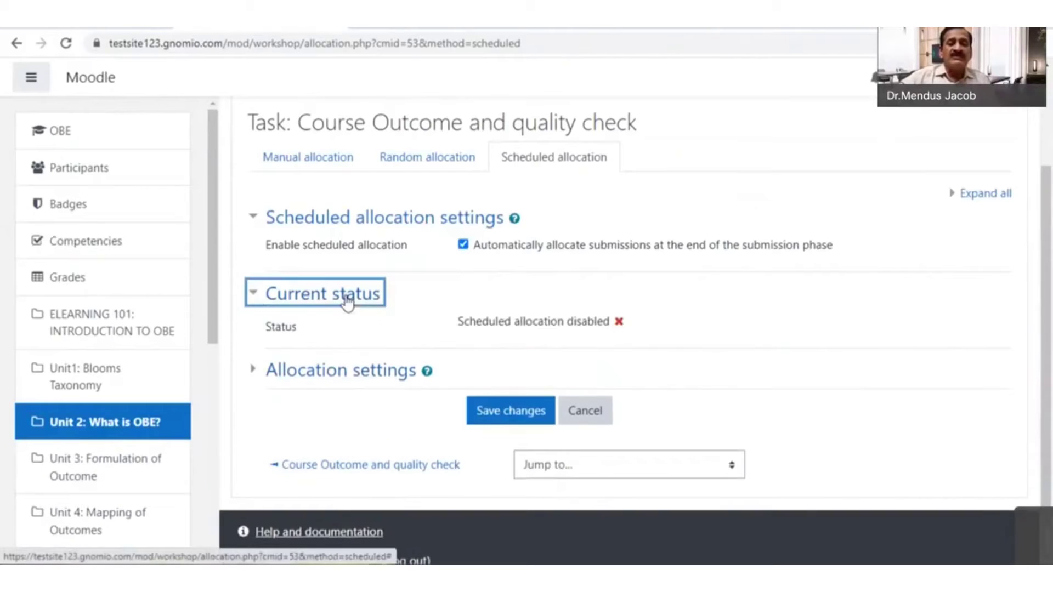
scroll(694, 370, "down", 1)
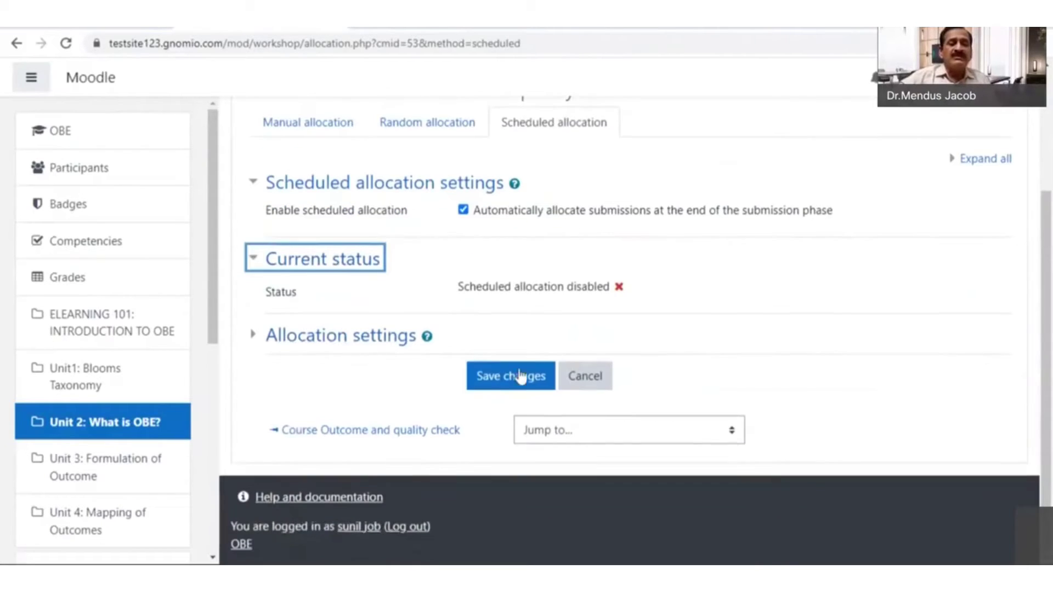
left_click(360, 344)
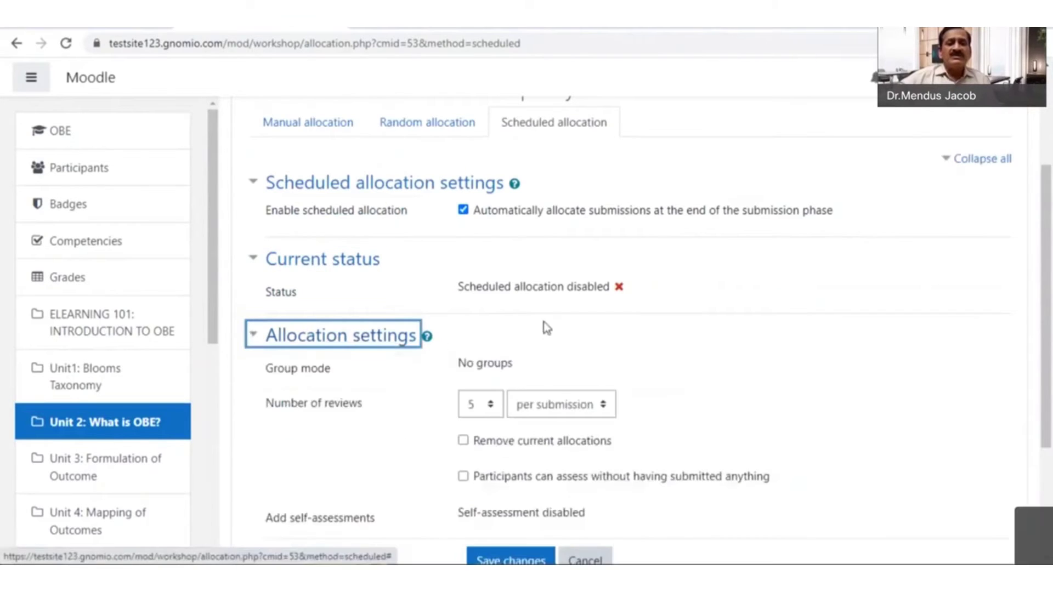
scroll(428, 274, "down", 3)
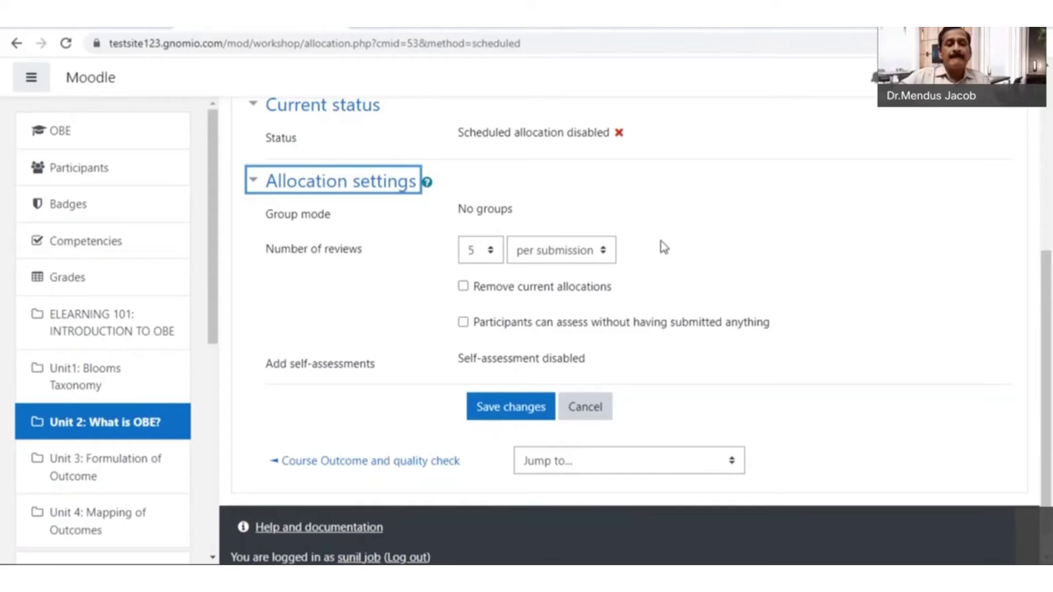
left_click(722, 295)
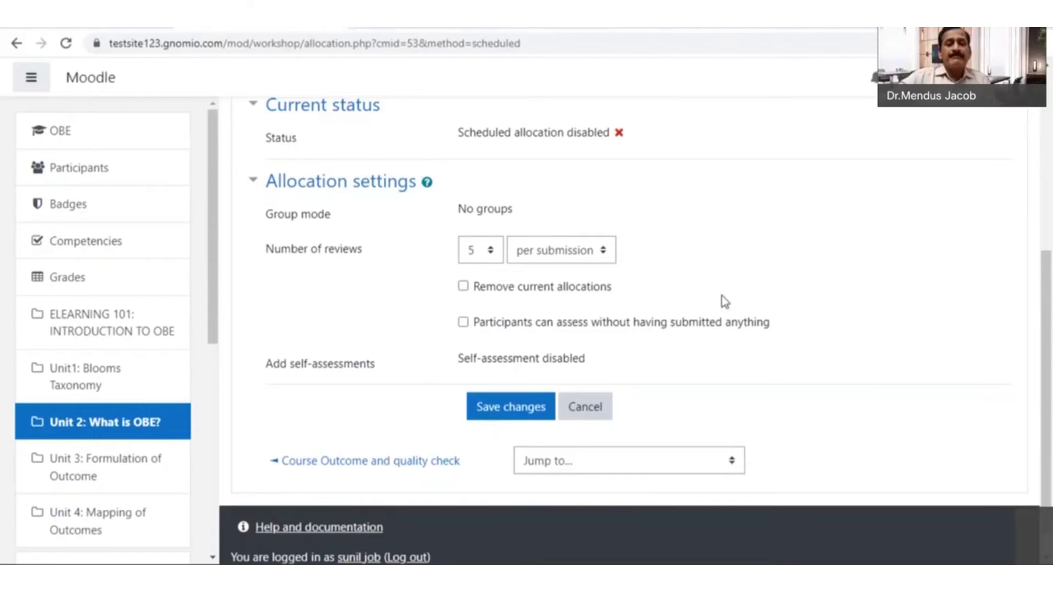
left_click(492, 251)
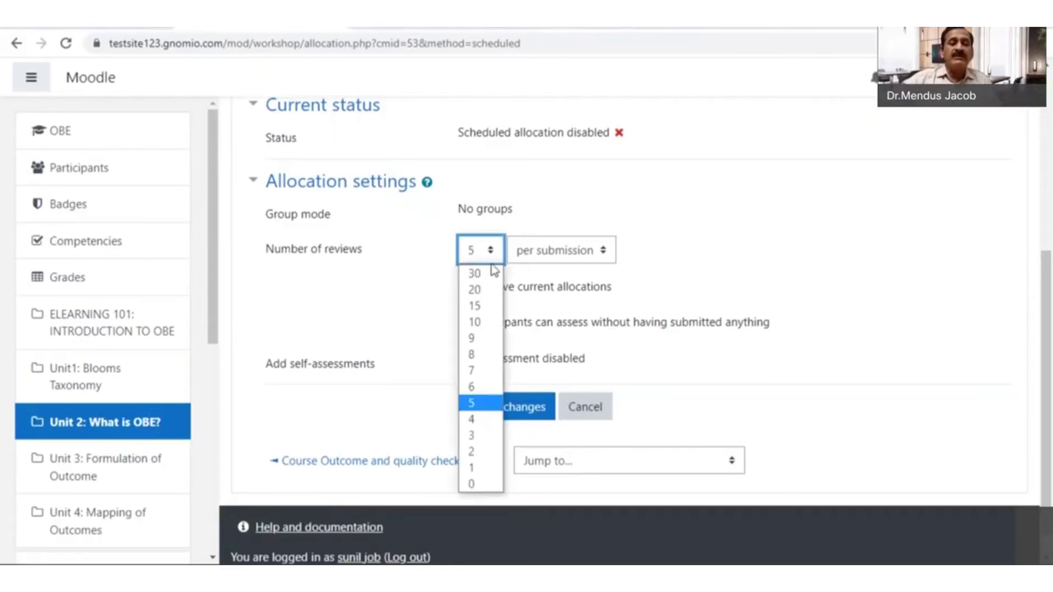
left_click(472, 436)
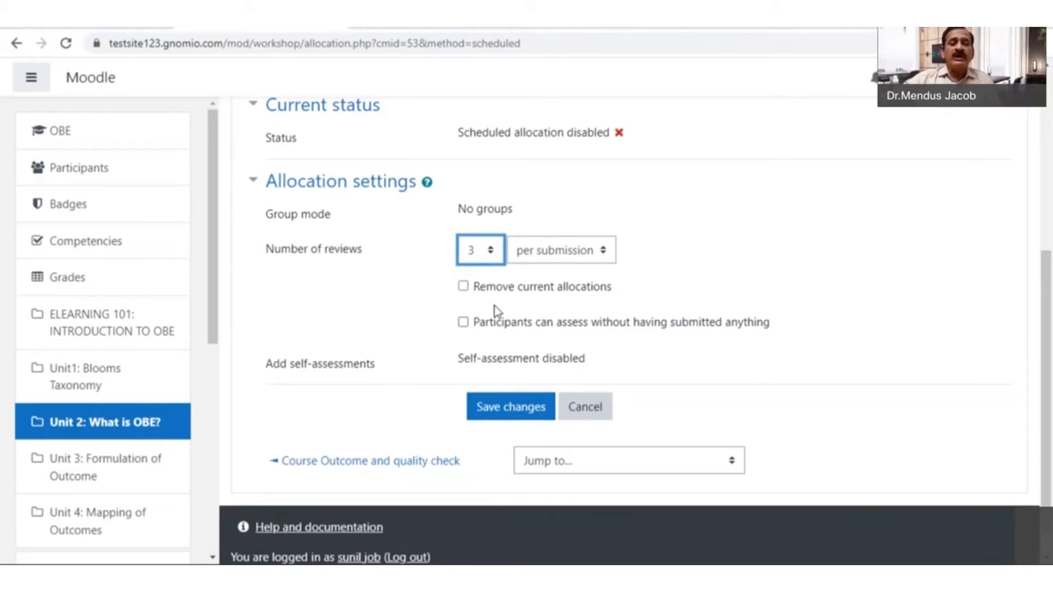
left_click(463, 287)
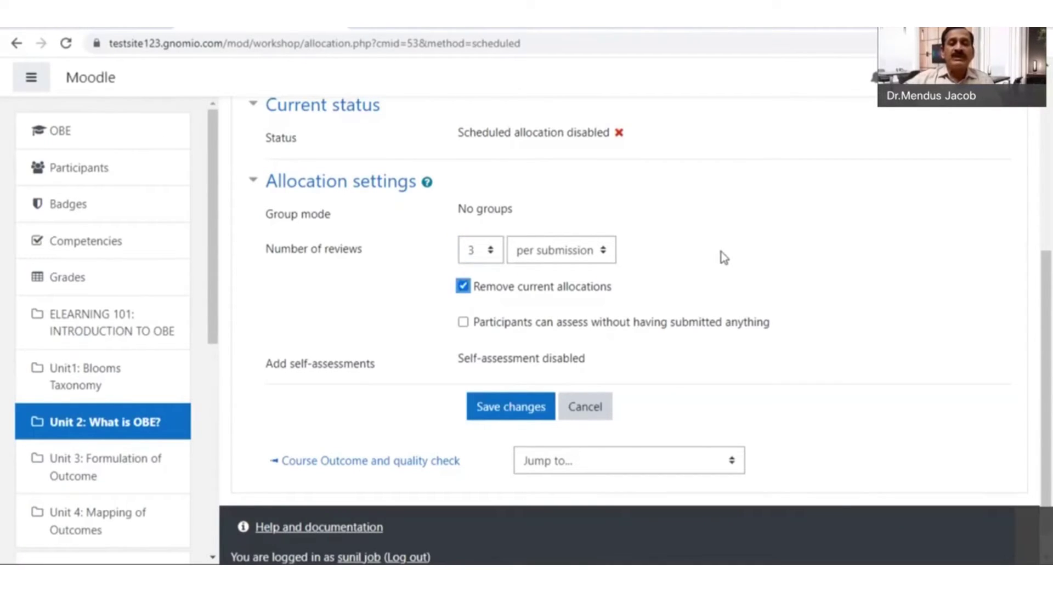
scroll(722, 251, "down", 1)
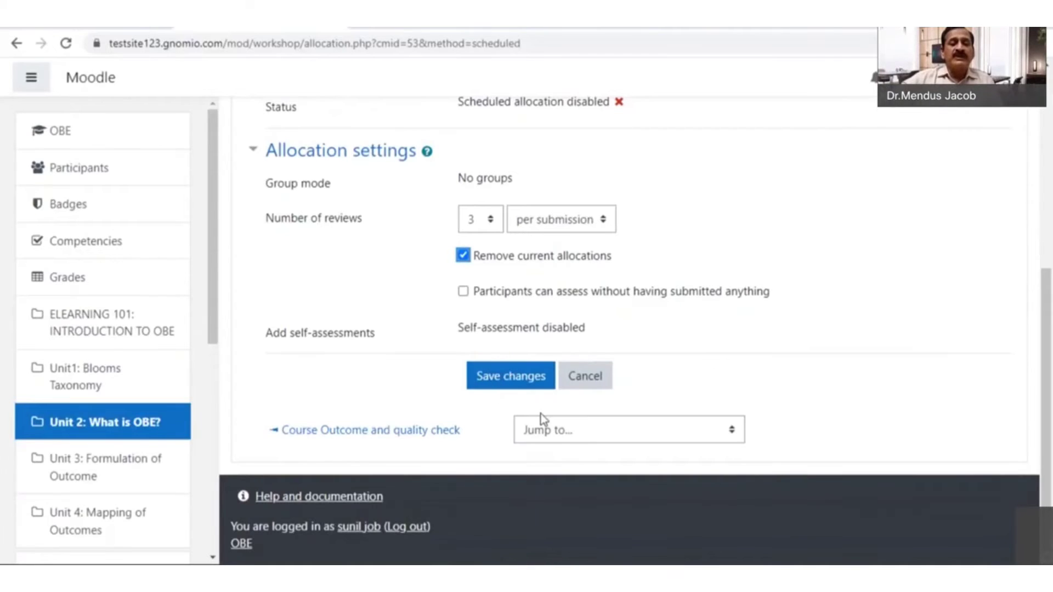
left_click(515, 382)
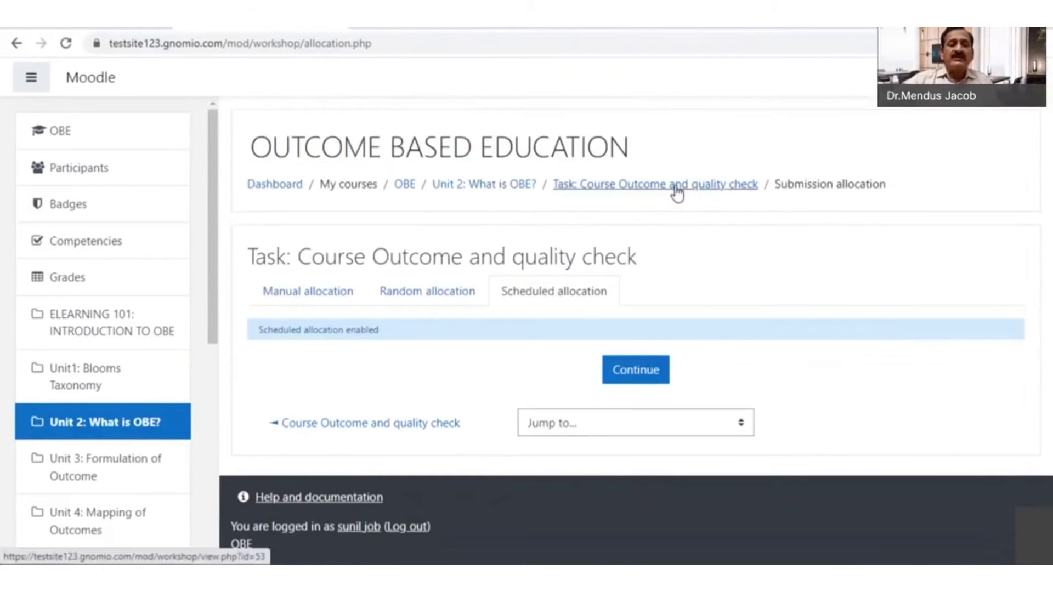
- Return to Unit 2 on the course page and open the workshop "Task: Course Outcome and quality check"
left_click(493, 188)
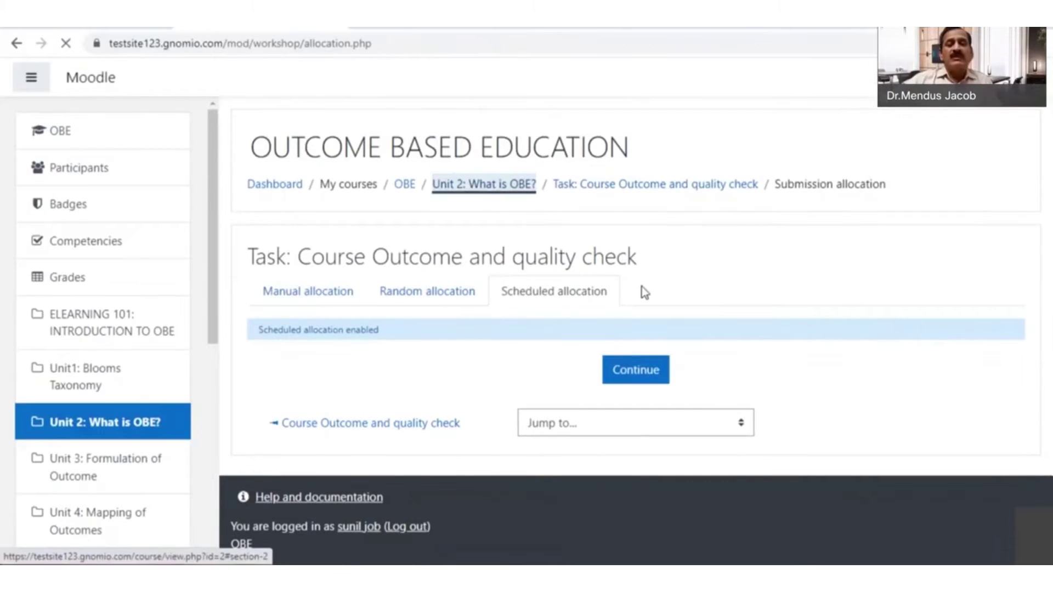
scroll(751, 340, "down", 2)
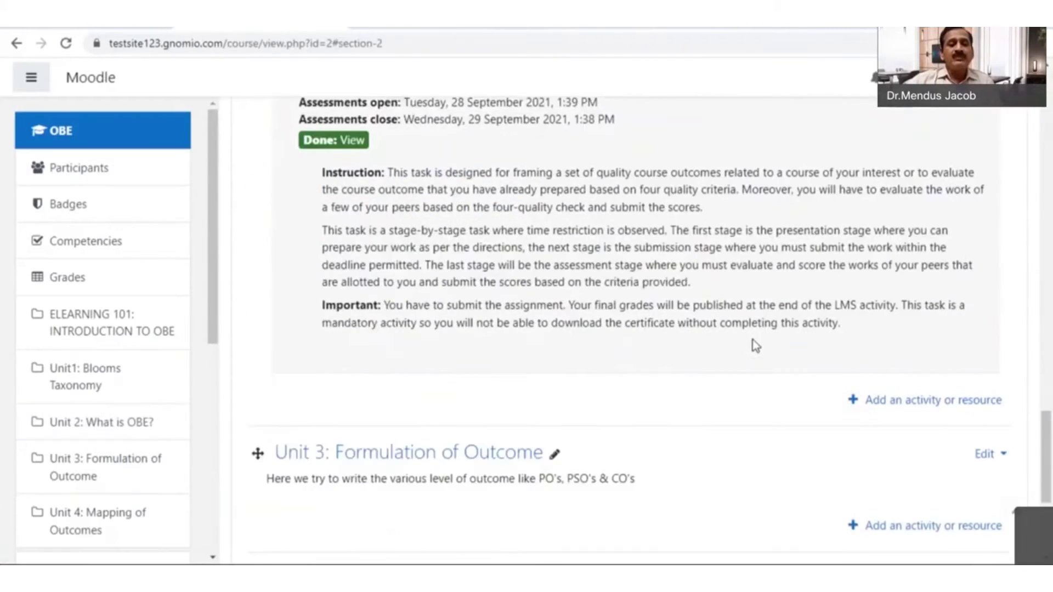
scroll(748, 347, "up", 1)
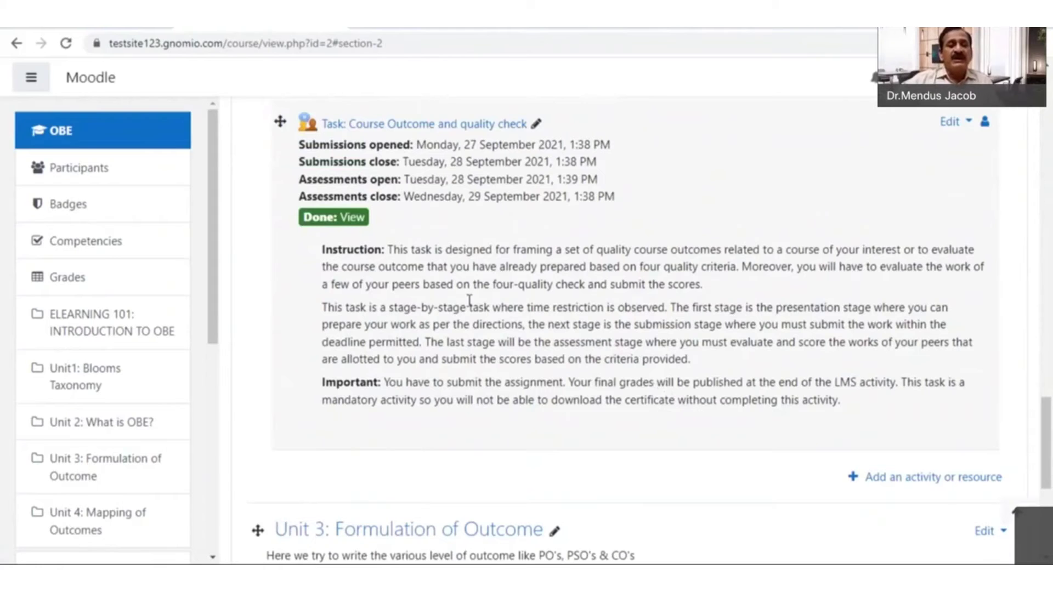
scroll(390, 309, "up", 2)
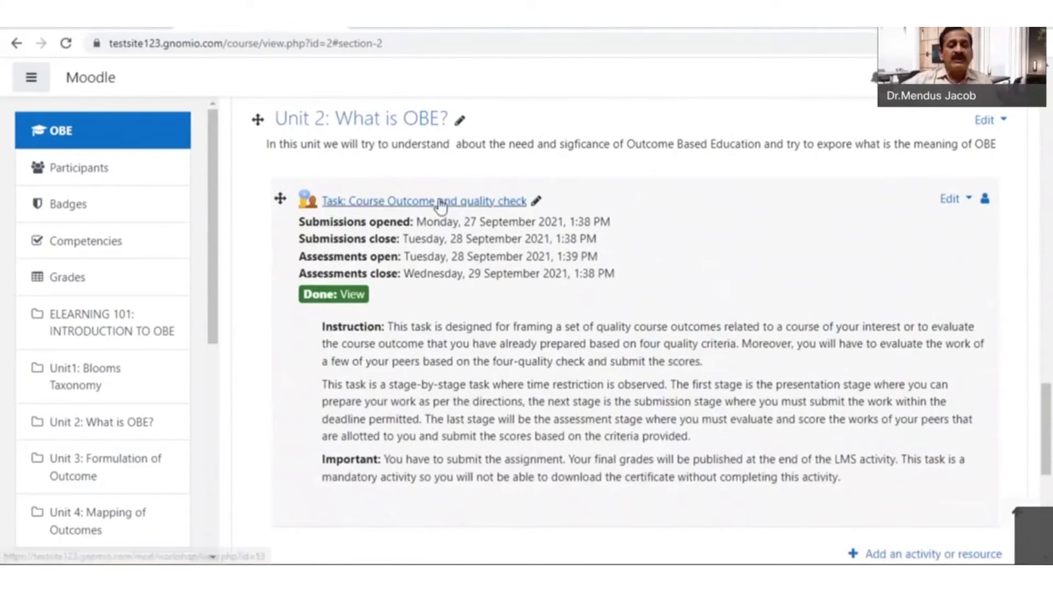
left_click(435, 202)
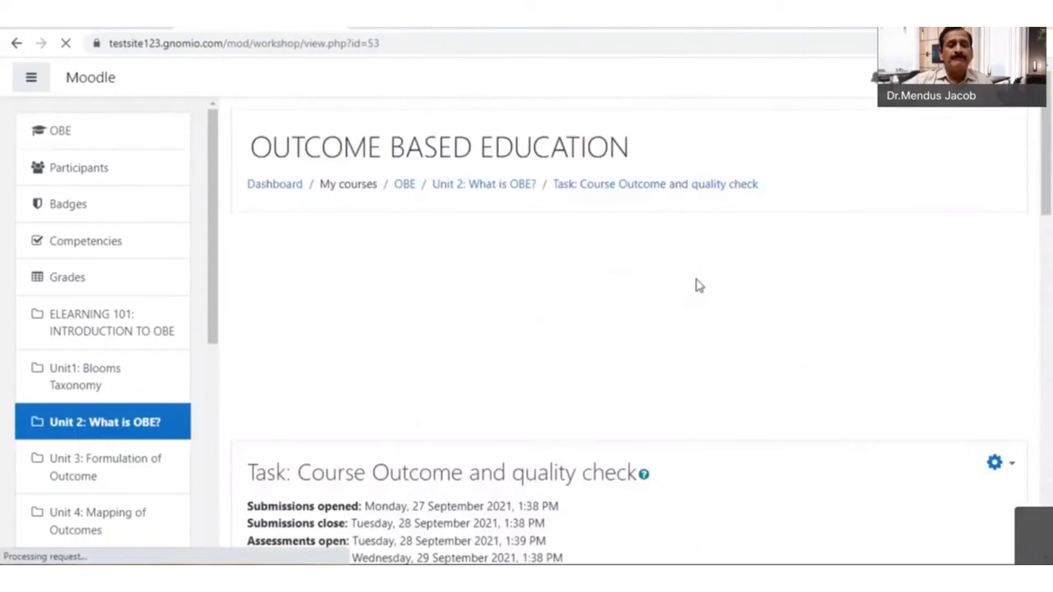
- Review the workshop's phase overview, checking the submission phase tasks, deadlines and the scheduled switch to assessment
scroll(696, 280, "down", 10)
scroll(619, 312, "down", 1)
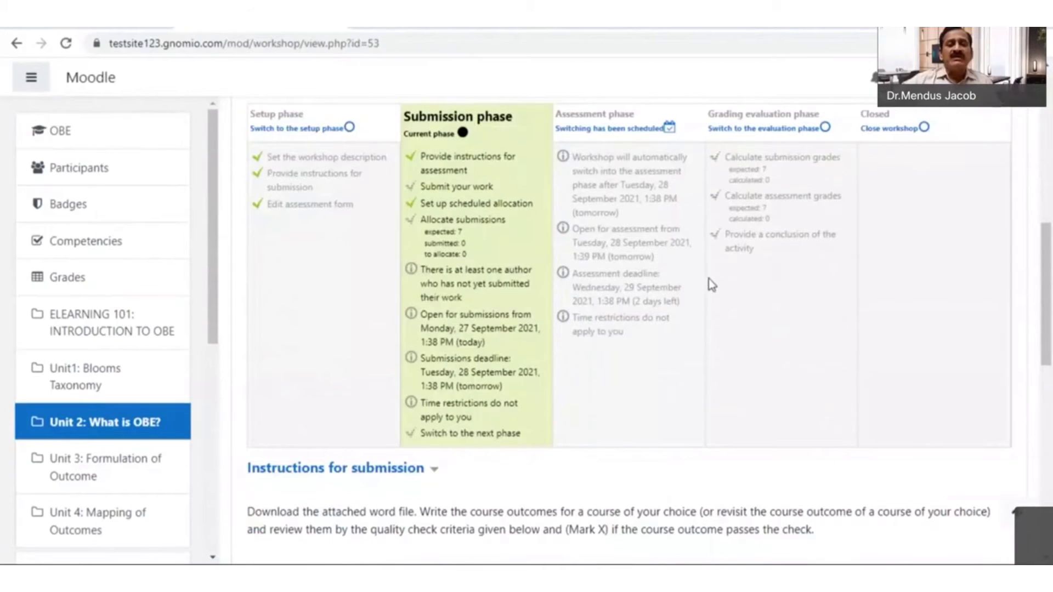
scroll(709, 278, "up", 1)
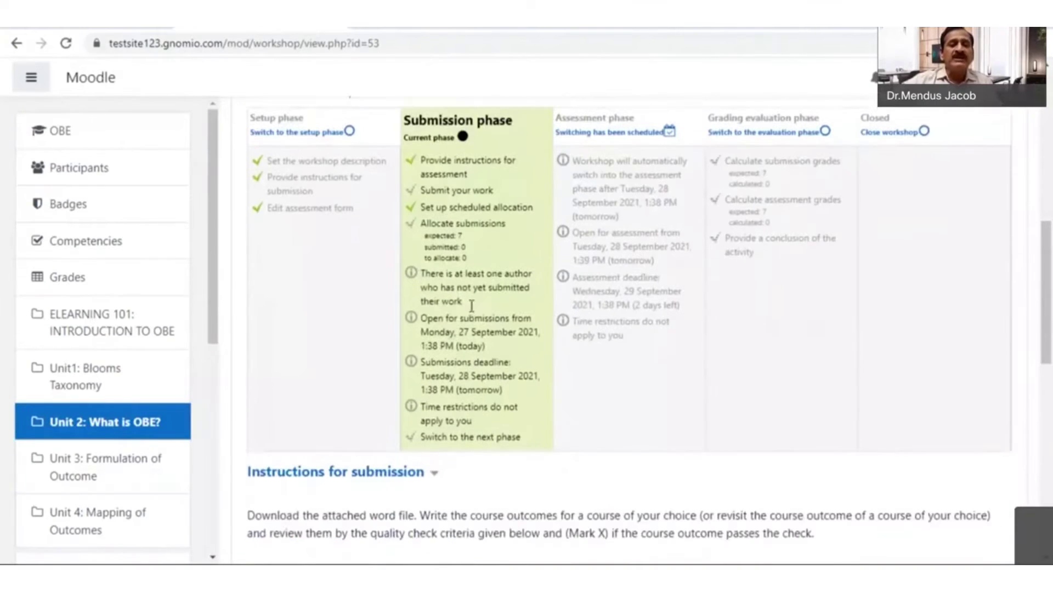
scroll(471, 307, "down", 1)
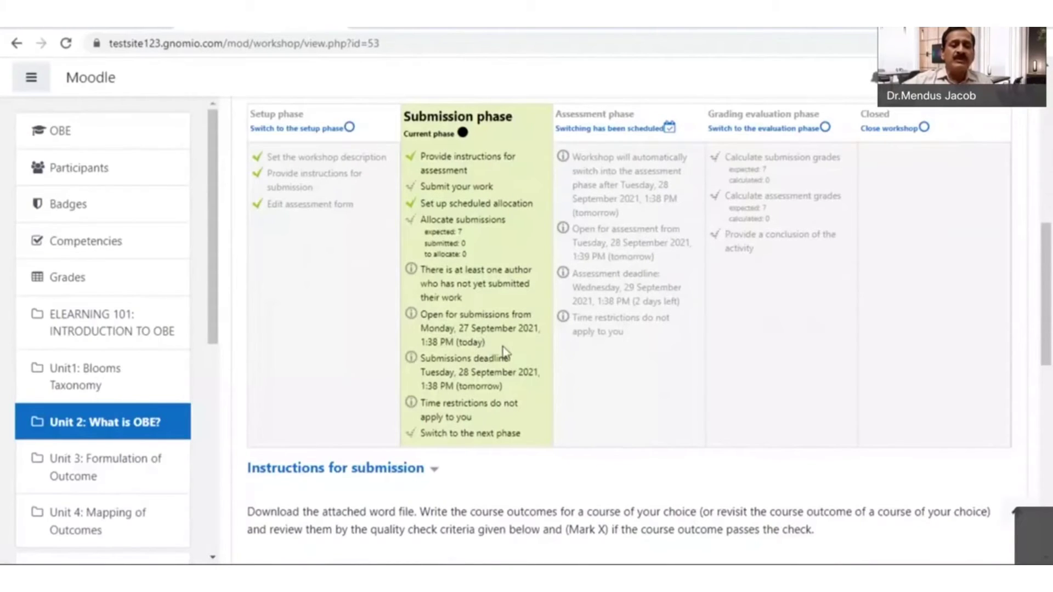
scroll(505, 350, "down", 1)
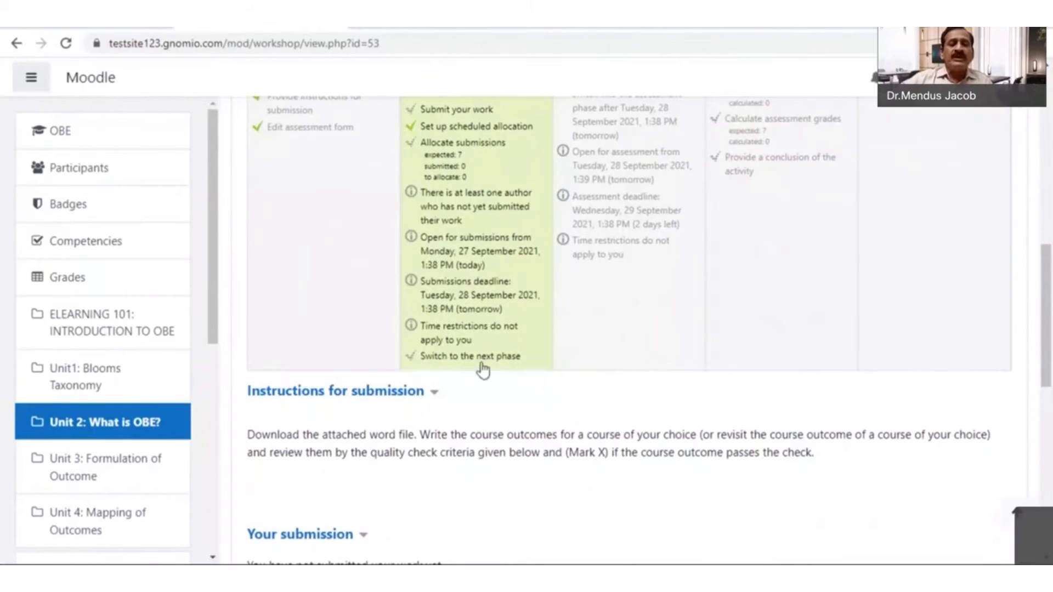
scroll(604, 346, "up", 1)
scroll(605, 347, "up", 1)
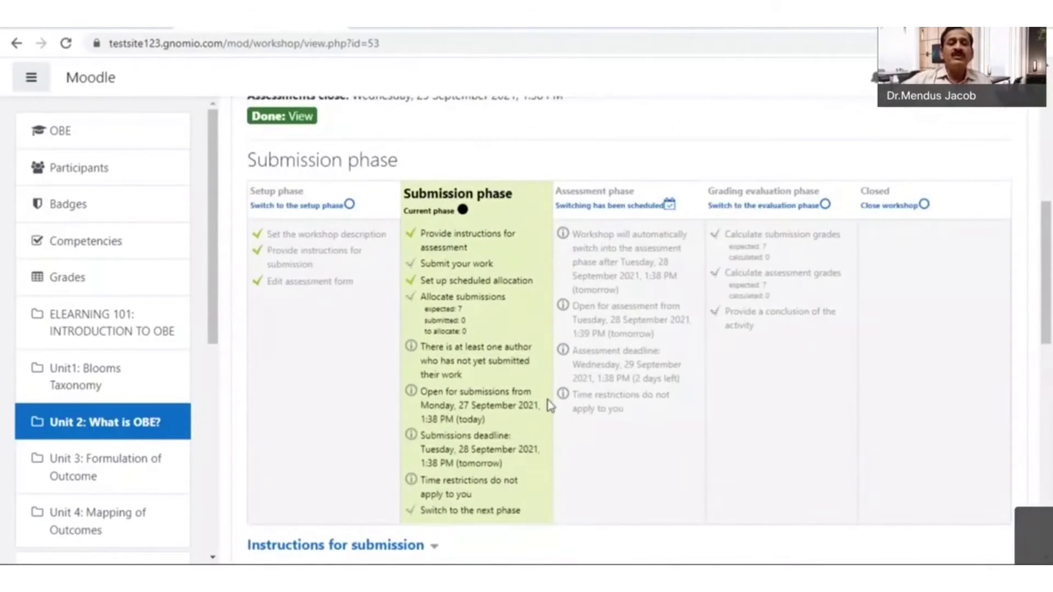
scroll(480, 358, "down", 4)
scroll(479, 356, "up", 10)
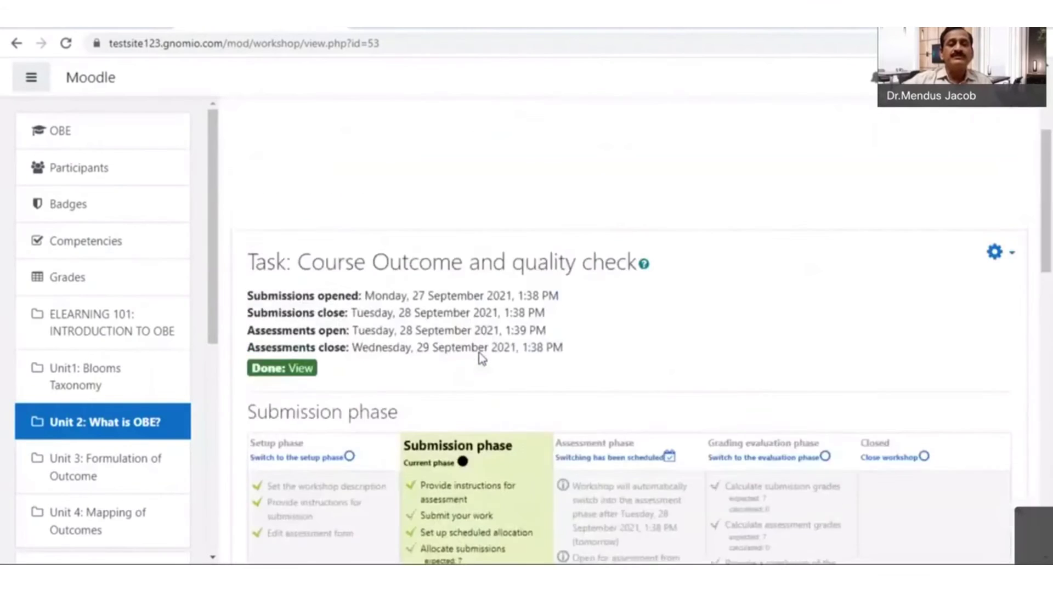
- Return to Unit 2 on the course page and add a new File resource to that unit
left_click(508, 187)
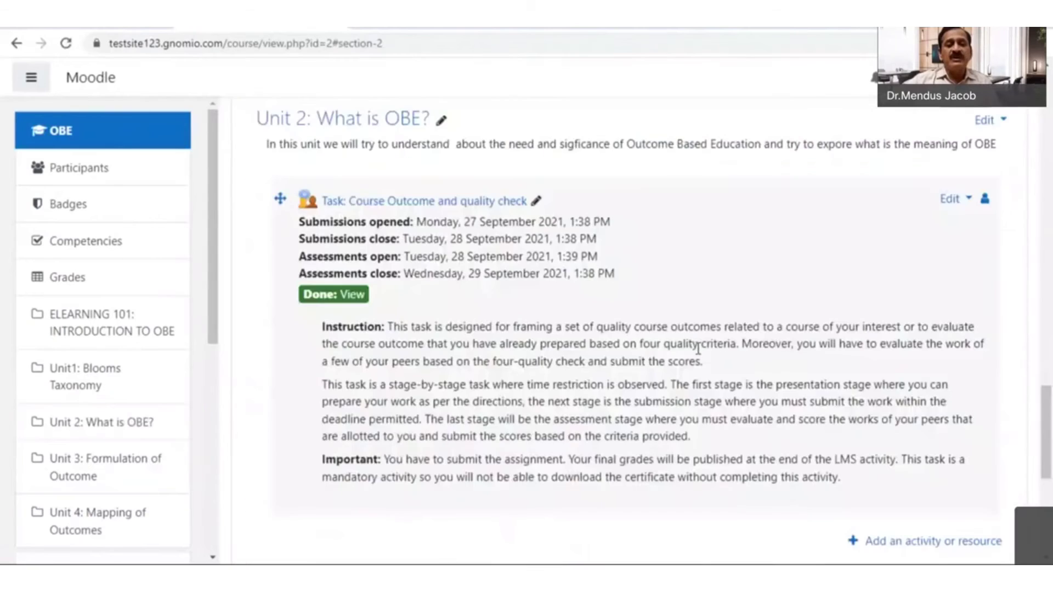
scroll(390, 355, "down", 2)
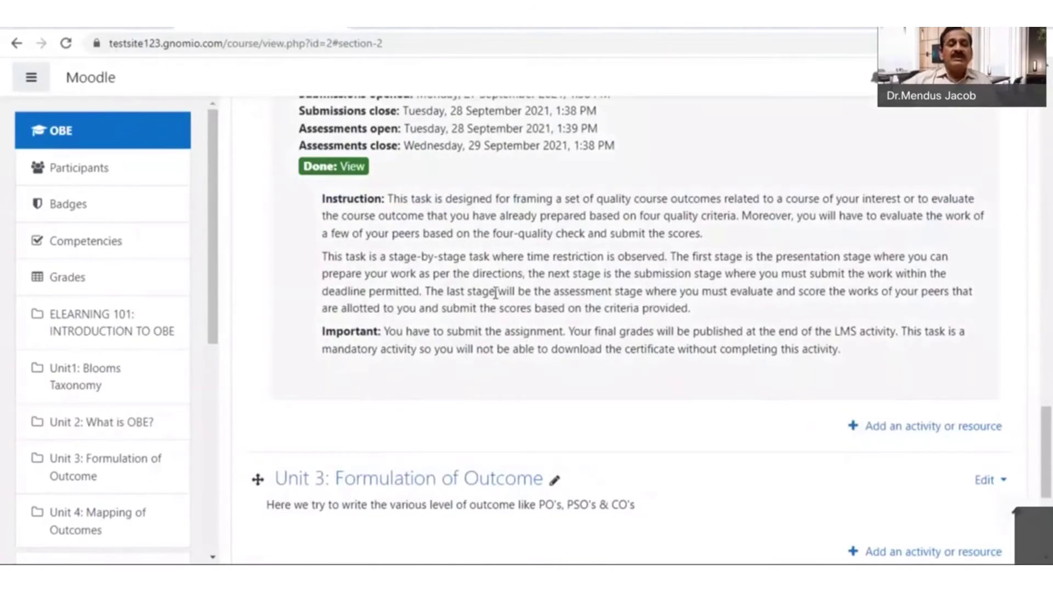
scroll(535, 327, "up", 1)
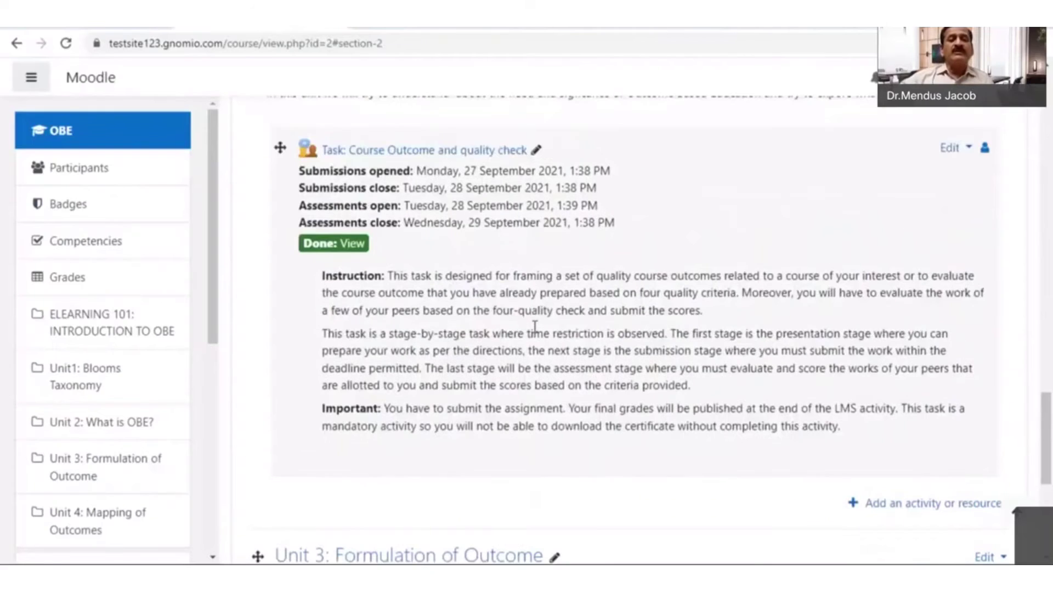
scroll(539, 331, "down", 3)
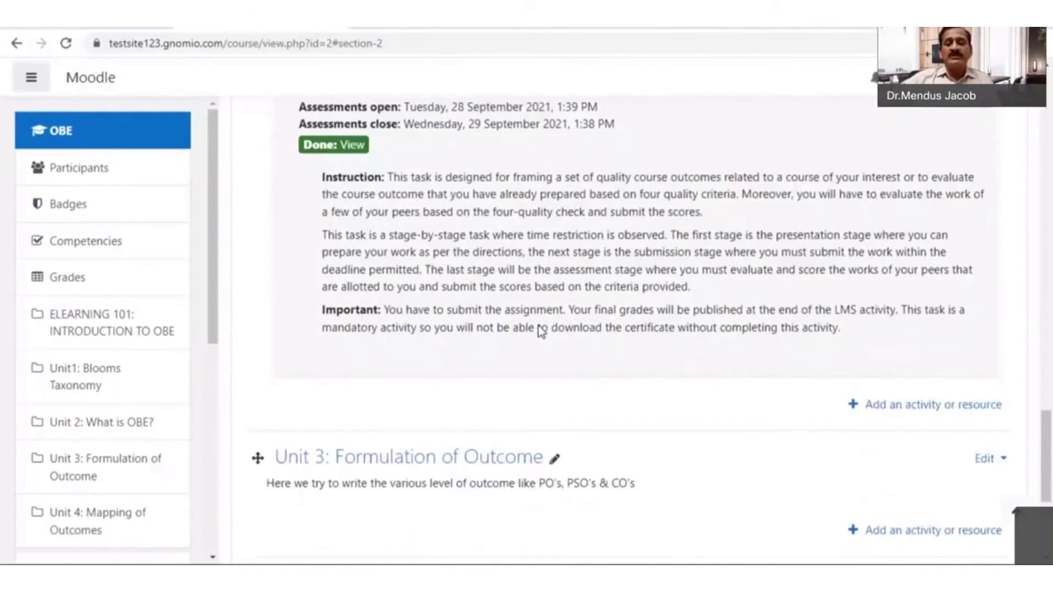
scroll(542, 331, "down", 1)
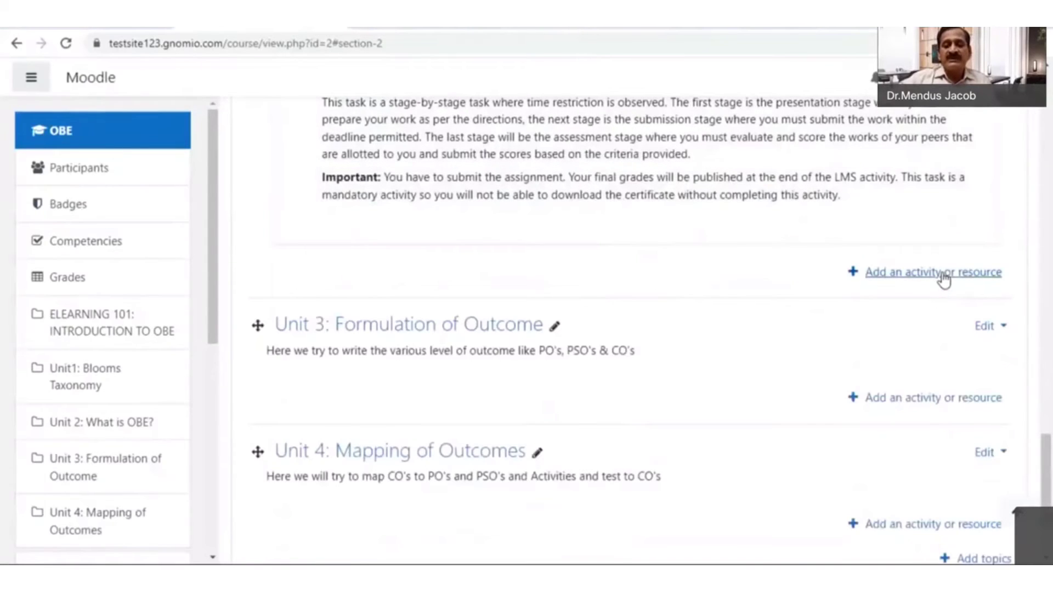
left_click(943, 273)
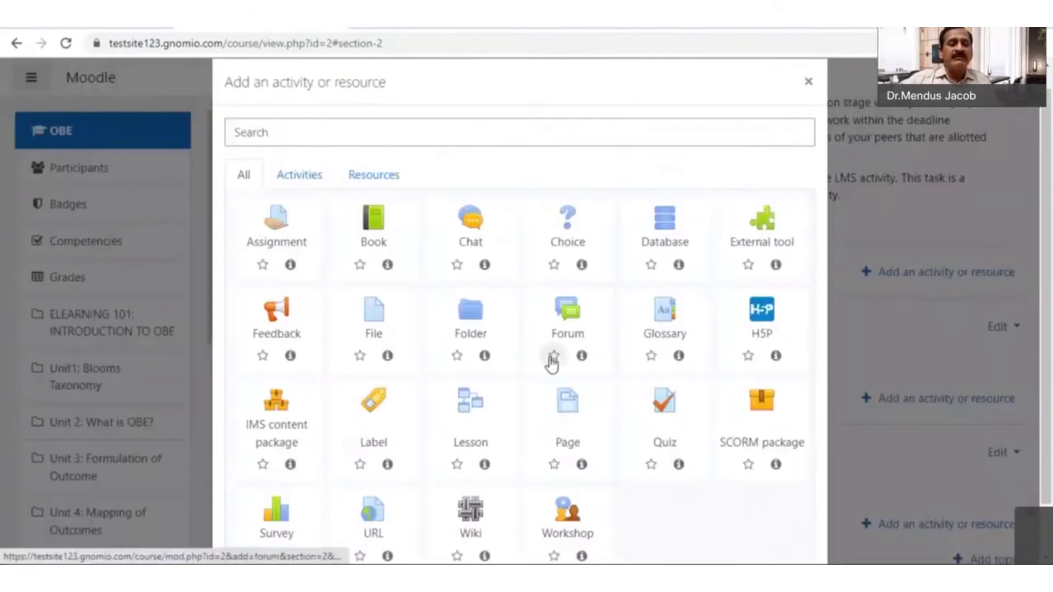
left_click(374, 327)
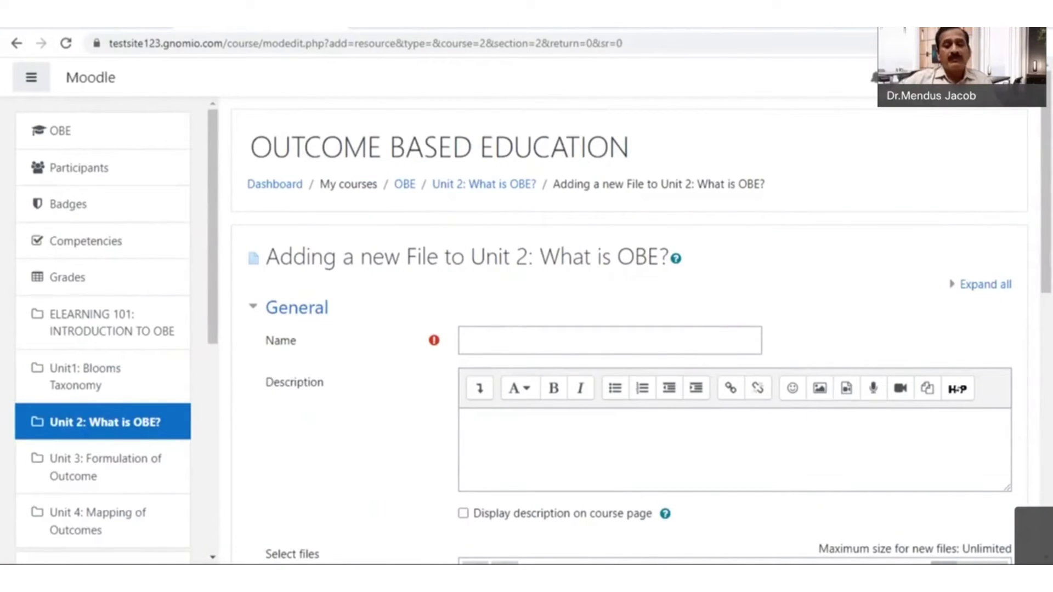
- Name the file resource "Download the file for task: Course Outcome and quality check"
left_click(488, 334)
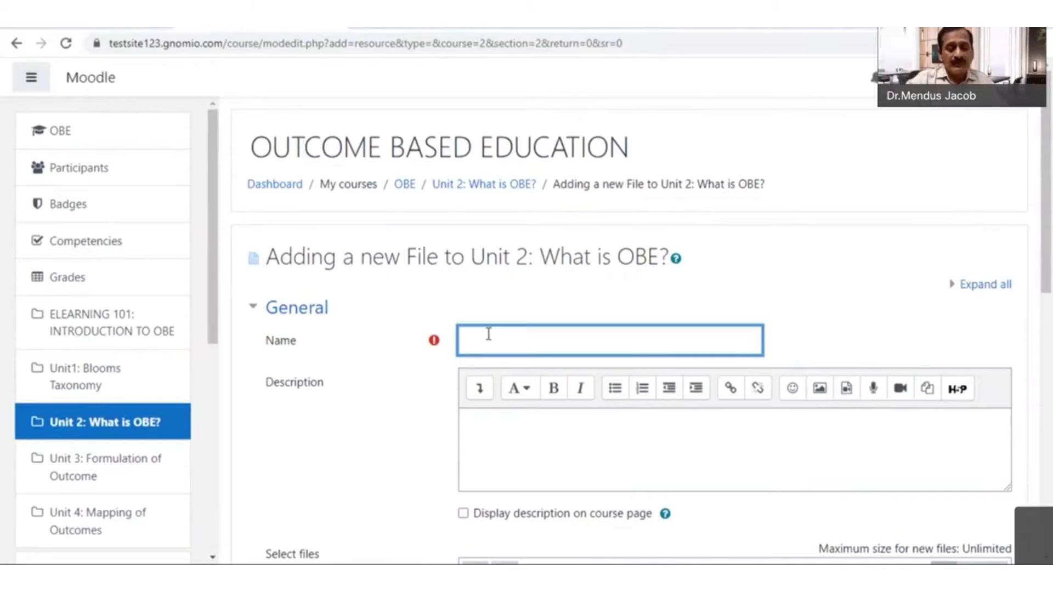
type("Upload the file for task: Course Outcome and quality check")
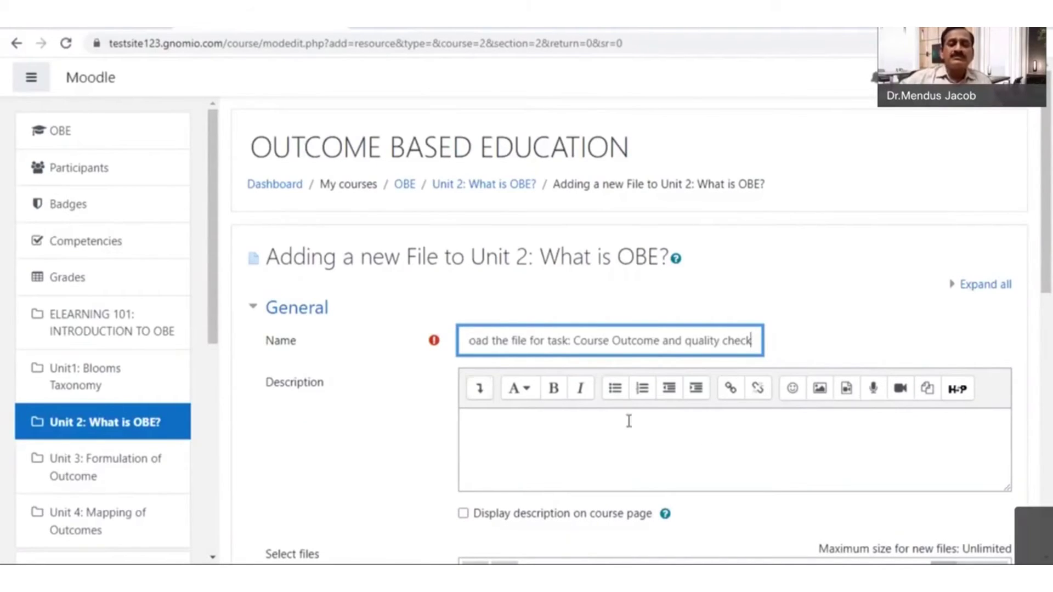
scroll(697, 369, "down", 3)
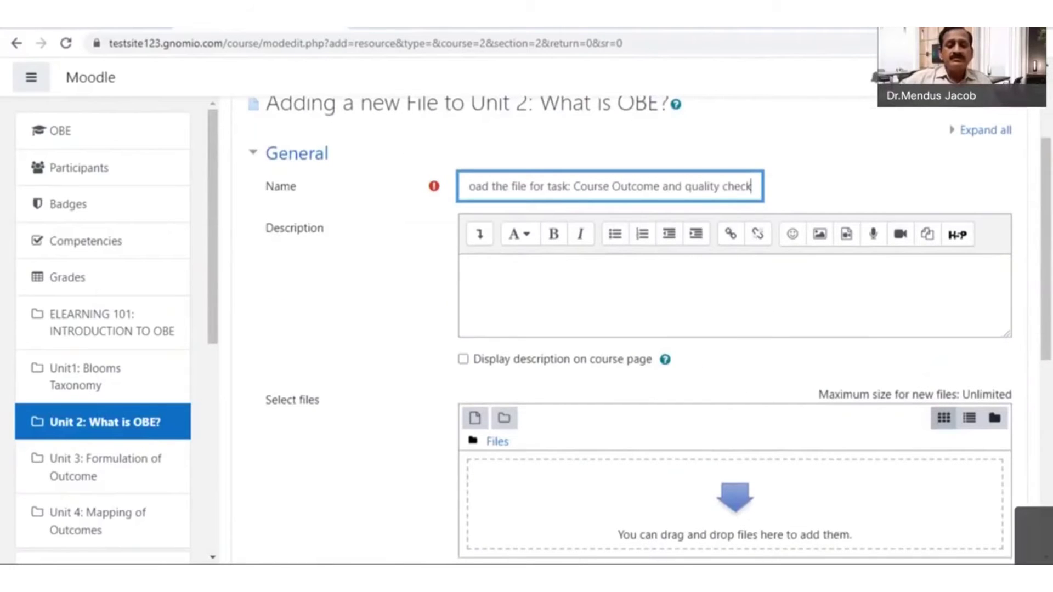
left_click(375, 419)
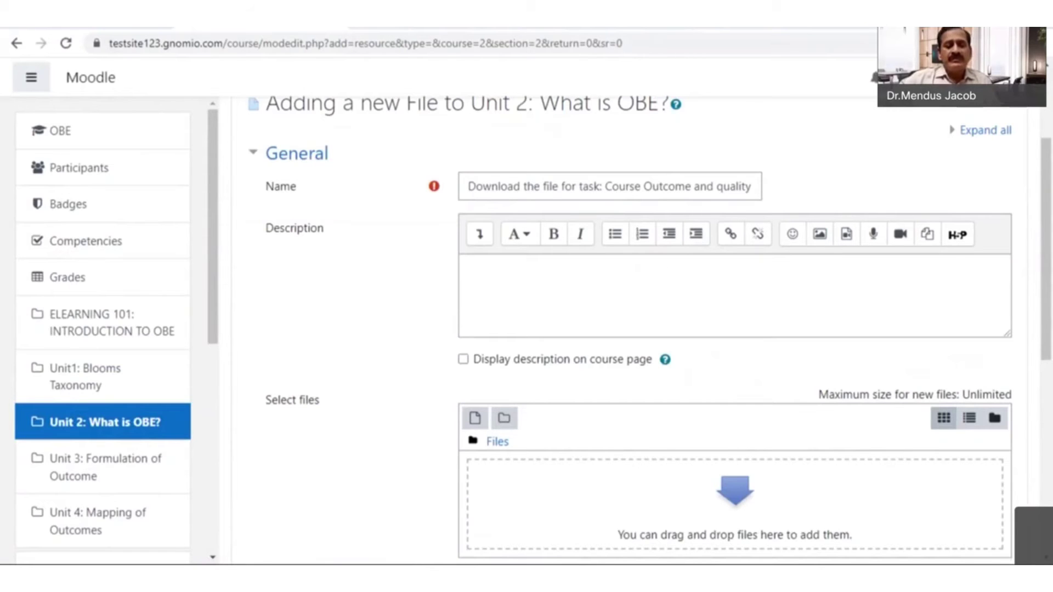
left_click(596, 188)
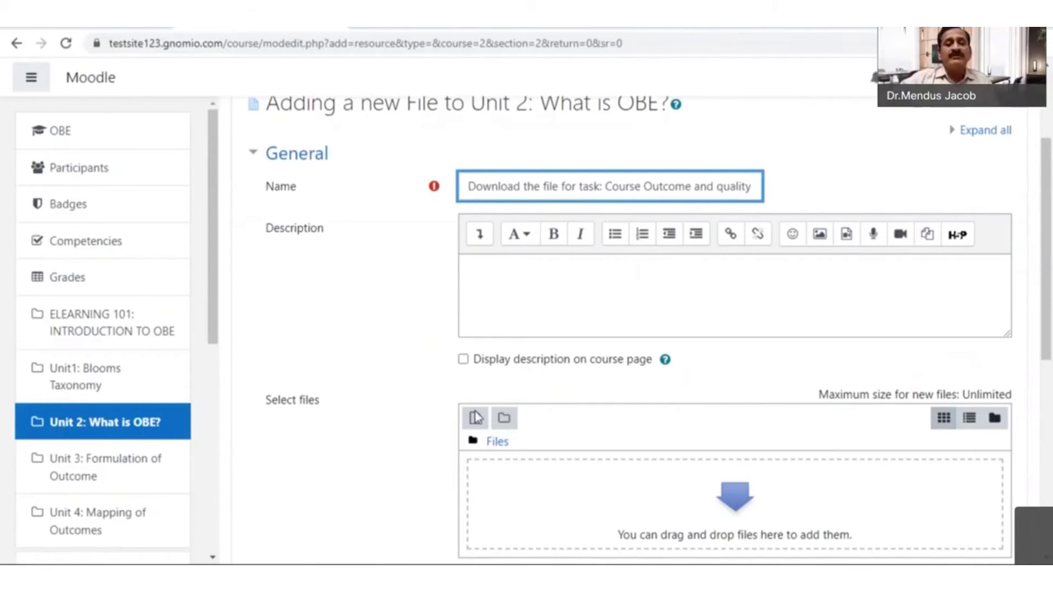
- Upload the Word document with the course outcomes task ("Specify your...tcomes .docx") to the file resource, then save and return to the course
scroll(598, 355, "down", 4)
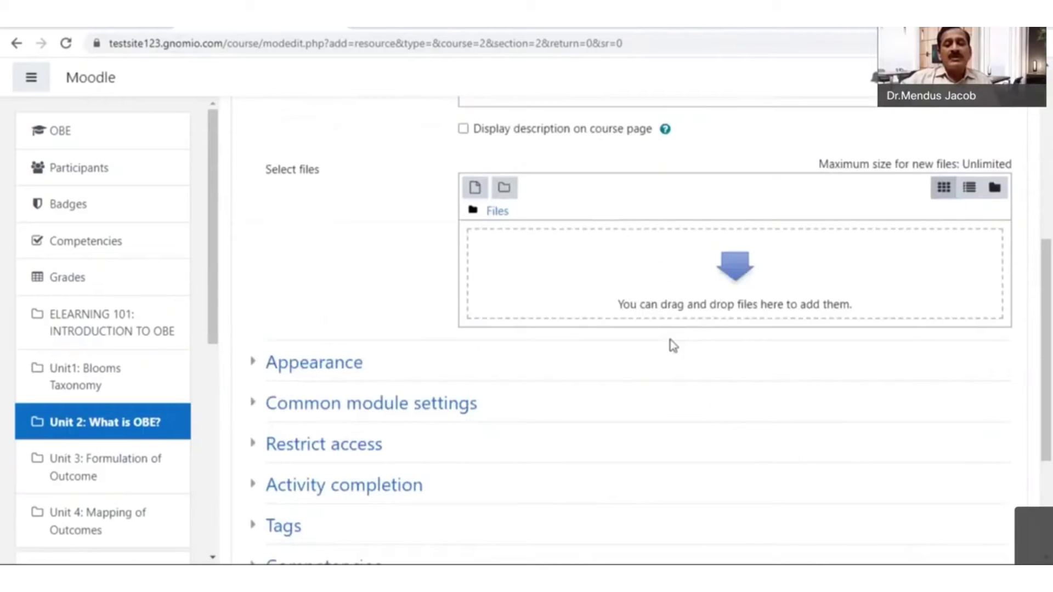
left_click(744, 274)
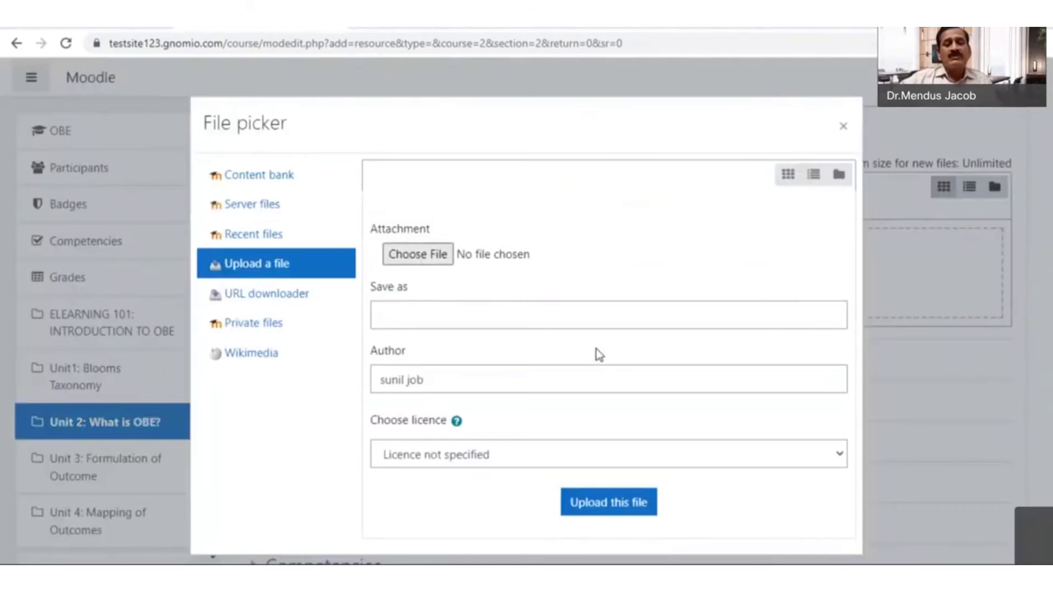
left_click(403, 347)
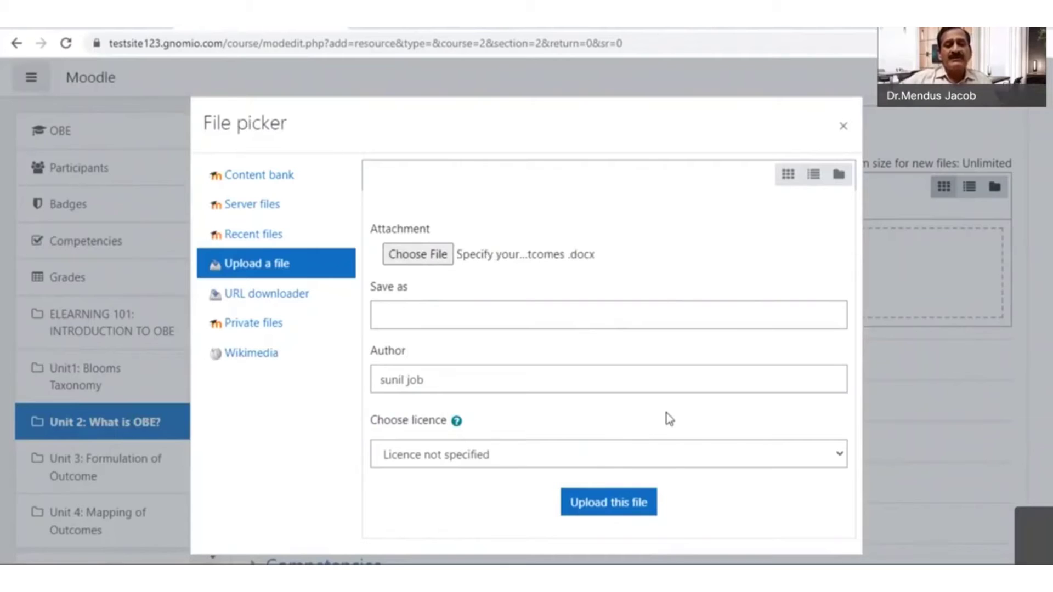
left_click(616, 504)
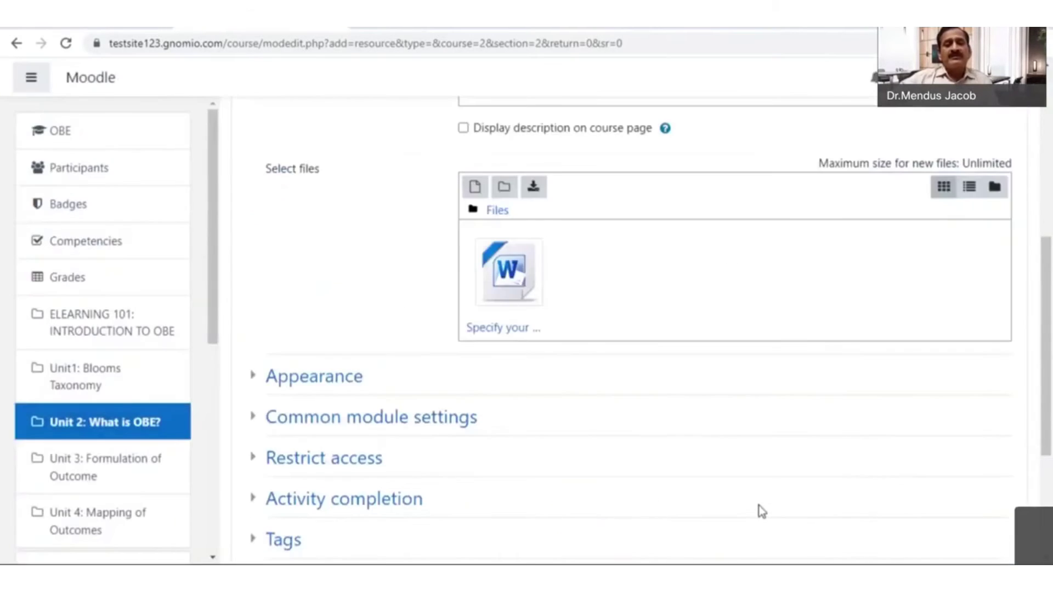
scroll(747, 451, "up", 5)
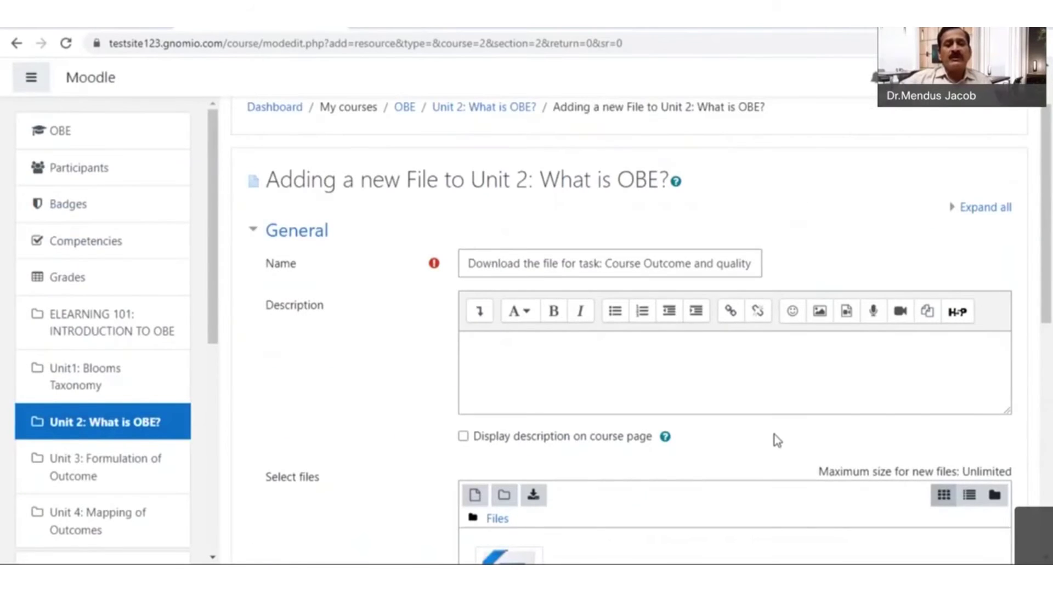
scroll(727, 433, "down", 10)
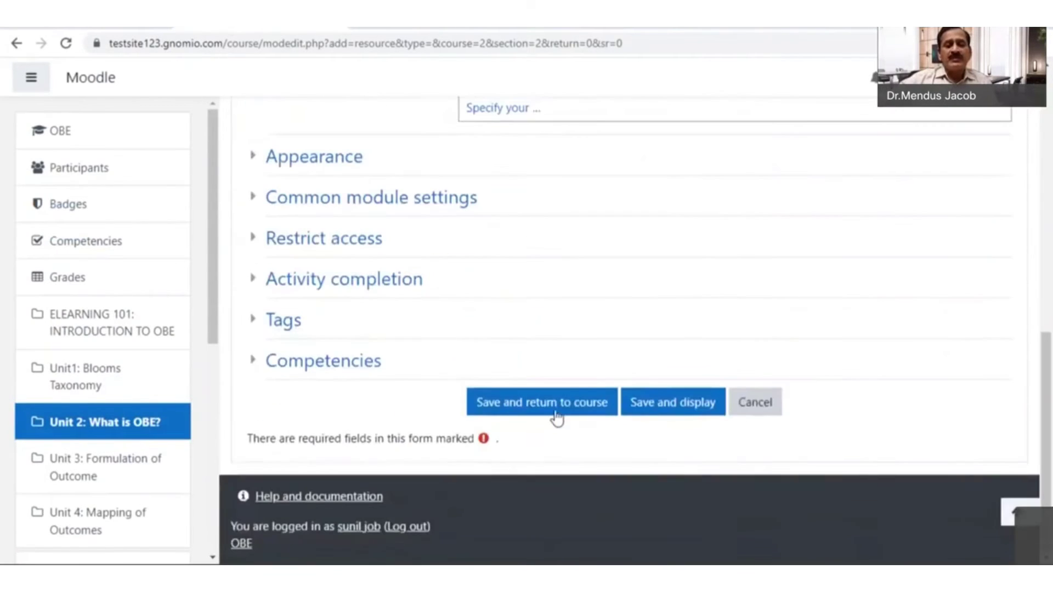
left_click(560, 409)
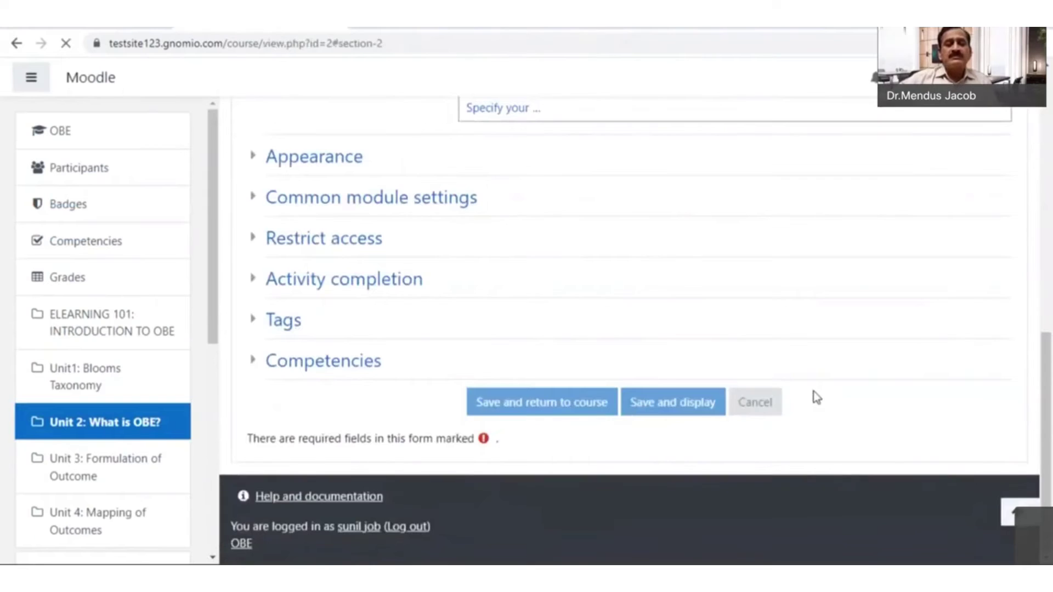
- Review the Unit 2 workshop entry and its download file on the course page, comparing them with the similar task in the unit above
scroll(675, 303, "down", 4)
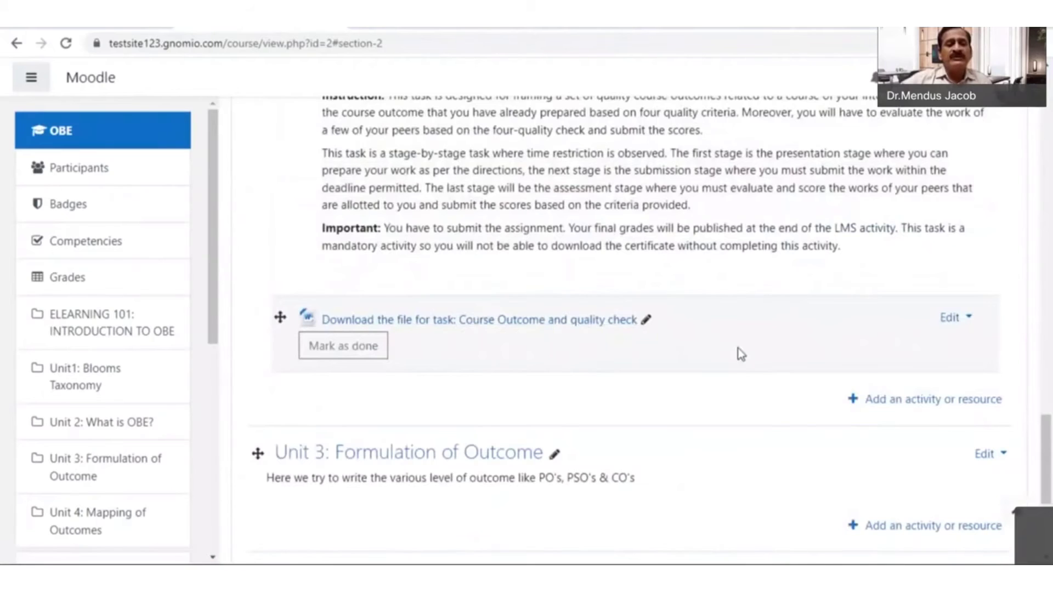
scroll(749, 344, "up", 3)
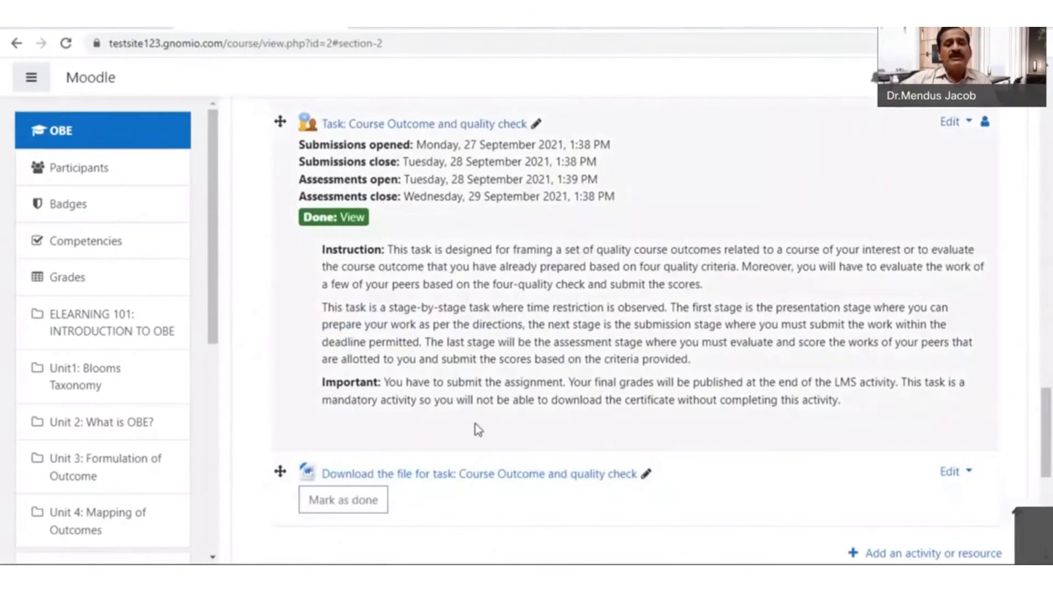
scroll(475, 424, "up", 1)
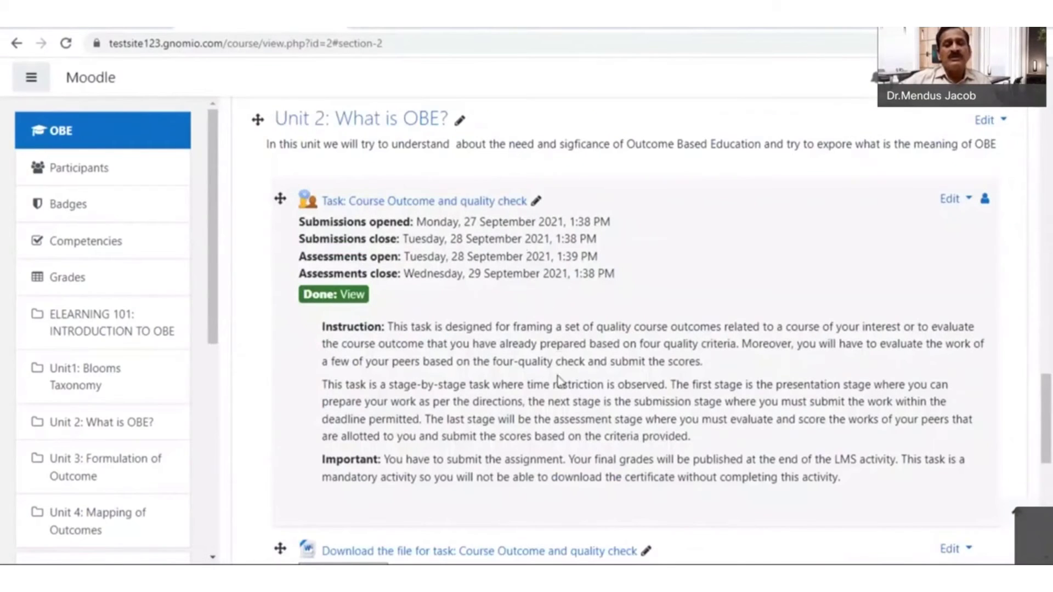
scroll(558, 379, "down", 3)
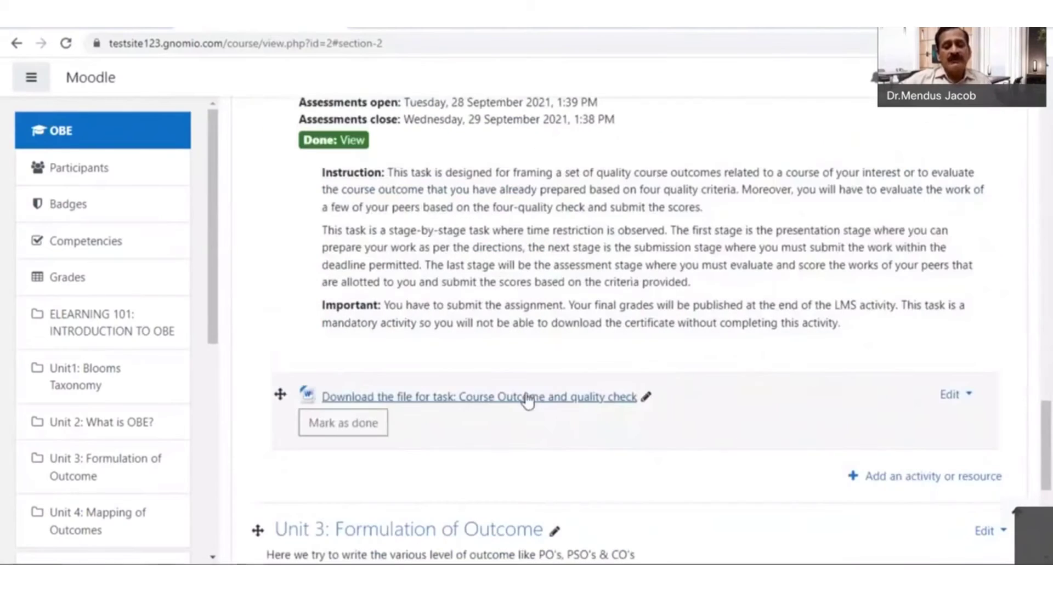
scroll(637, 329, "up", 4)
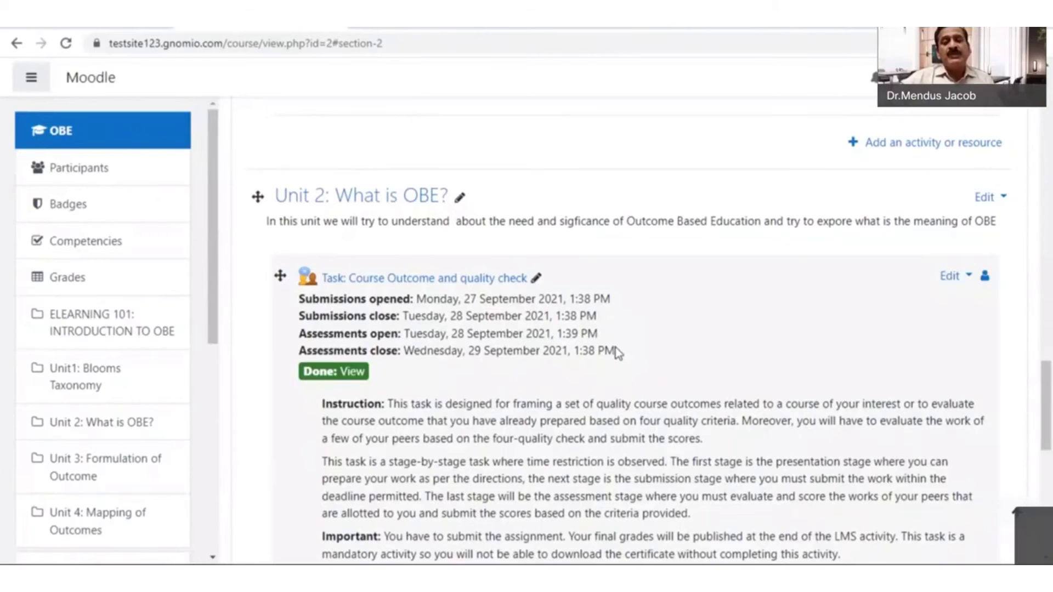
scroll(619, 353, "down", 1)
scroll(619, 353, "up", 7)
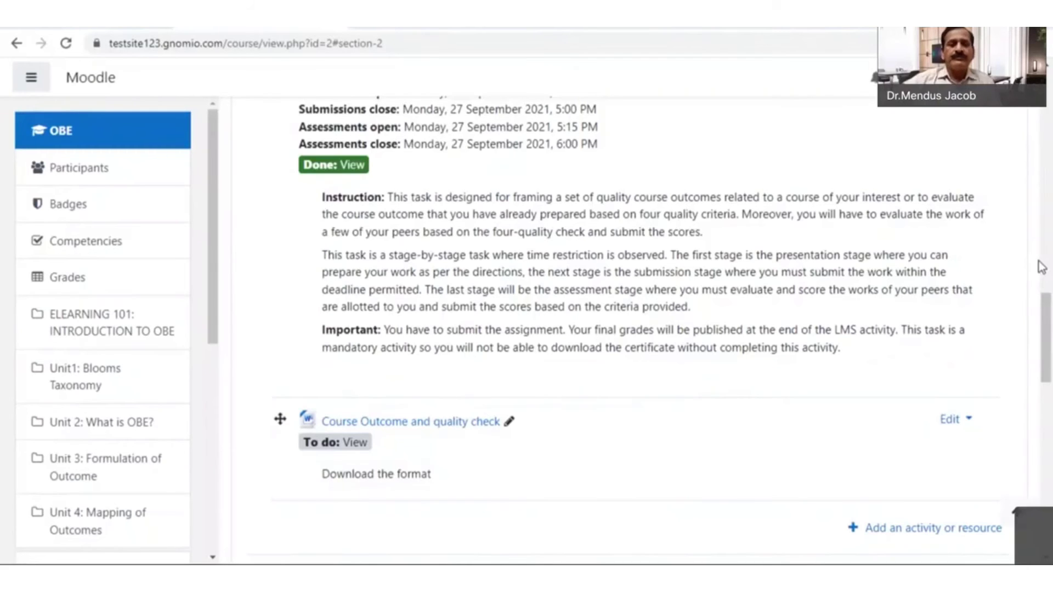
scroll(745, 377, "down", 5)
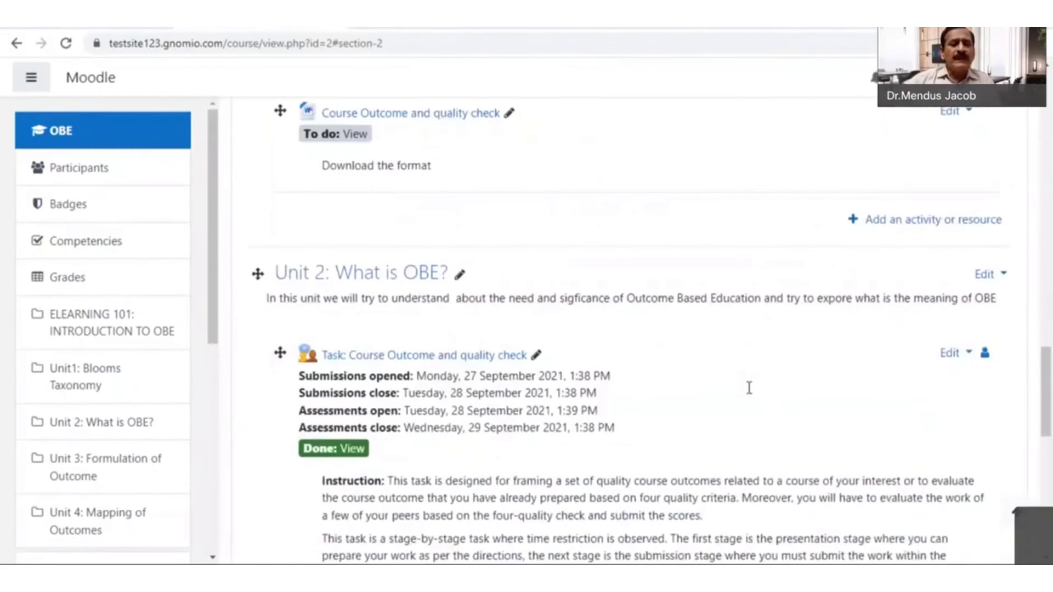
- Add a new Wiki activity to Unit 3: Formulation of Outcome
scroll(749, 387, "down", 5)
scroll(747, 388, "down", 5)
scroll(739, 378, "up", 4)
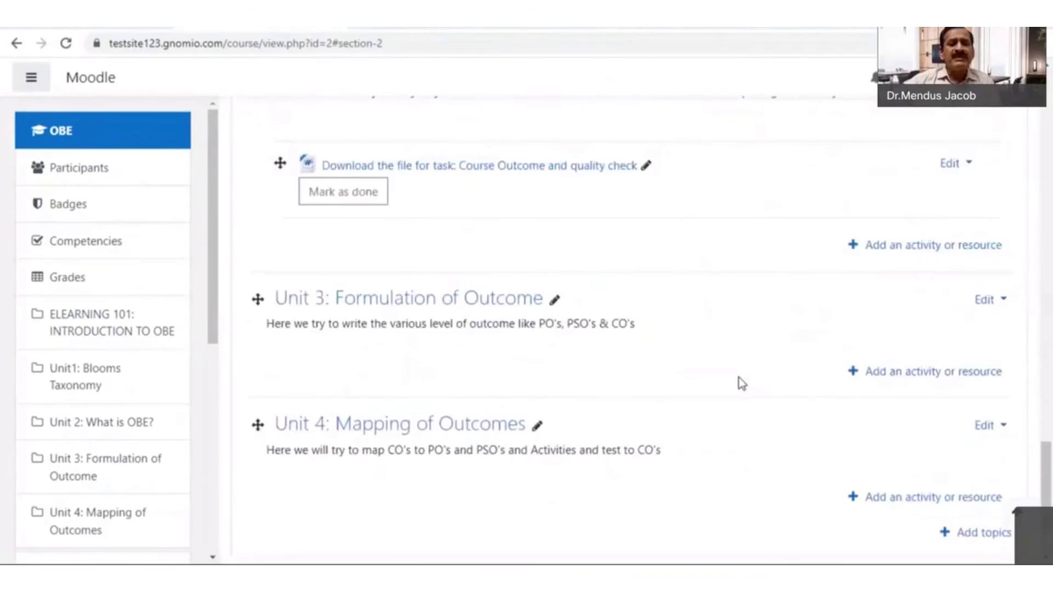
scroll(739, 378, "down", 1)
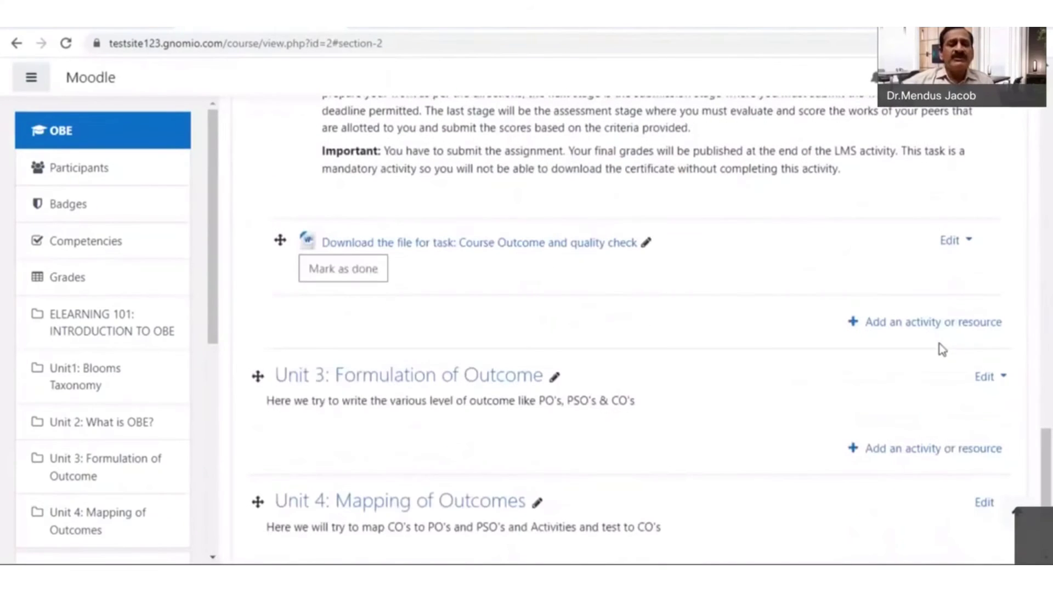
scroll(725, 388, "down", 2)
scroll(725, 388, "down", 1)
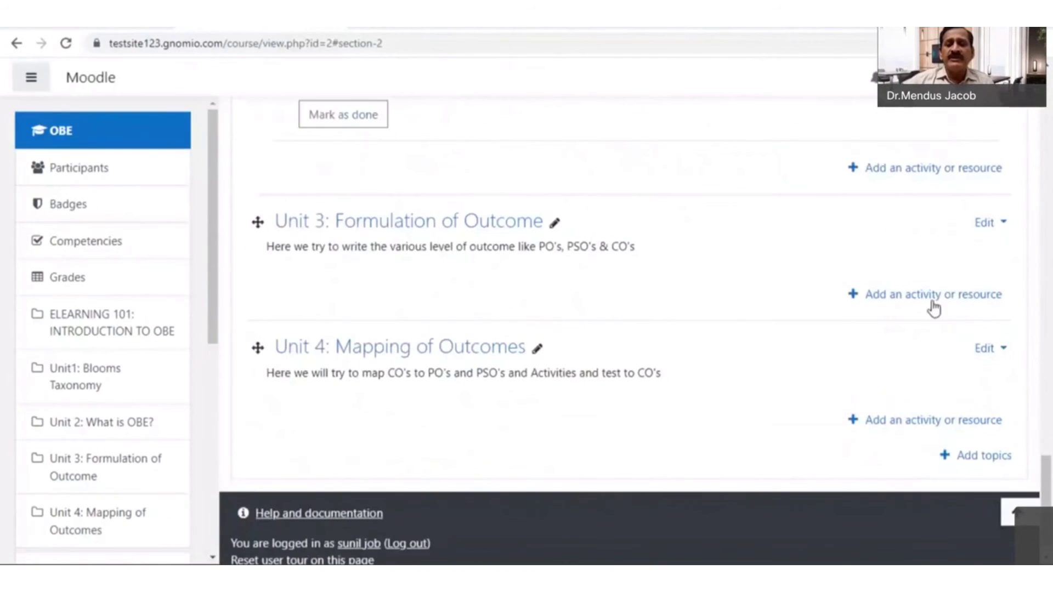
left_click(941, 301)
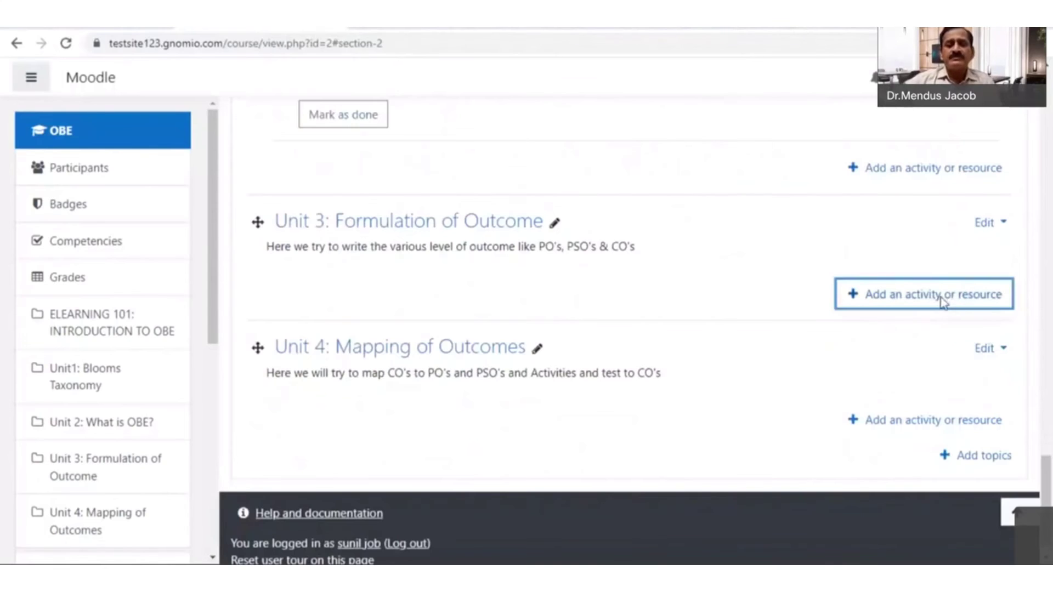
scroll(671, 357, "down", 1)
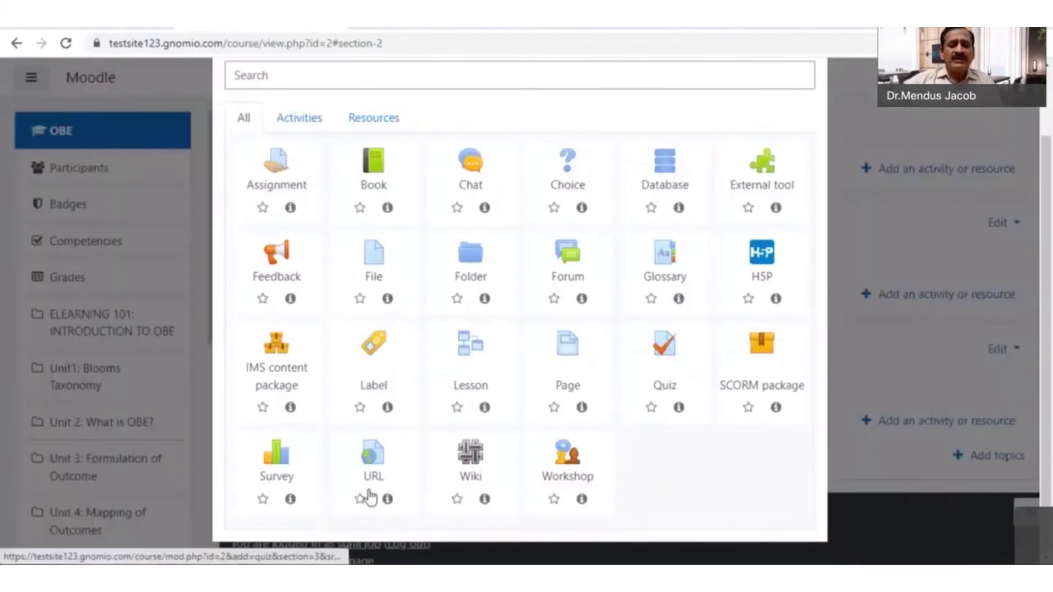
left_click(472, 457)
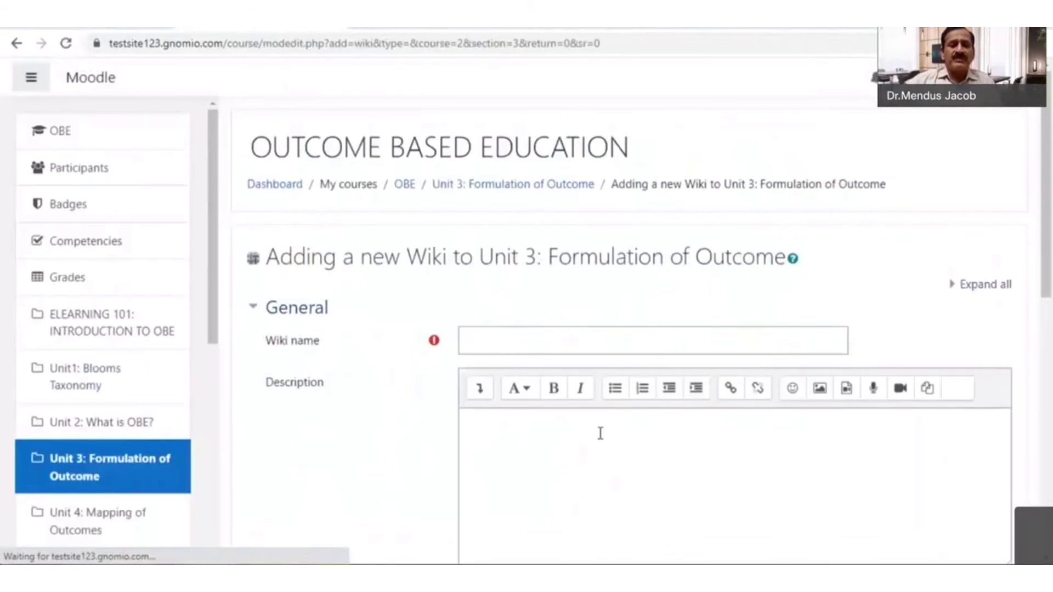
- Name the wiki "Assessments using Padlet" and enter the description "Share your thoughts on assessments using Padlet"
scroll(599, 431, "down", 2)
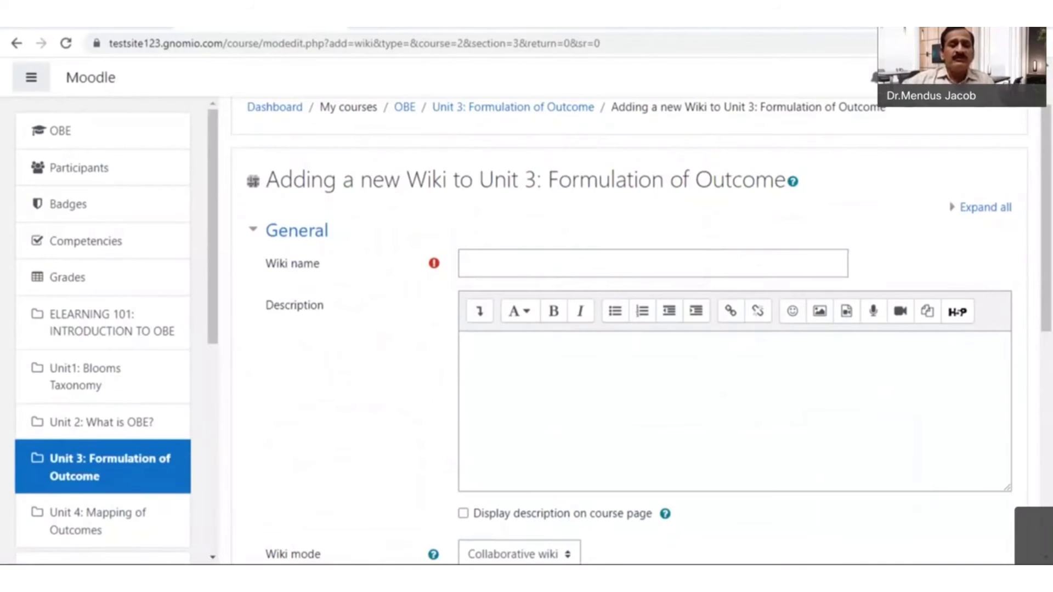
left_click(478, 269)
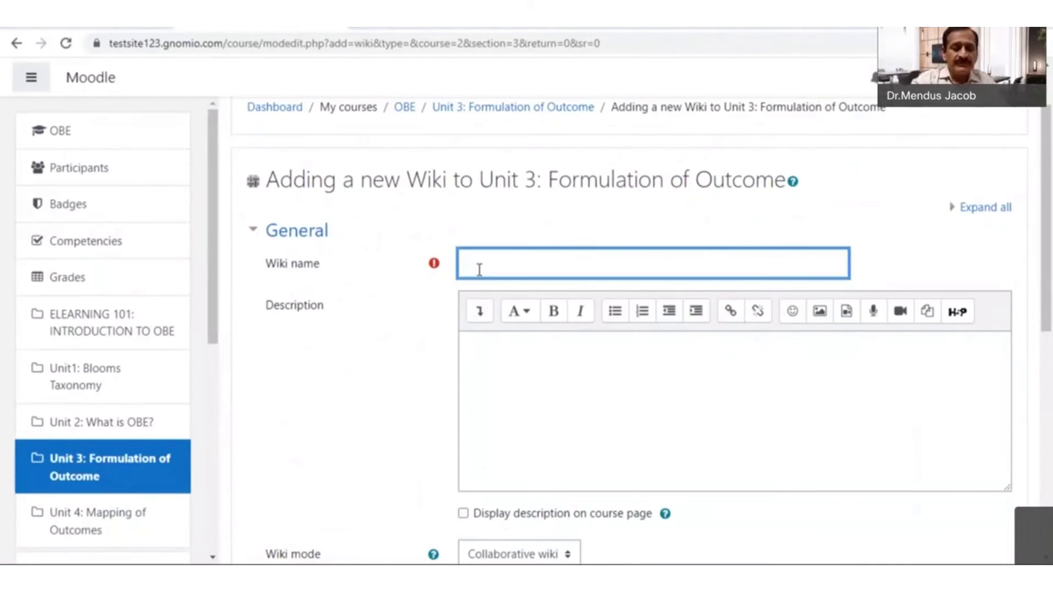
type("Assessments using Padlet")
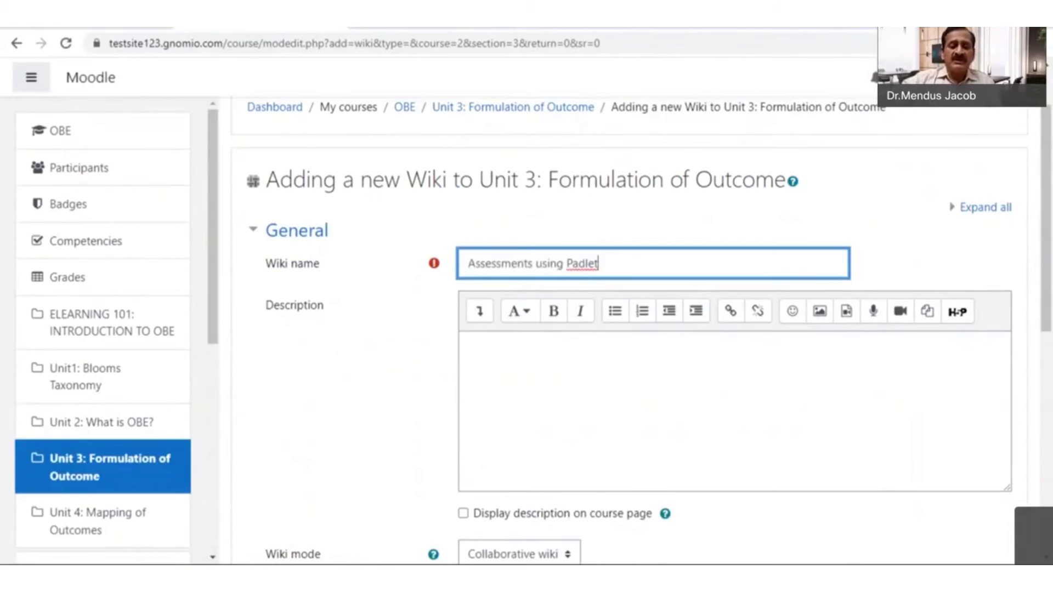
left_click(567, 449)
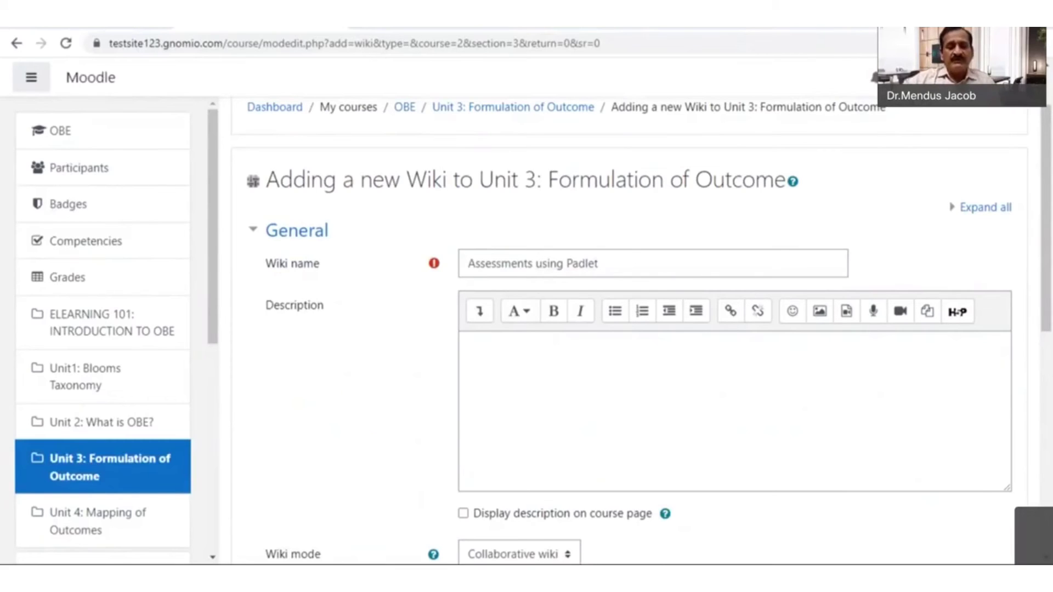
left_click(486, 355)
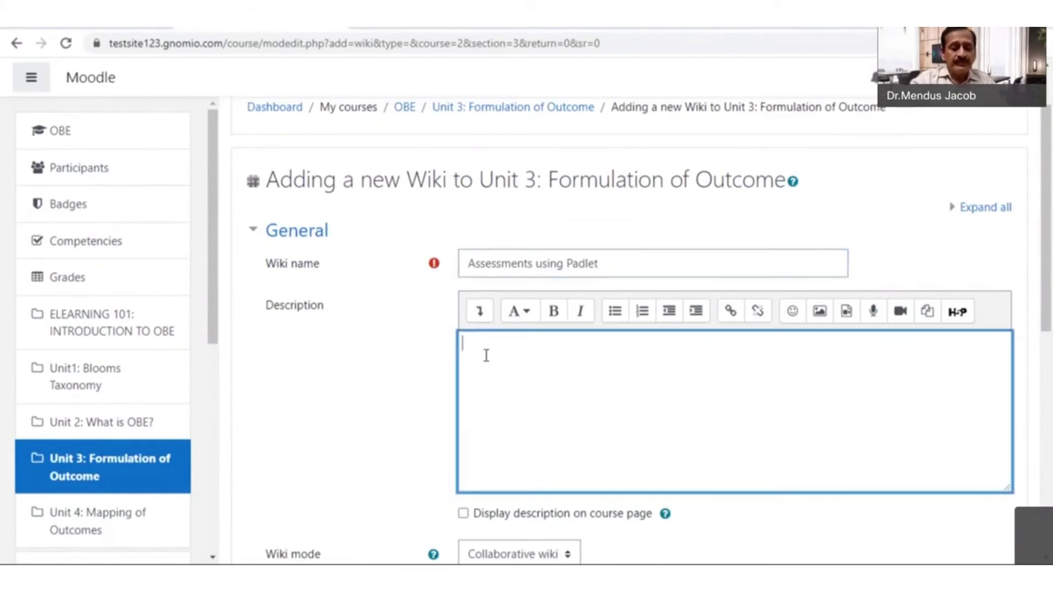
type("Share your thoughts on assessments using Padlet")
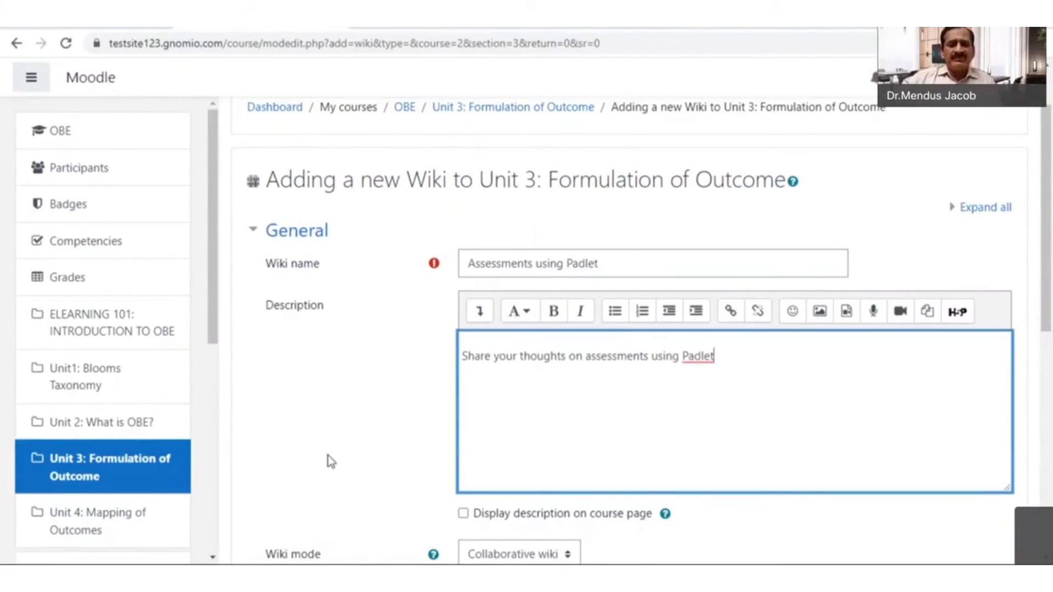
- Enable displaying the wiki's description on the course page
scroll(336, 436, "down", 3)
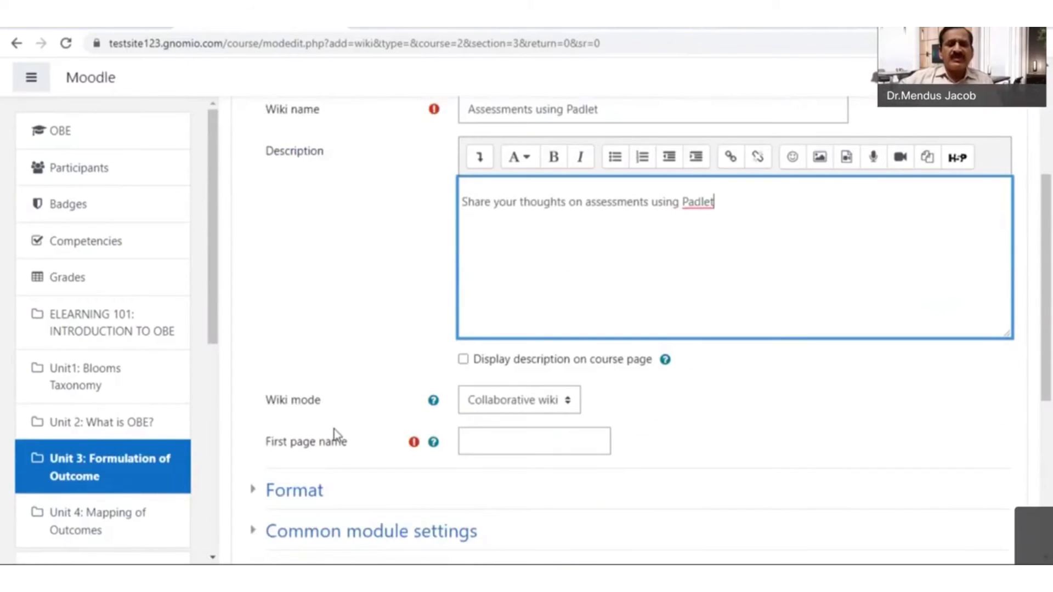
scroll(335, 436, "down", 2)
left_click(463, 283)
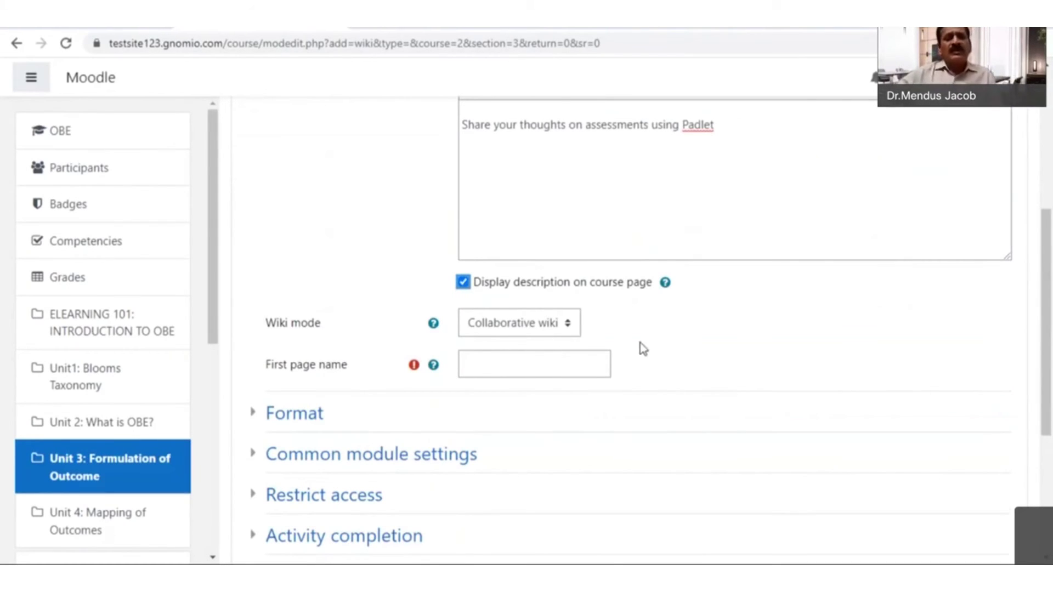
scroll(627, 349, "up", 3)
scroll(625, 353, "down", 3)
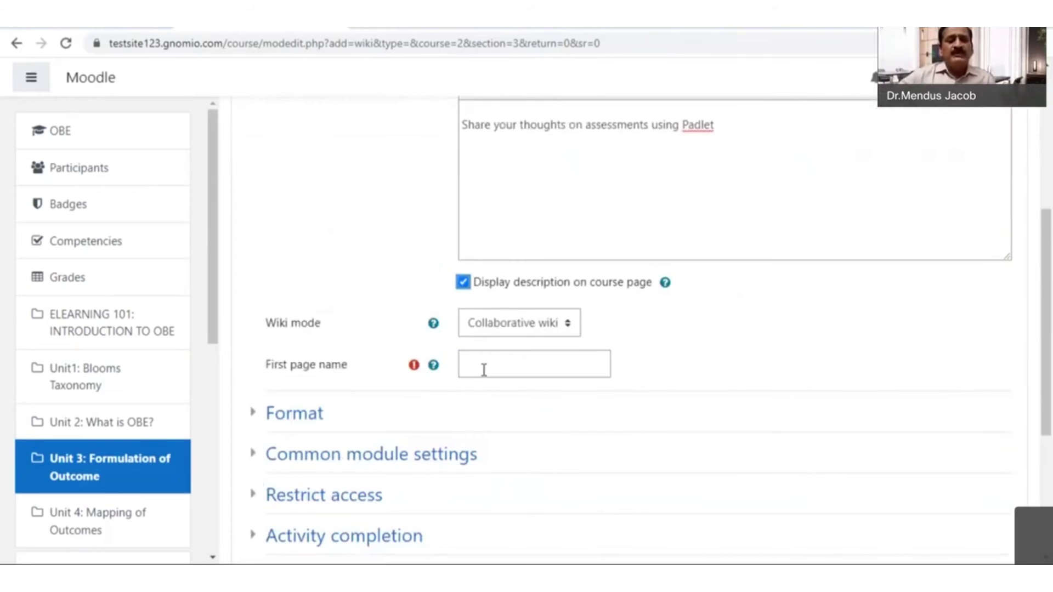
- Copy the wiki name "Assessments using Padlet" into the wiki's first page name
left_click(484, 366)
scroll(678, 349, "up", 2)
scroll(678, 349, "up", 2)
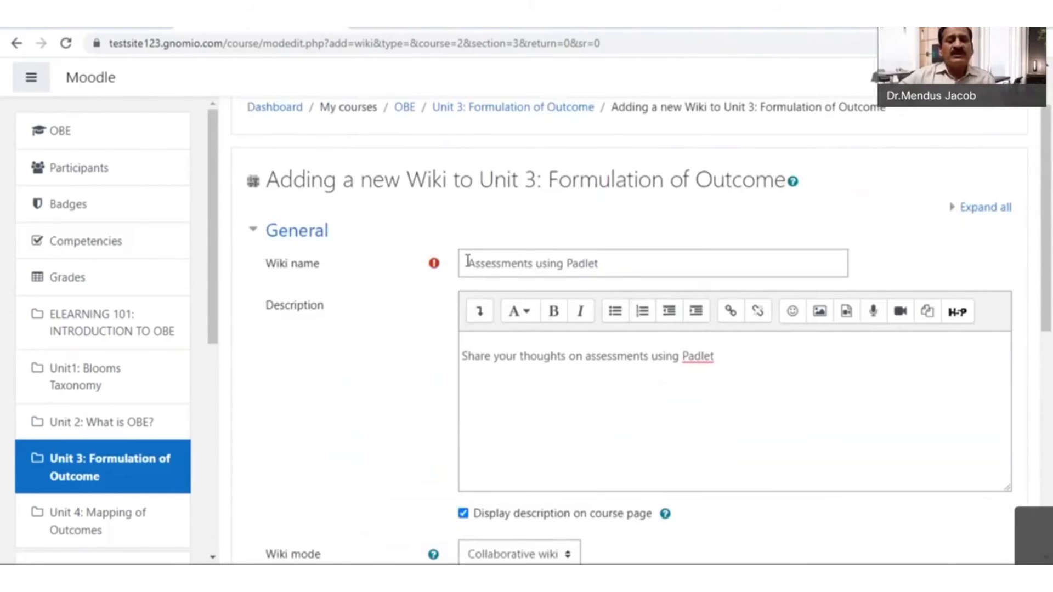
left_click_drag(468, 264, 608, 266)
key("ctrl+c")
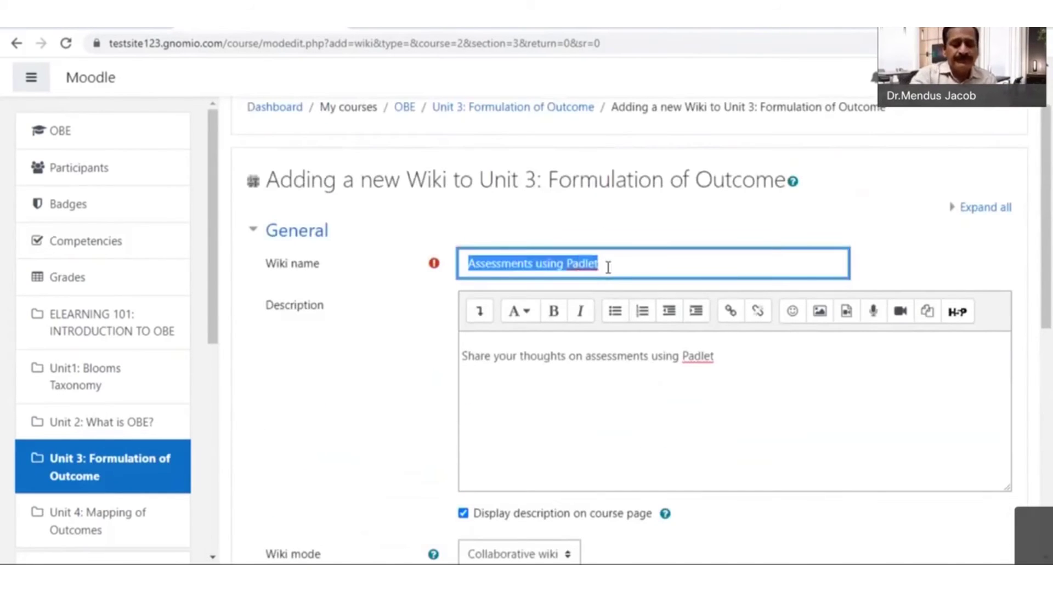
scroll(615, 343, "down", 4)
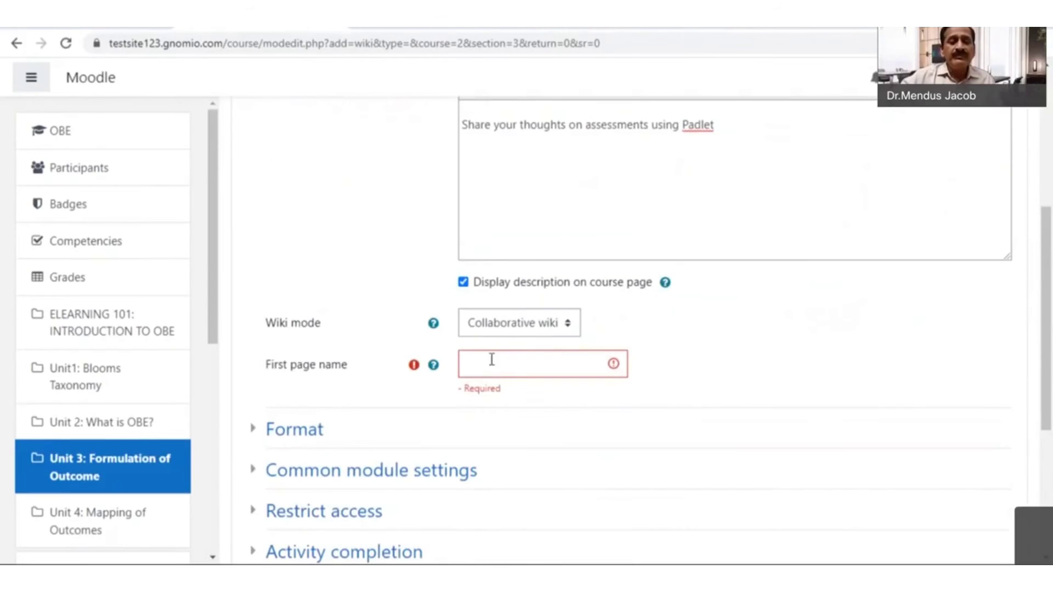
left_click(487, 368)
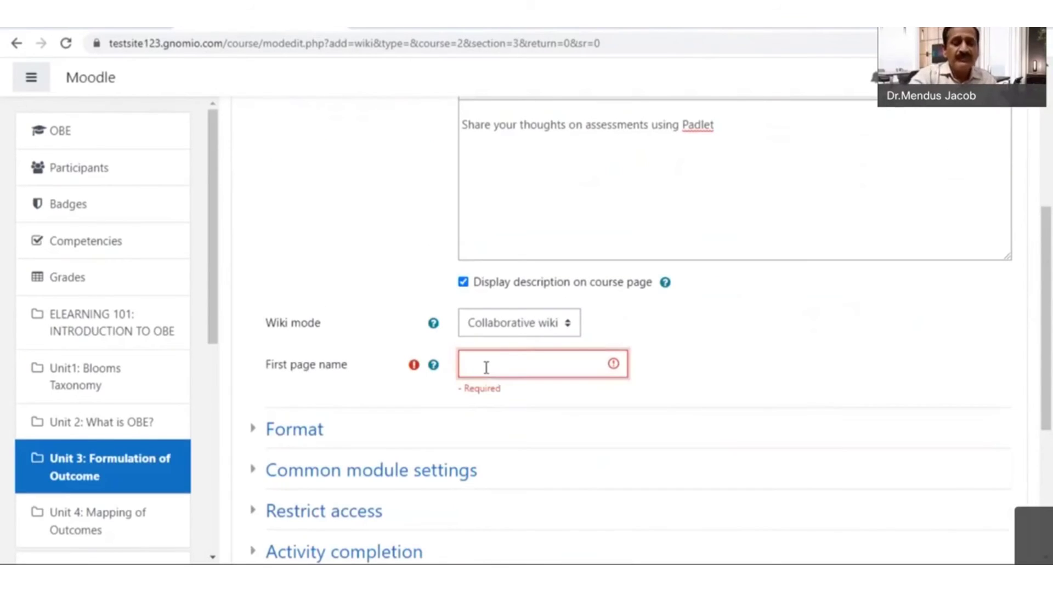
key("ctrl+v")
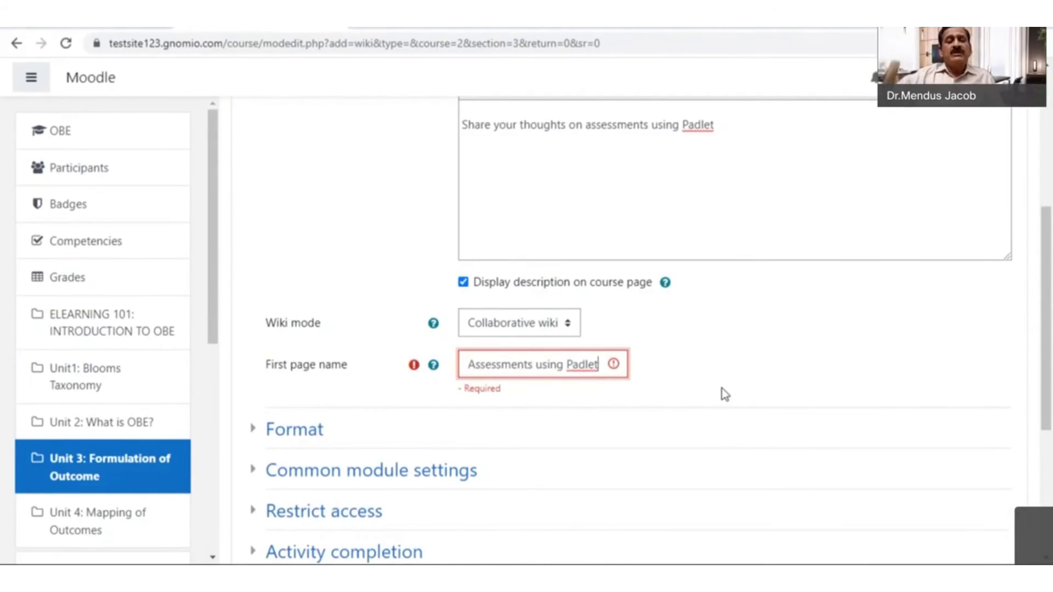
scroll(721, 395, "down", 1)
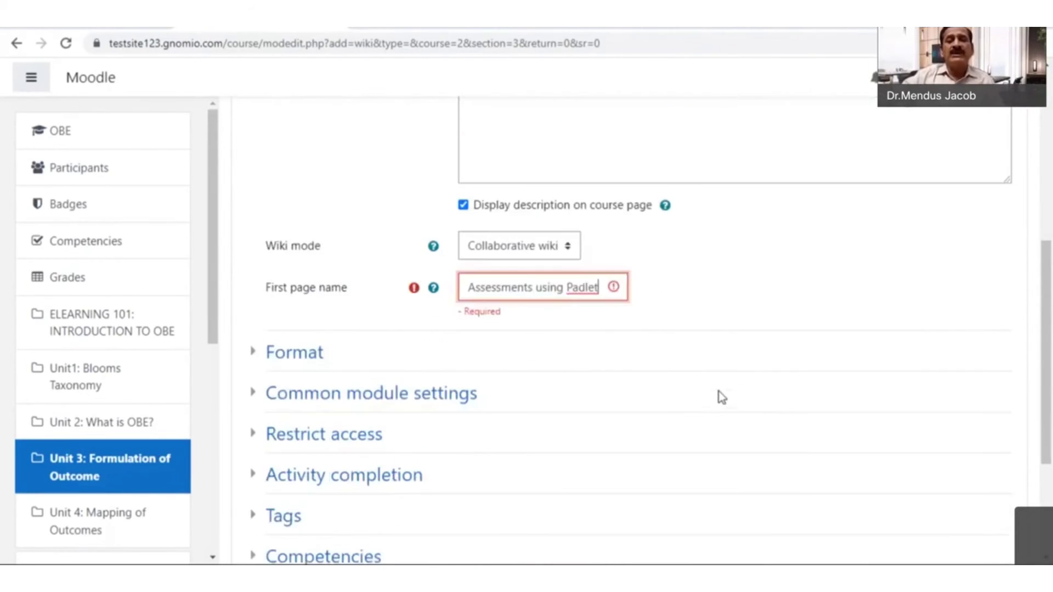
- Expand the wiki's Format and Common module settings sections and examine their options
left_click(761, 332)
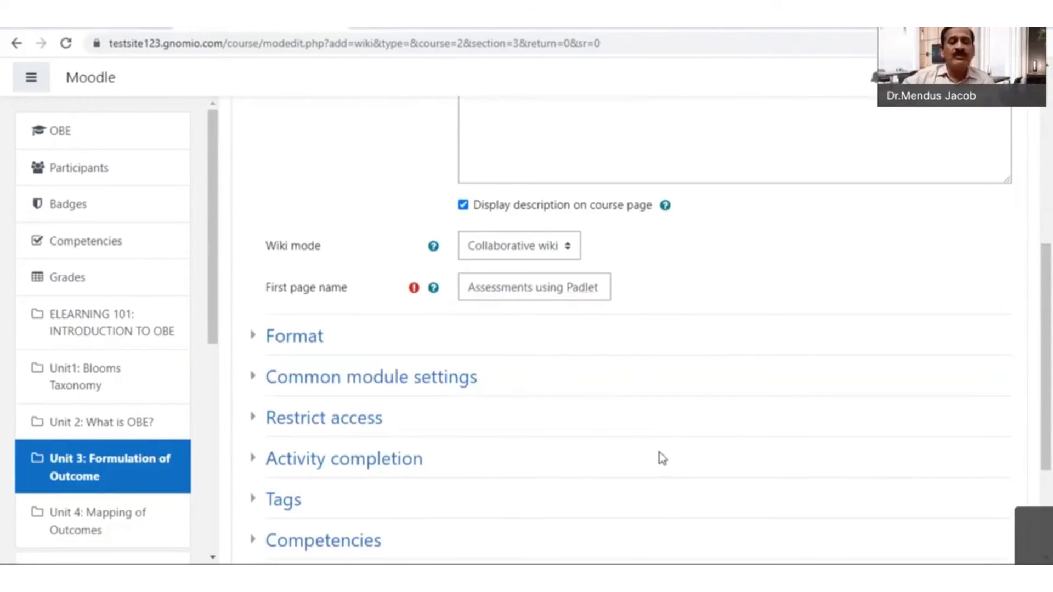
scroll(662, 455, "down", 1)
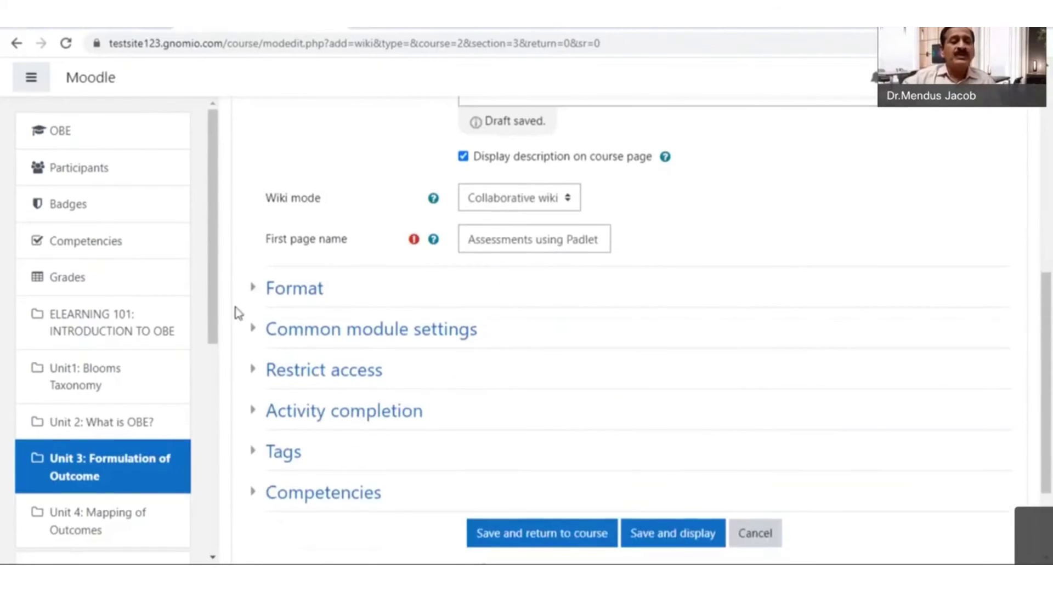
left_click(274, 287)
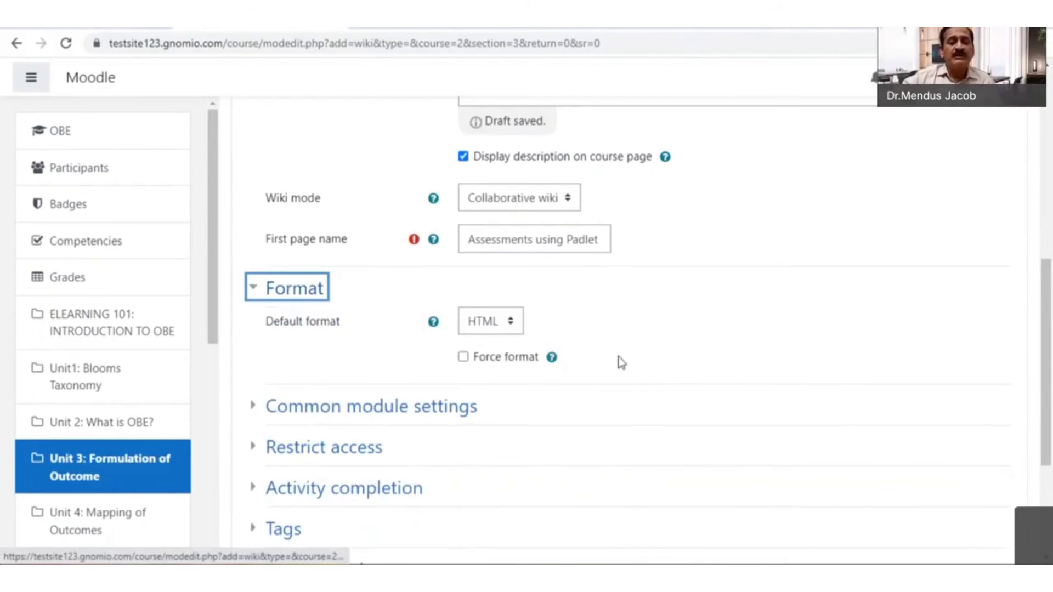
scroll(682, 394, "down", 3)
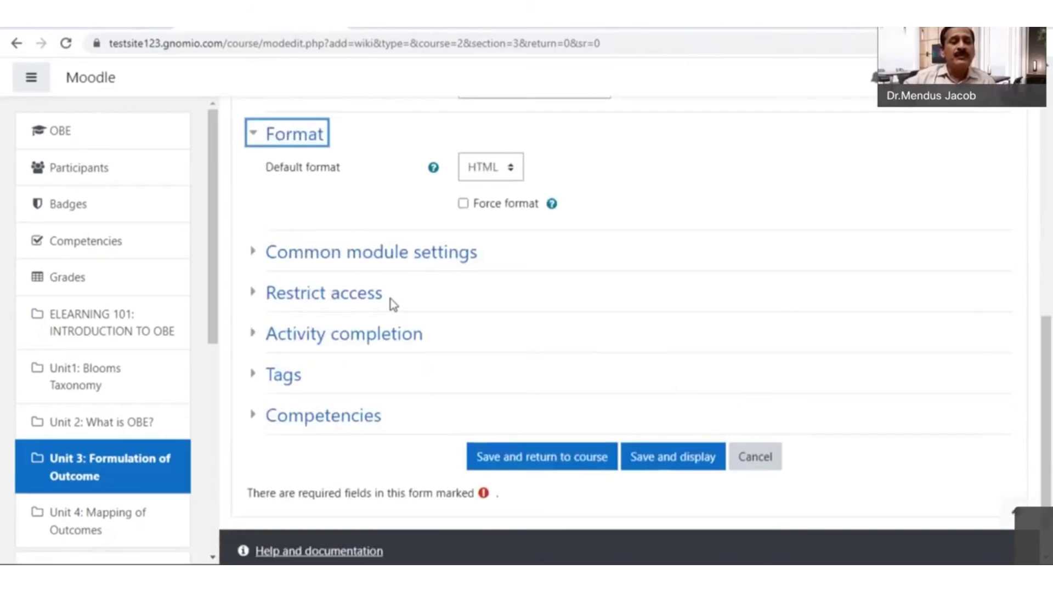
left_click(391, 255)
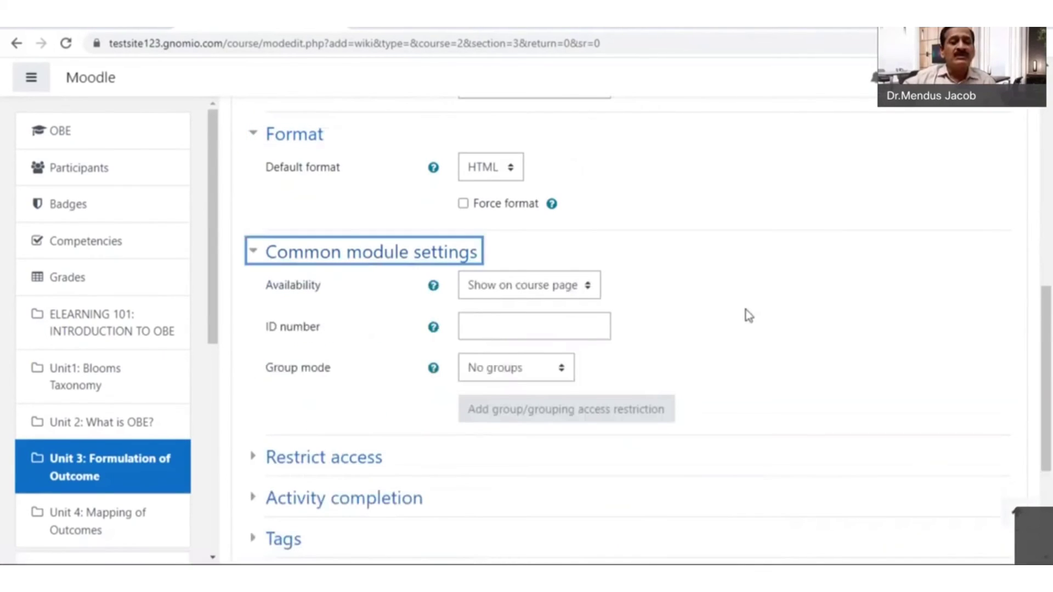
scroll(745, 314, "down", 4)
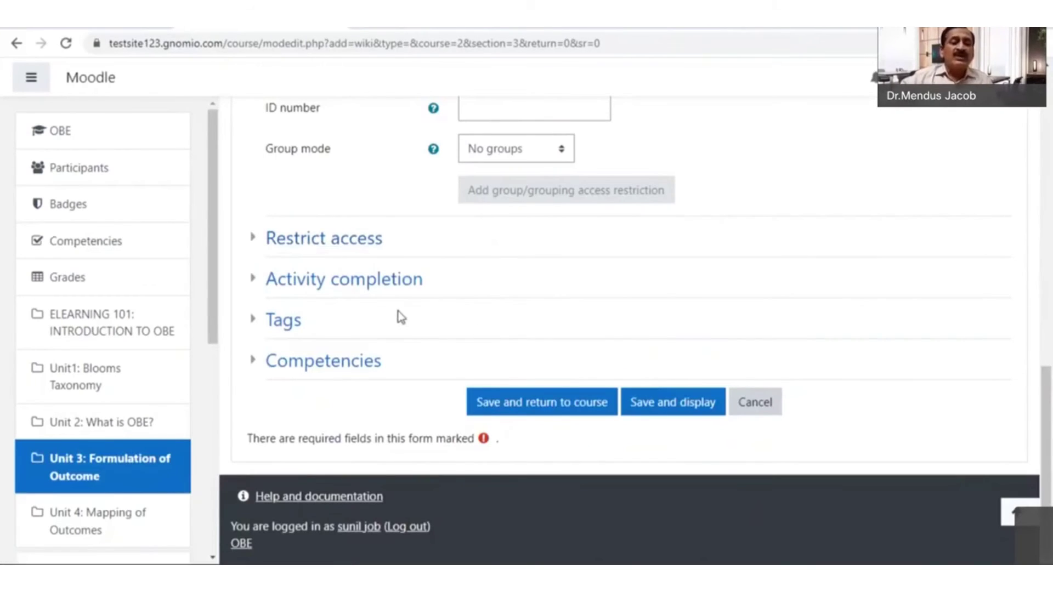
- Set the wiki's completion tracking to "Show activity as complete when conditions are met"
left_click(352, 281)
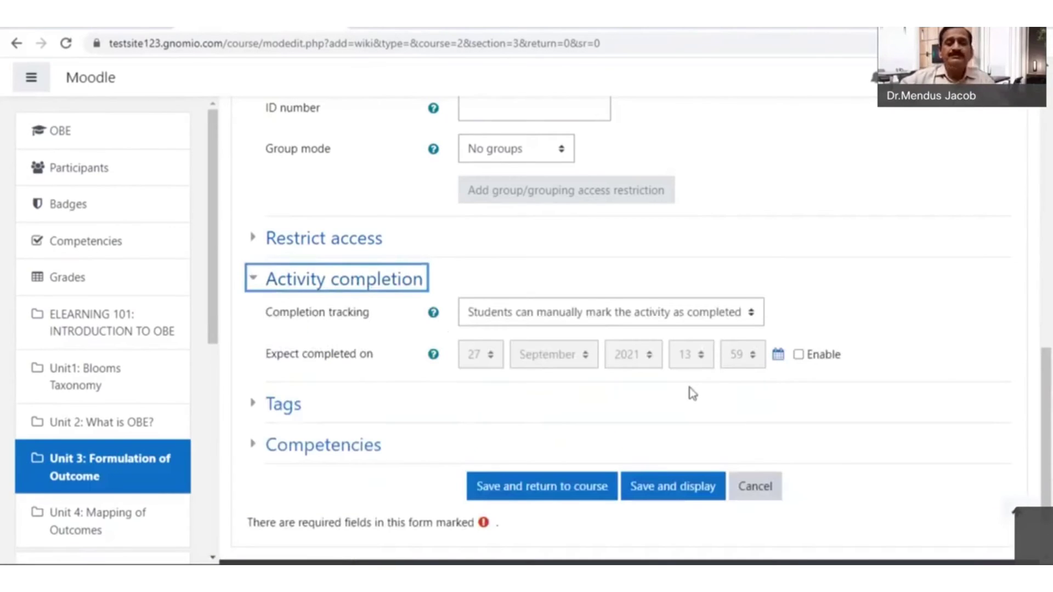
left_click(753, 327)
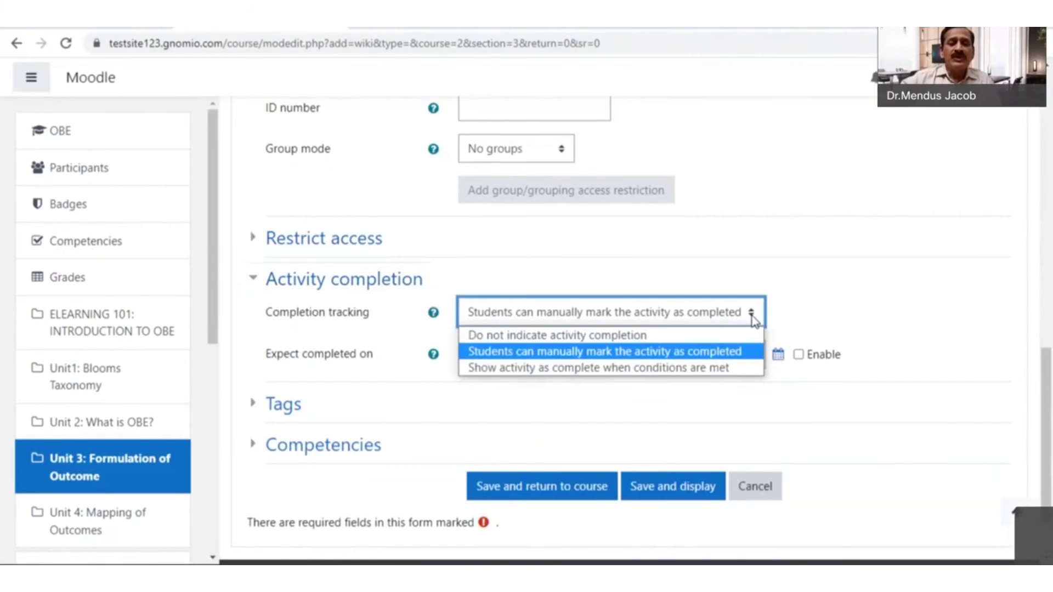
left_click(690, 368)
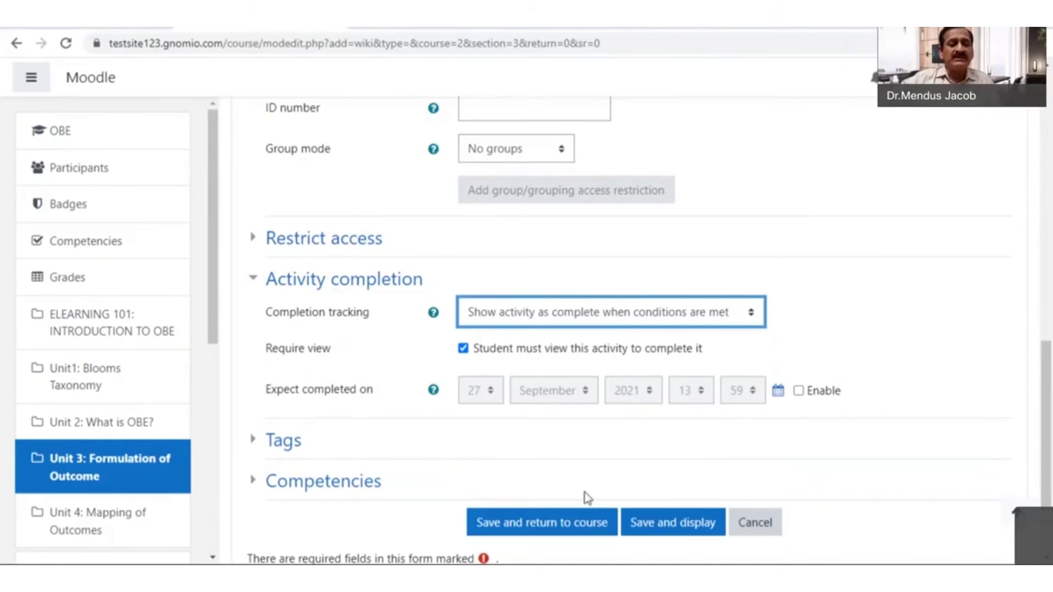
- Enable the wiki's expected completion date and set it to 30 September 2021
scroll(529, 448, "down", 2)
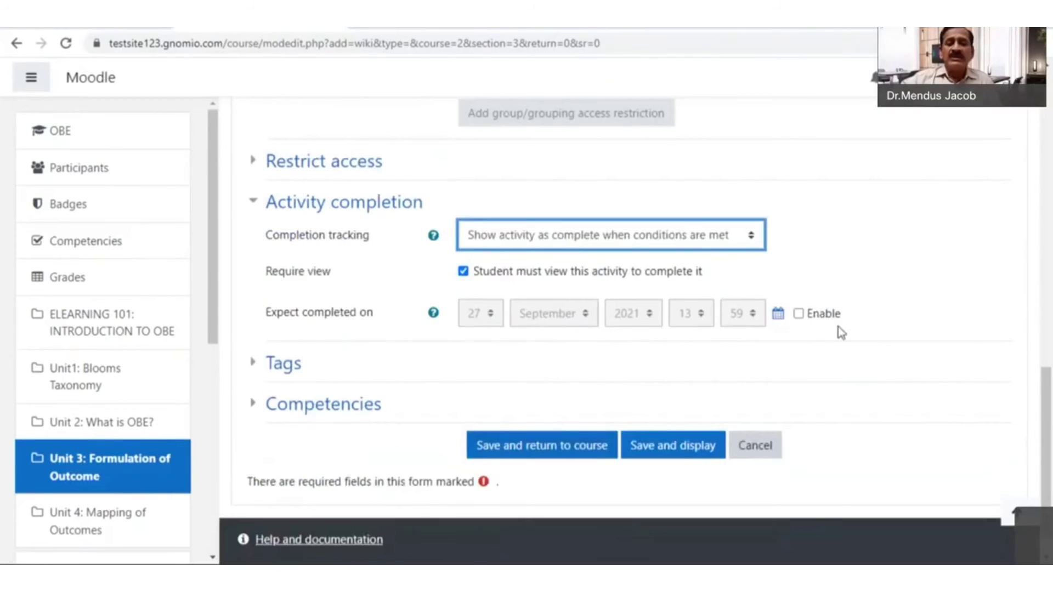
left_click(799, 315)
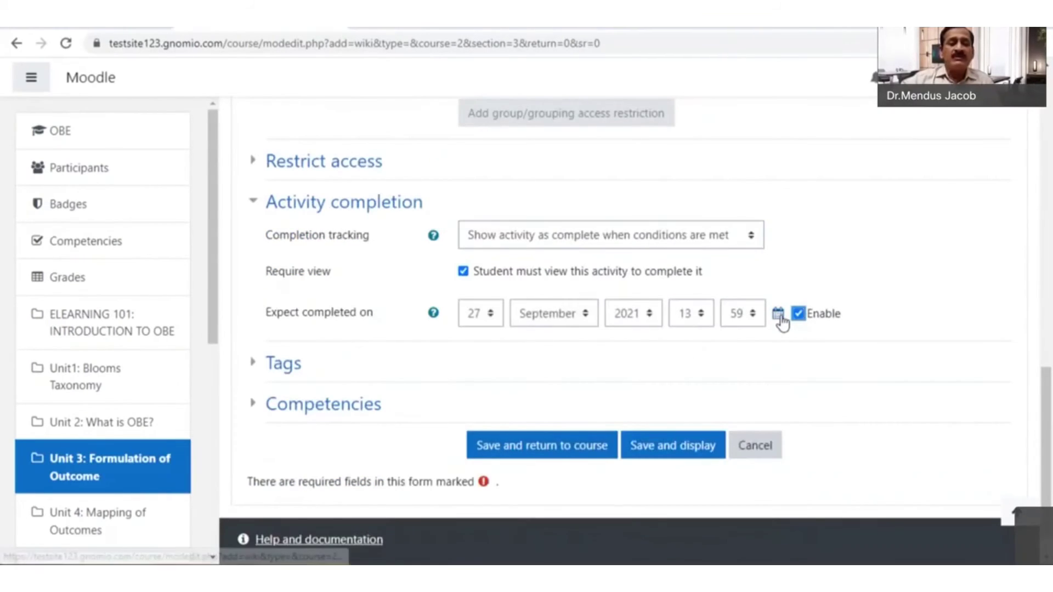
left_click(779, 315)
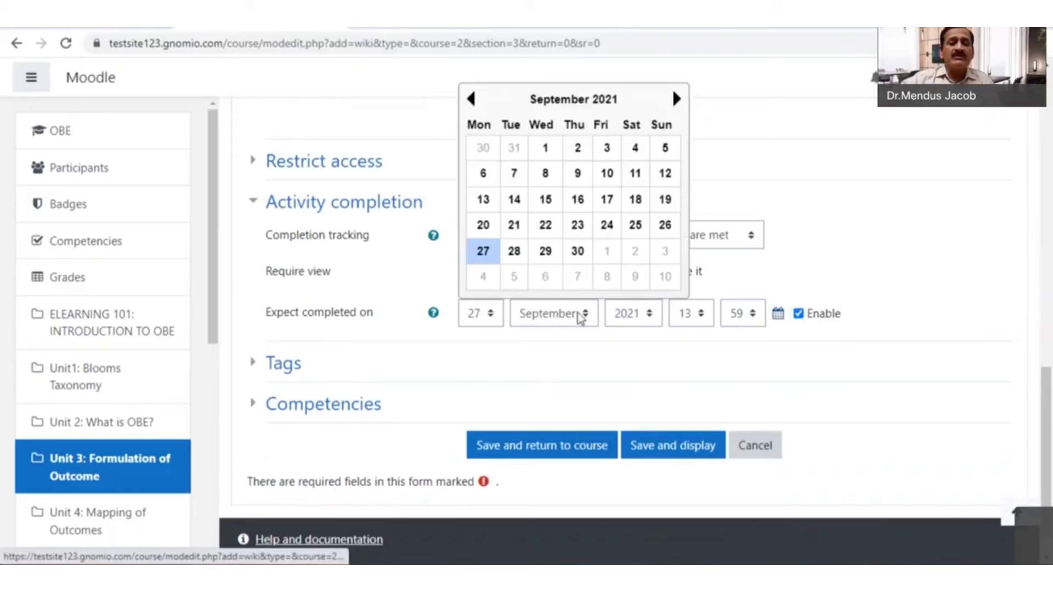
left_click(578, 252)
scroll(729, 378, "down", 1)
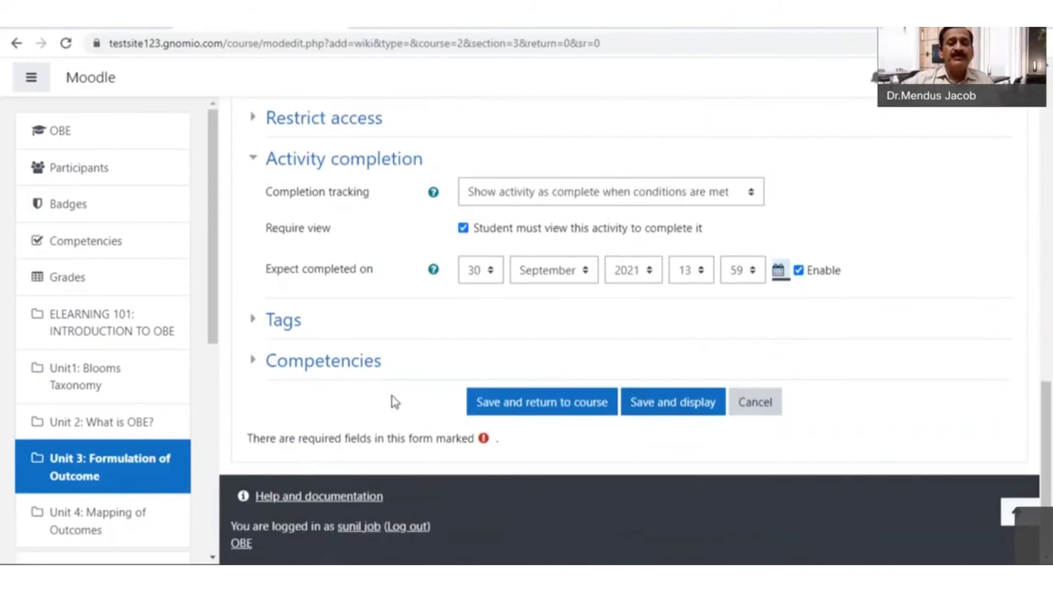
- Review the wiki's name, description, mode, first page name, format, group mode and activity completion settings
scroll(699, 359, "up", 10)
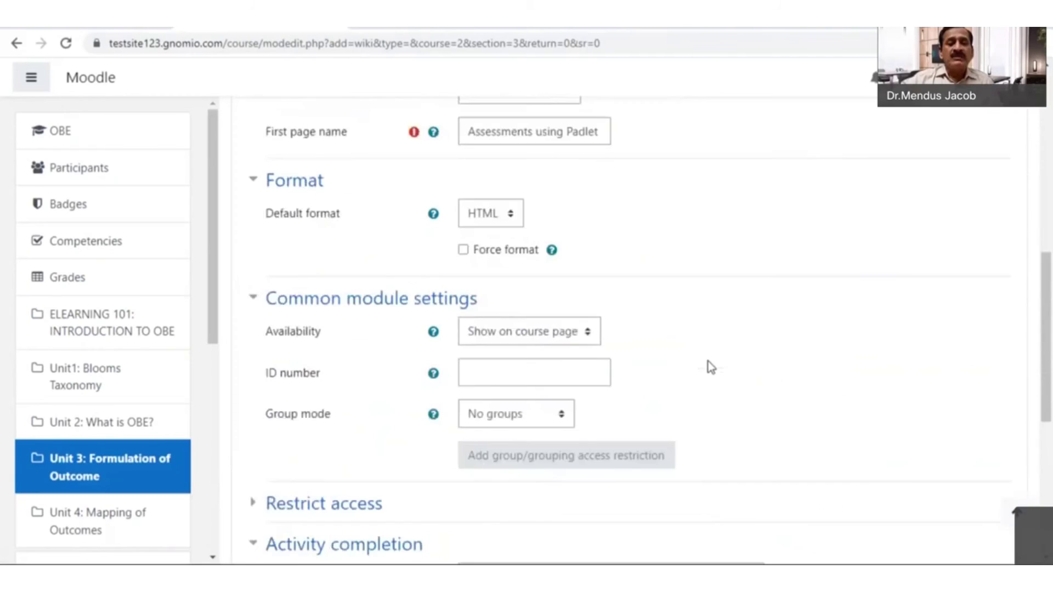
scroll(708, 361, "up", 6)
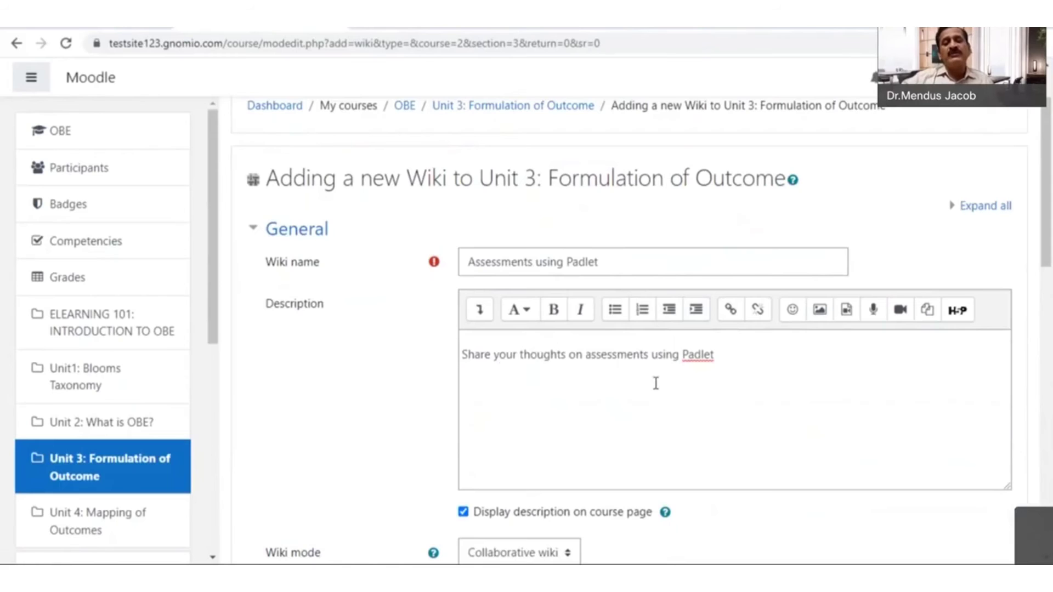
scroll(691, 378, "down", 1)
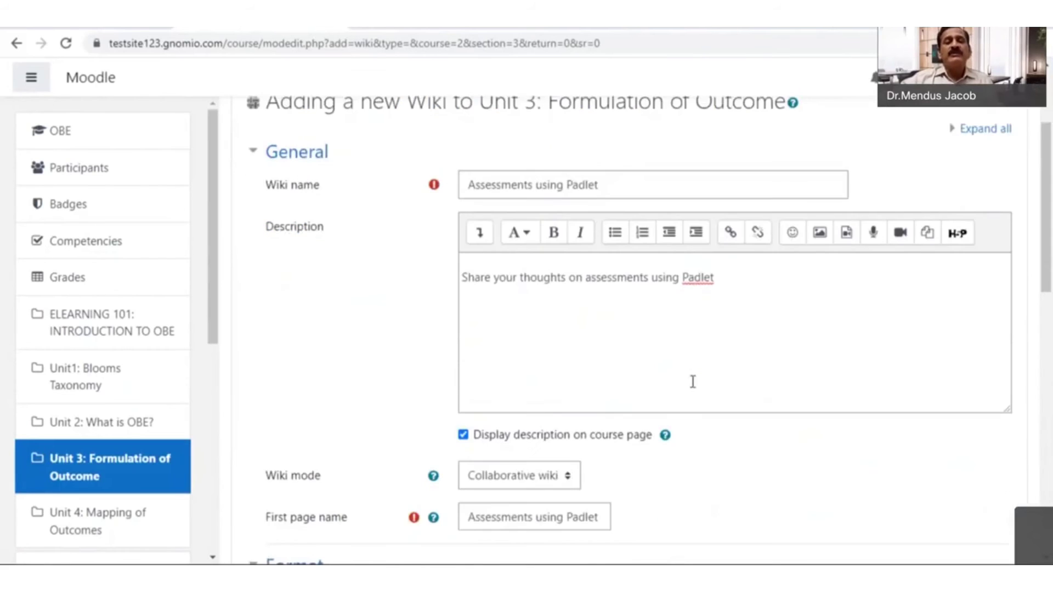
scroll(699, 356, "down", 1)
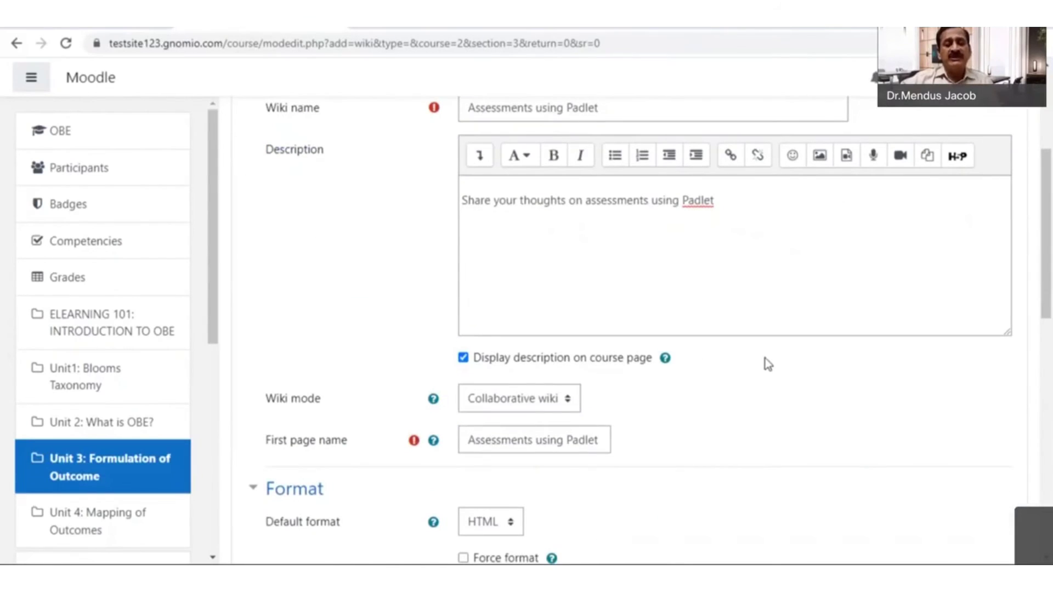
scroll(622, 240, "down", 3)
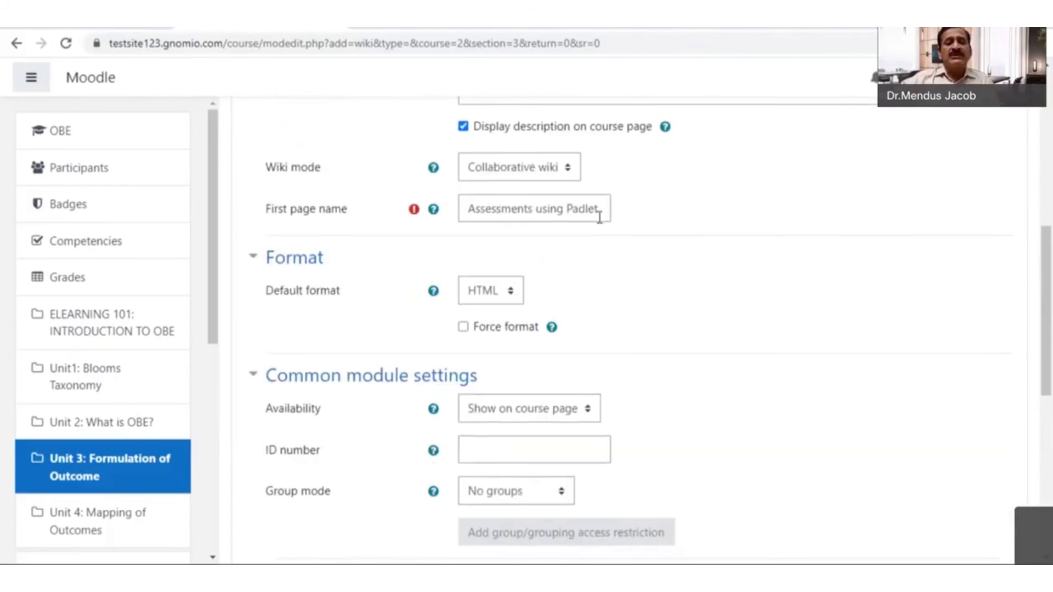
scroll(466, 275, "down", 1)
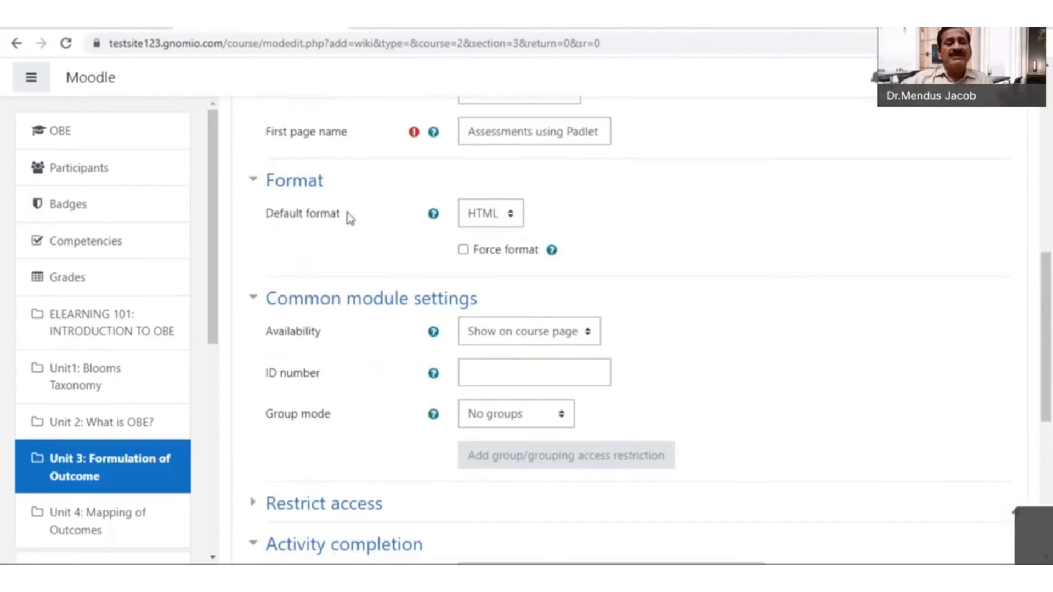
scroll(748, 321, "down", 3)
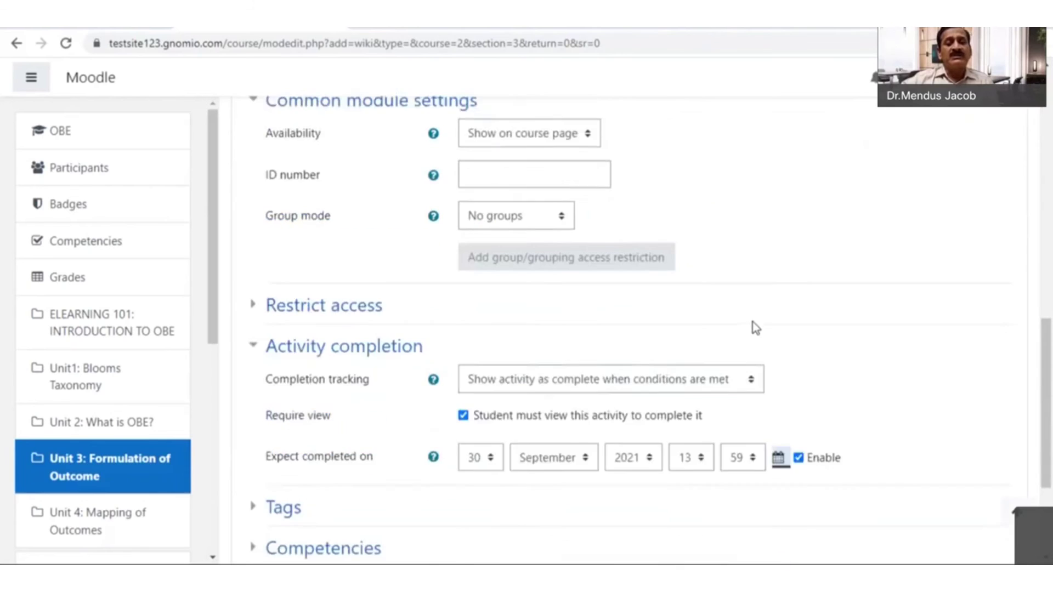
scroll(613, 236, "down", 1)
scroll(594, 222, "up", 1)
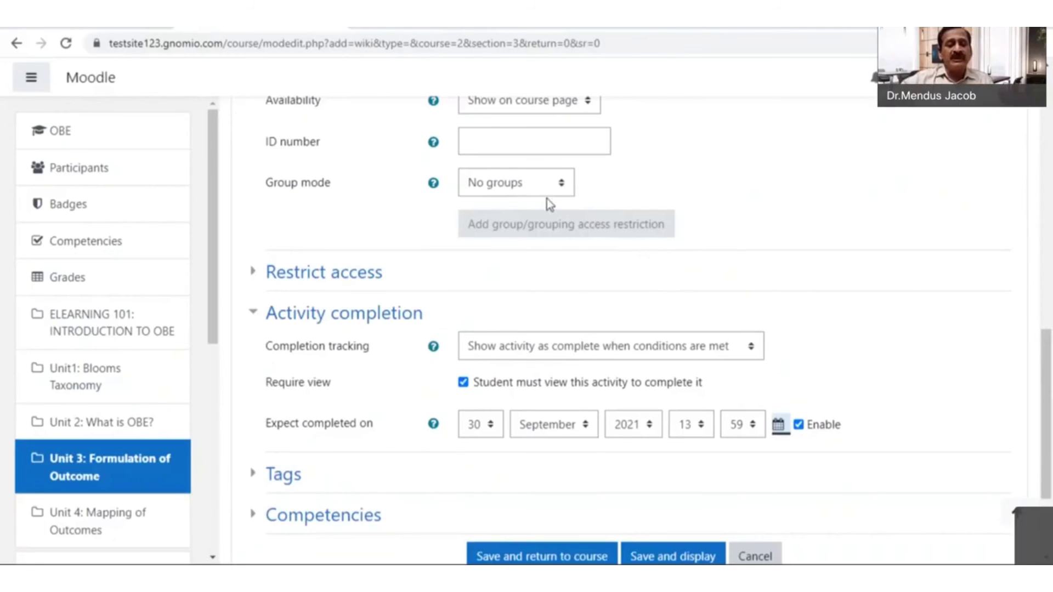
- Save the new wiki and return to the course page
scroll(766, 312, "down", 3)
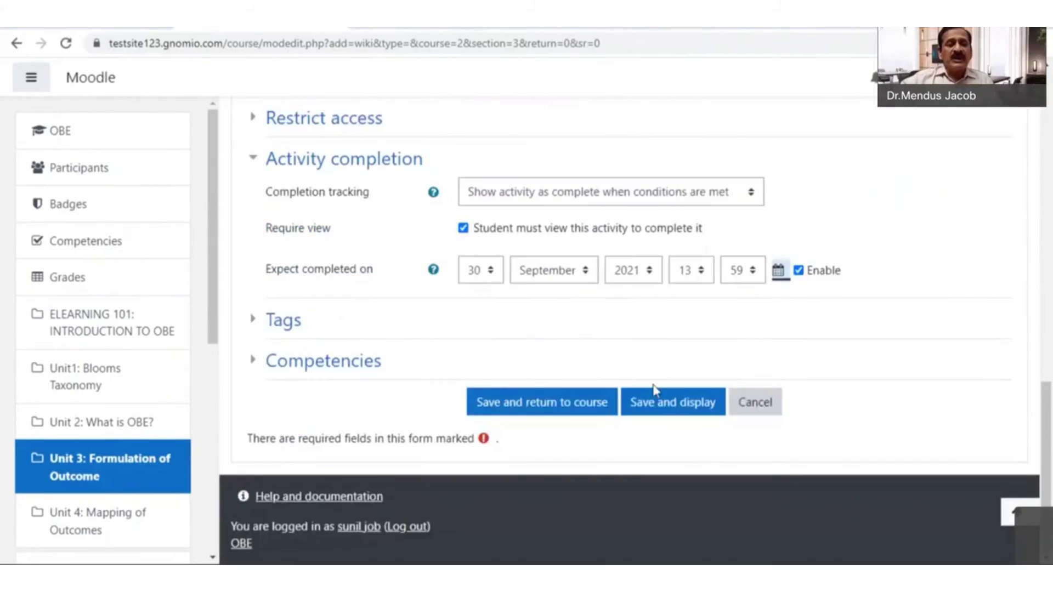
left_click(556, 408)
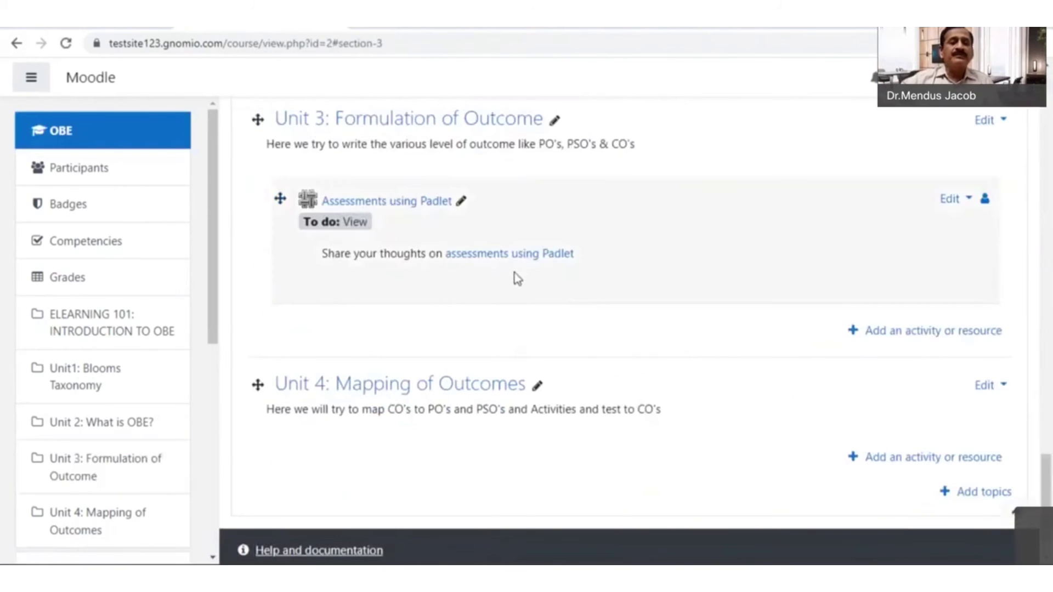
- Open the "Assessments using Padlet" wiki in Unit 3 and examine the title and format options for its new page
left_click(393, 203)
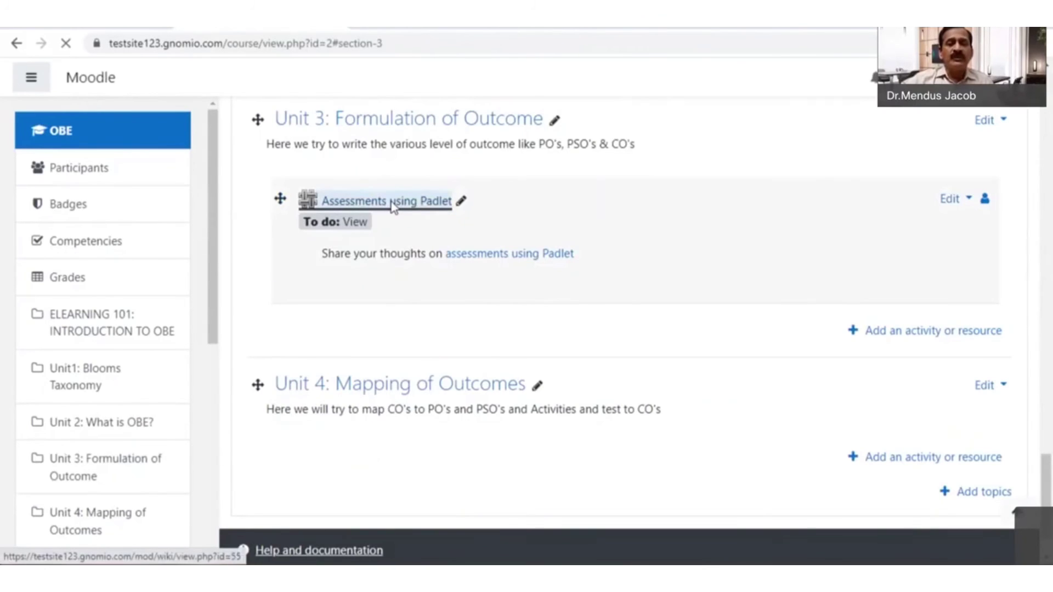
scroll(610, 332, "down", 3)
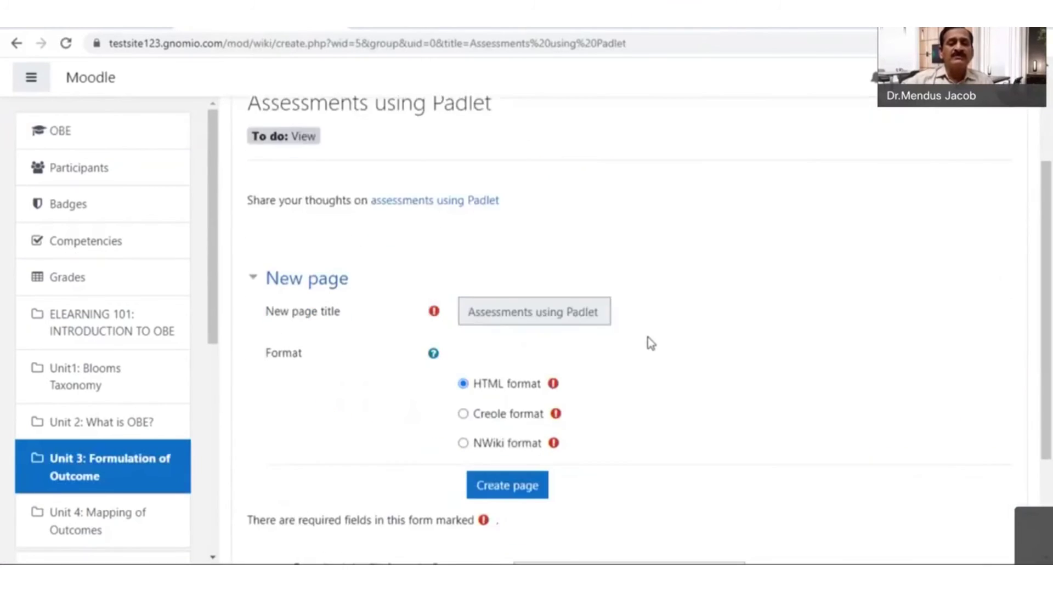
scroll(647, 337, "down", 3)
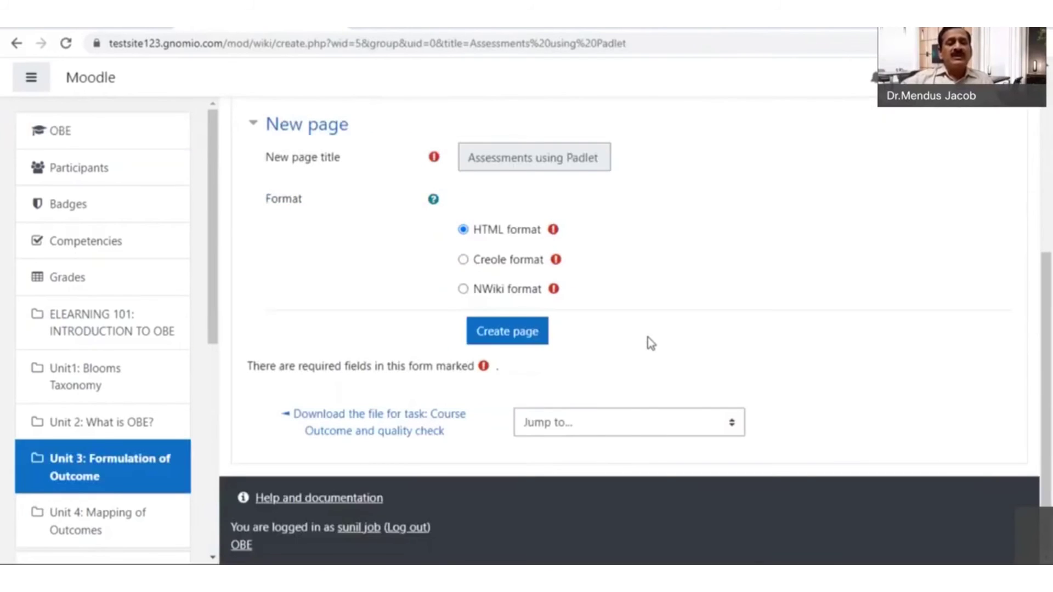
scroll(662, 313, "up", 3)
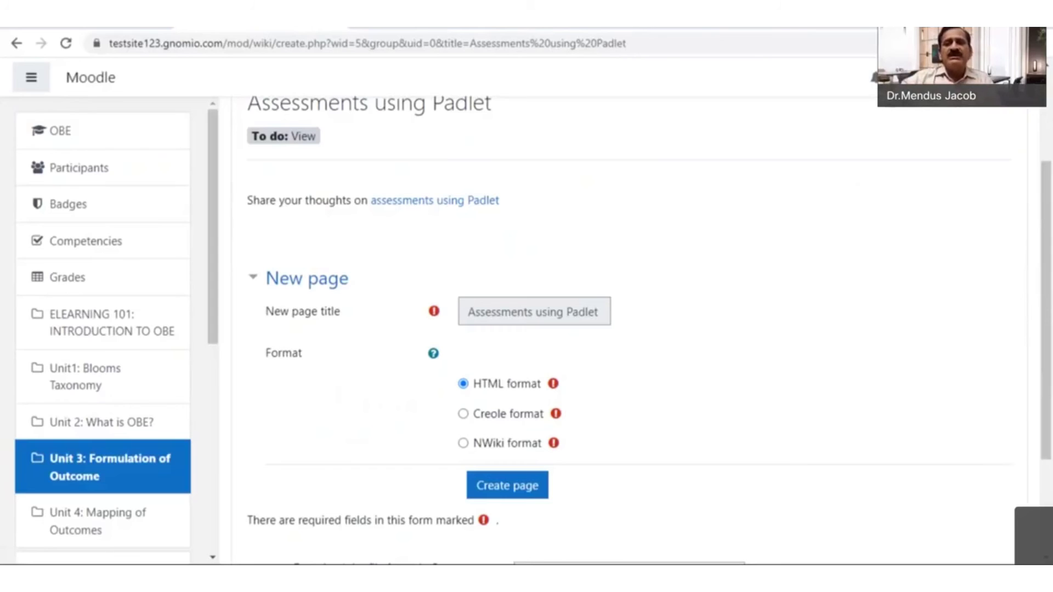
- Search the web for Wikipedia in a new browser tab and open its English edition
key("ctrl+t")
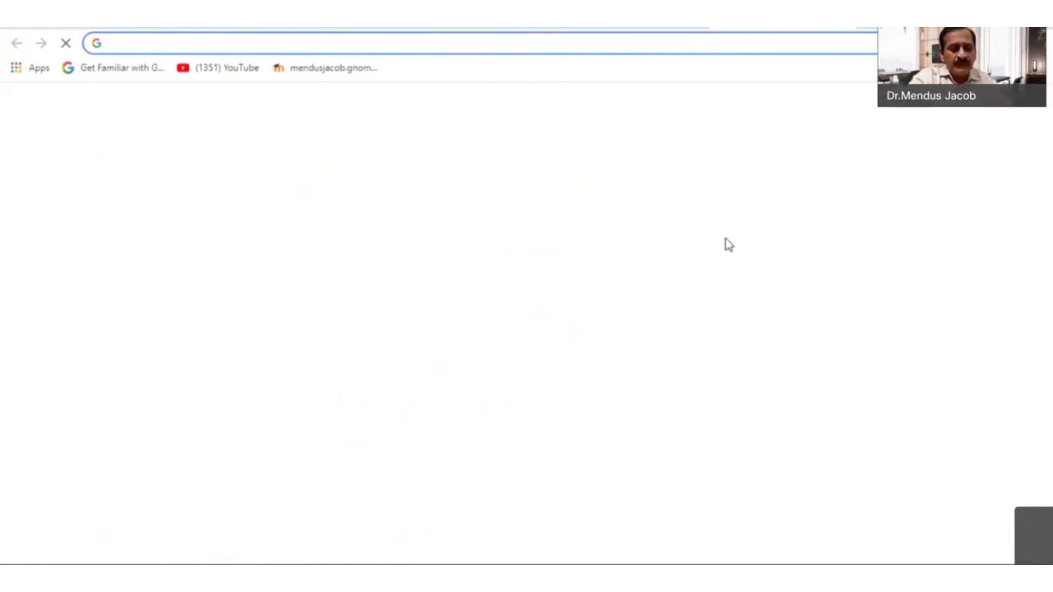
type("wiki")
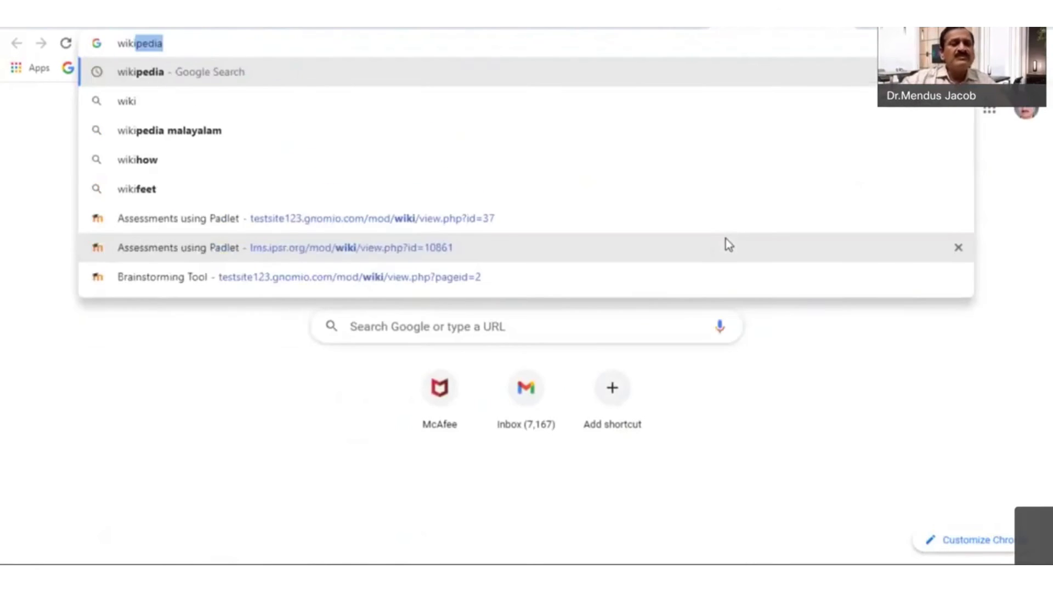
key("Return")
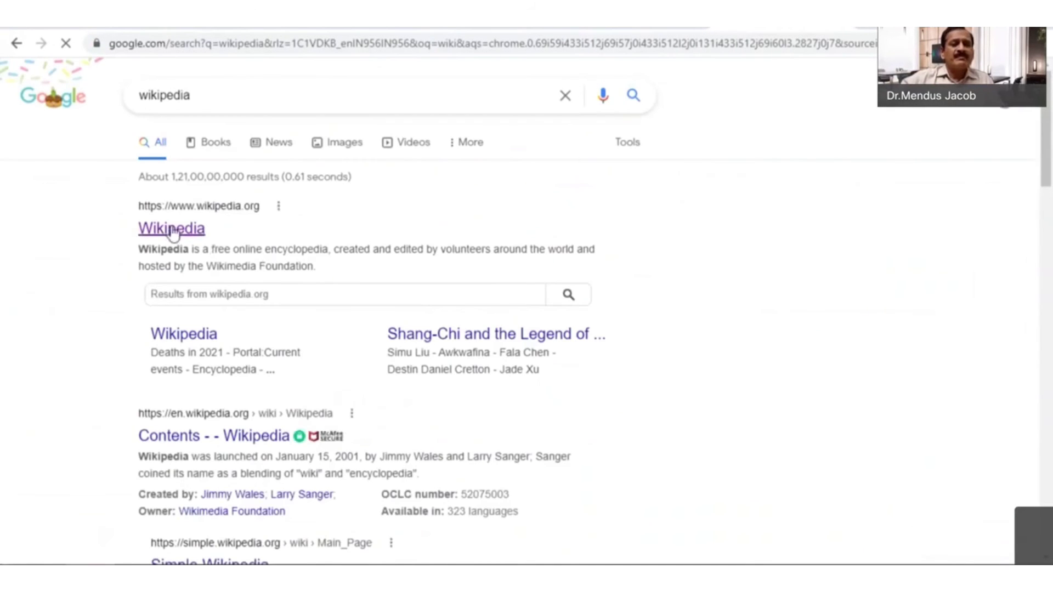
left_click(171, 230)
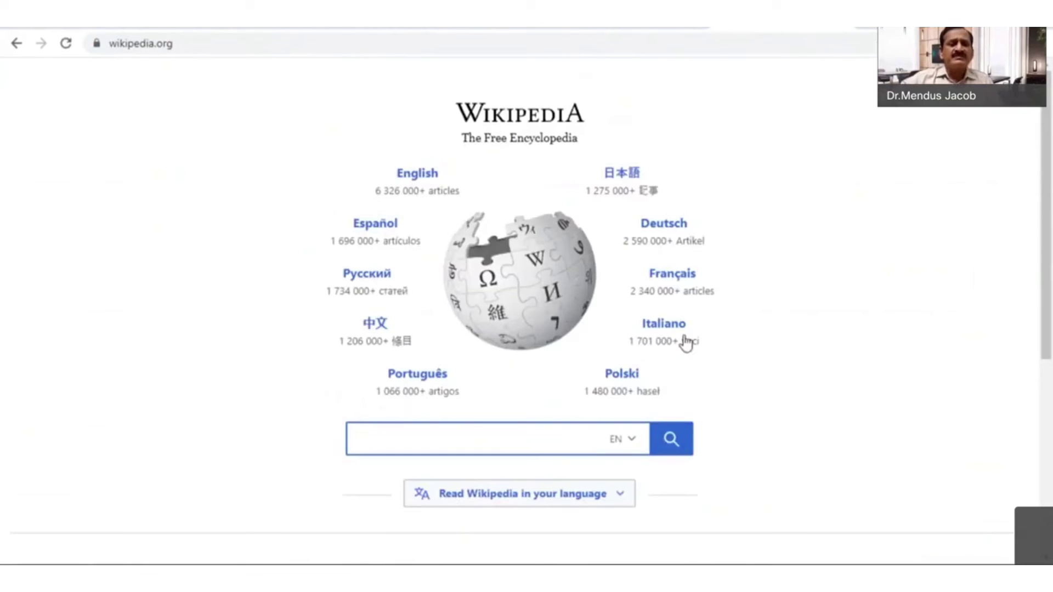
left_click(435, 187)
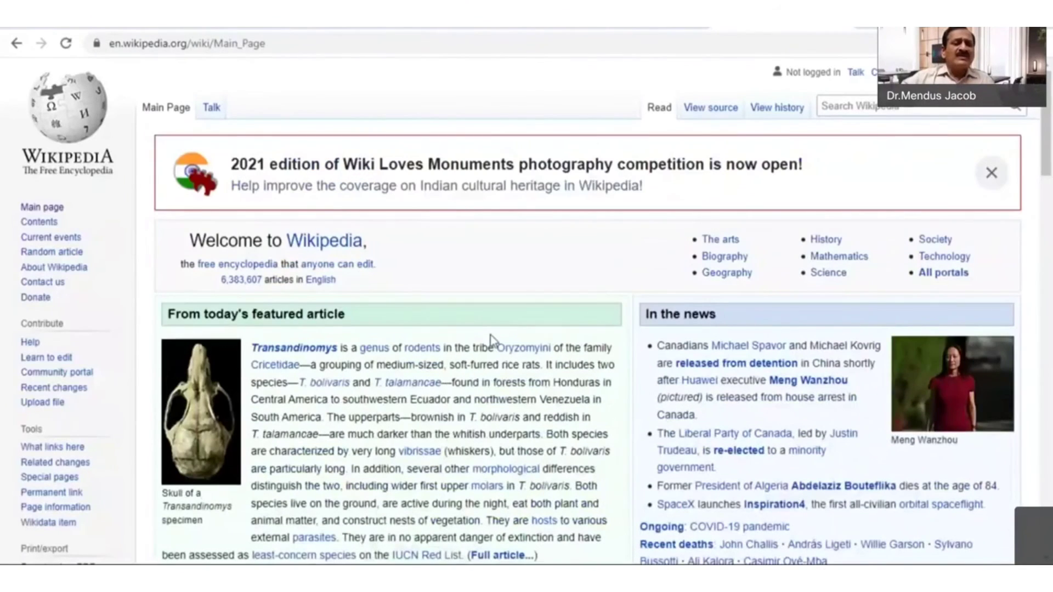
- Look through Wikipedia's main page and open today's featured article, Transandinomys
scroll(384, 267, "down", 3)
scroll(386, 268, "down", 3)
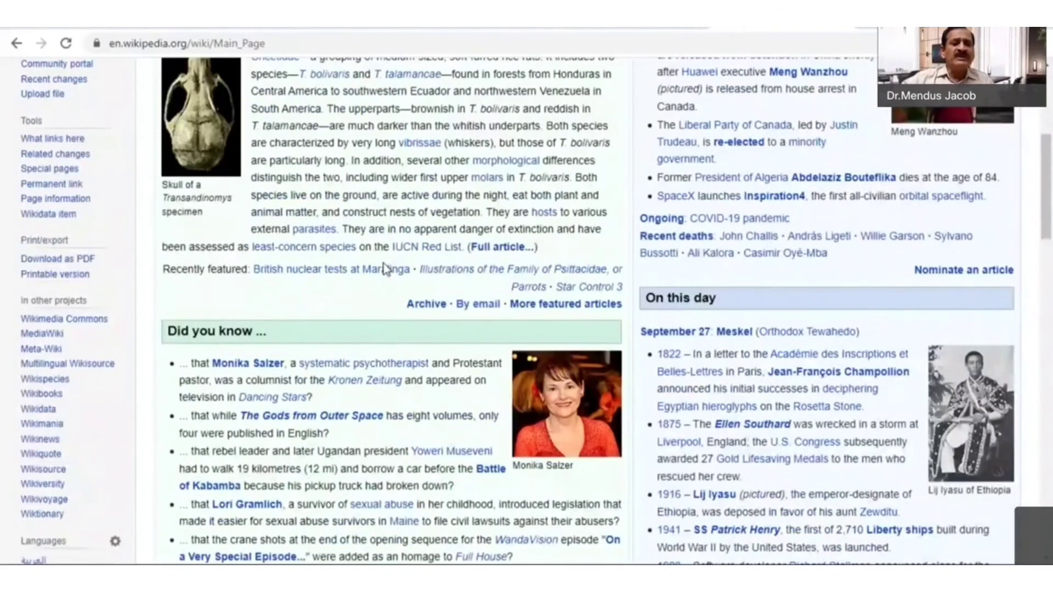
scroll(386, 268, "up", 3)
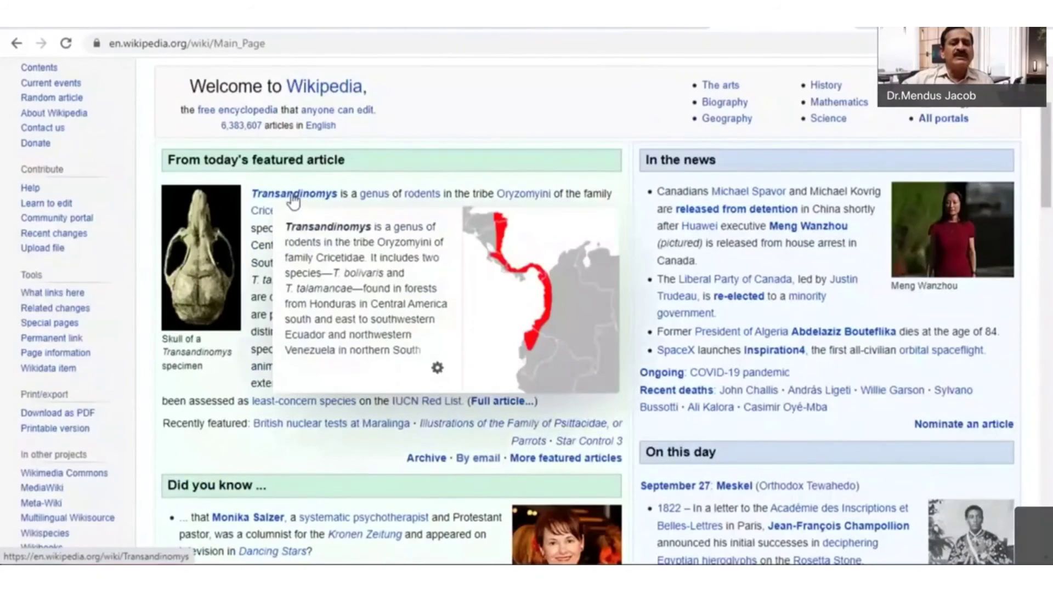
left_click(294, 199)
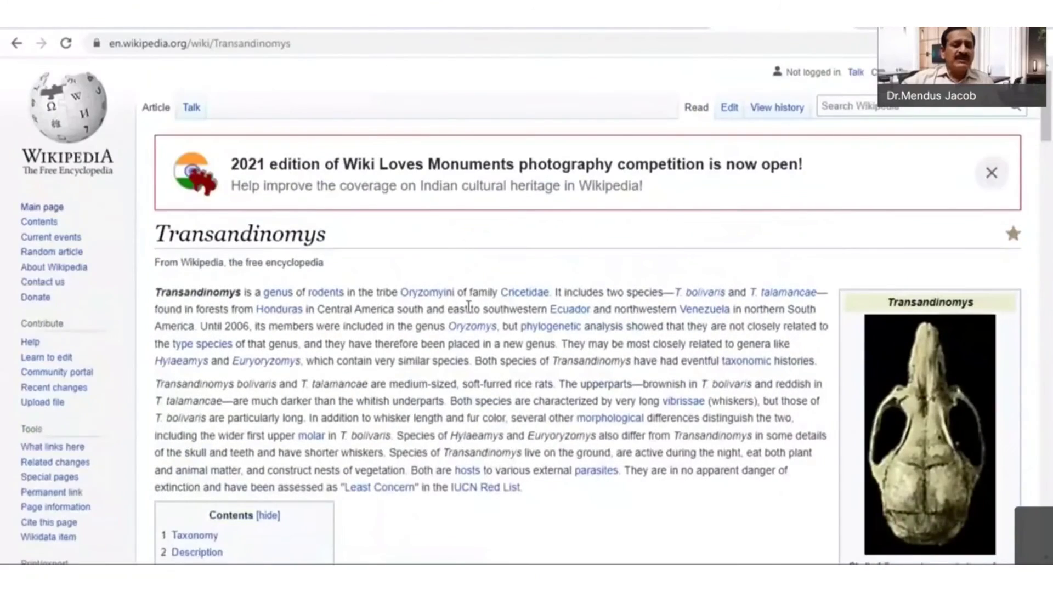
- Examine how the Transandinomys article is organised, opening the Taxonomy section from its contents list and reading through to the Description section
scroll(469, 306, "down", 3)
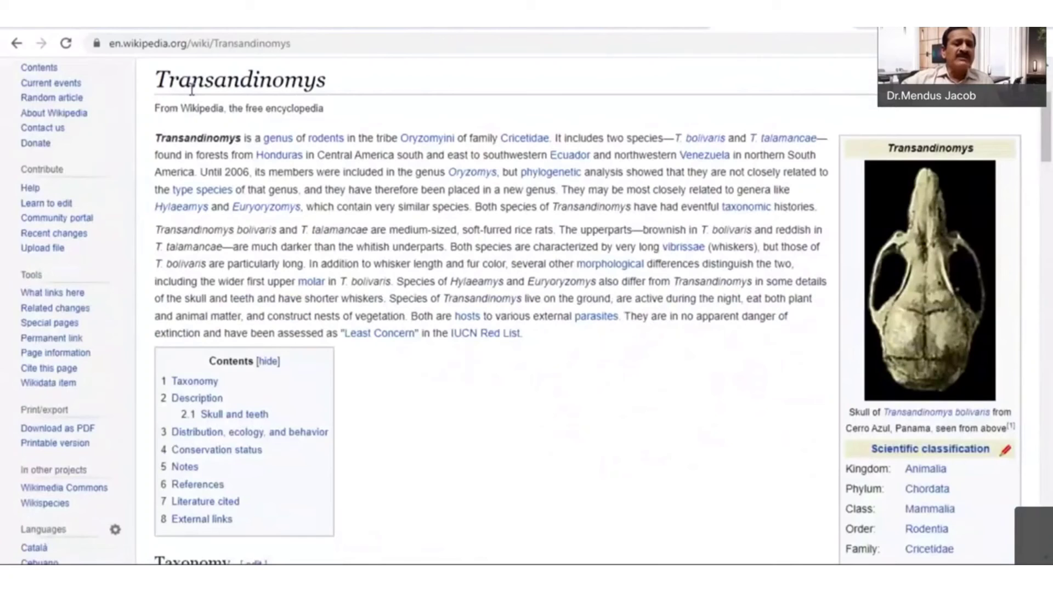
left_click(194, 380)
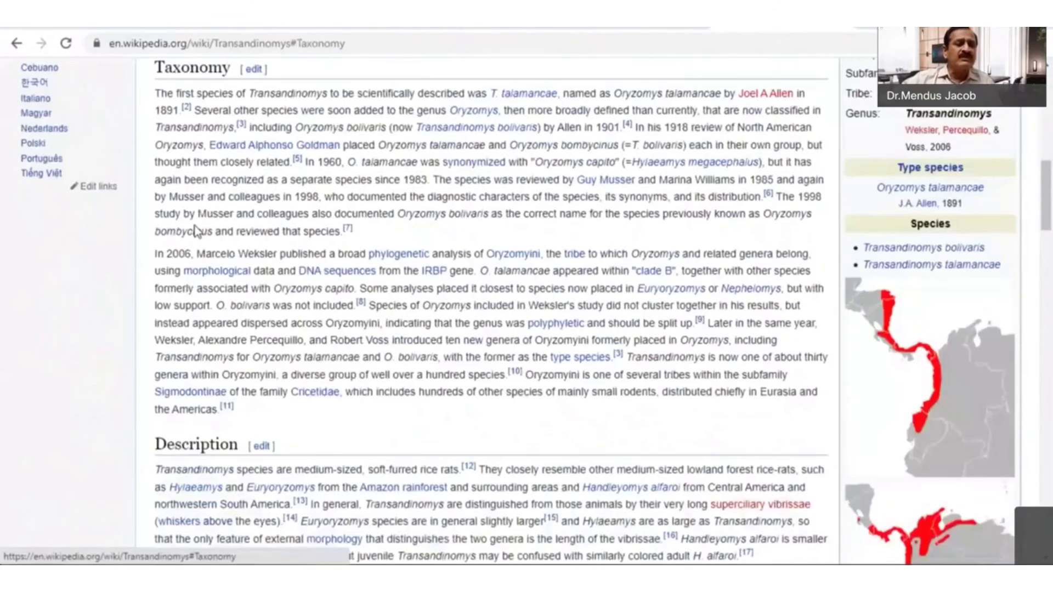
scroll(355, 304, "up", 3)
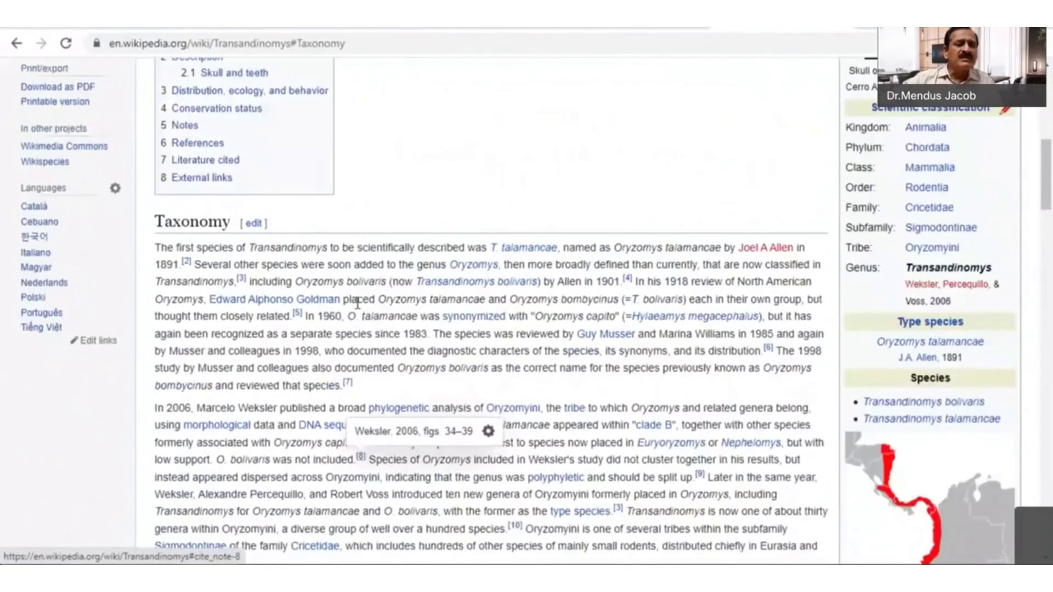
scroll(357, 303, "up", 7)
scroll(362, 305, "up", 2)
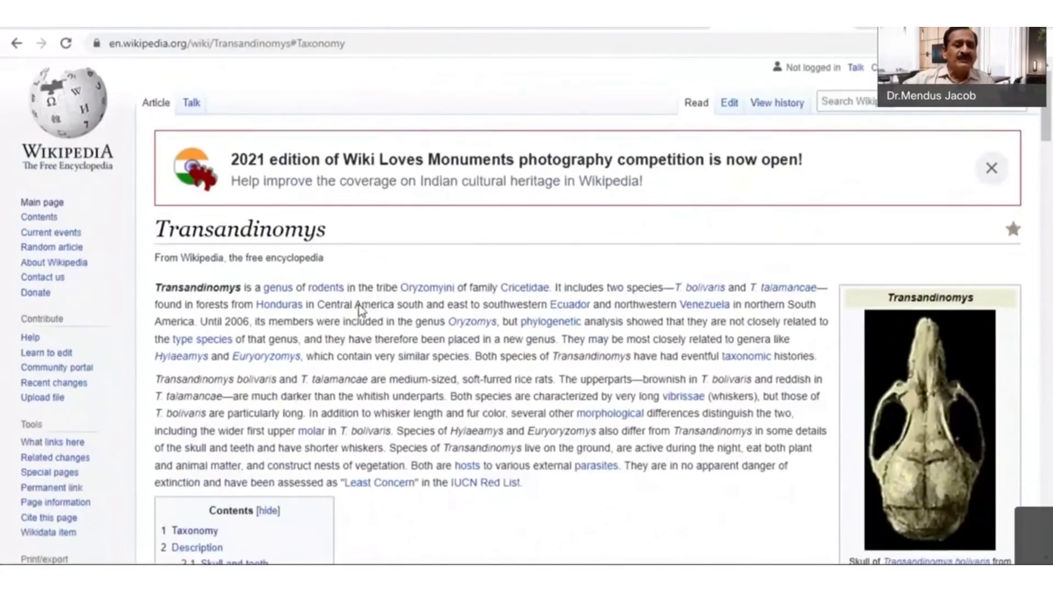
scroll(373, 324, "down", 5)
scroll(377, 329, "down", 2)
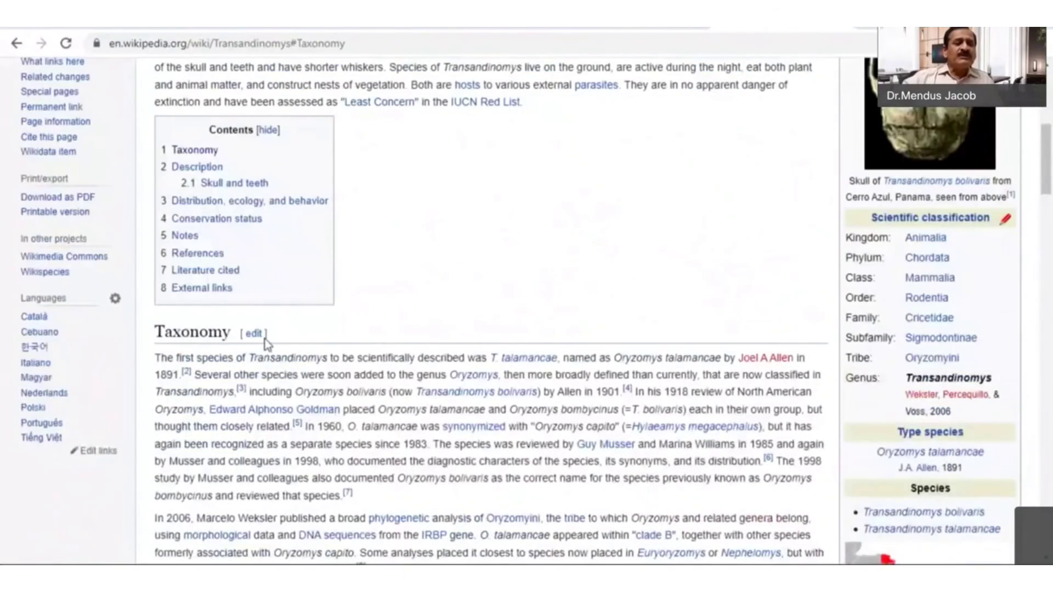
scroll(246, 291, "down", 1)
scroll(252, 296, "down", 6)
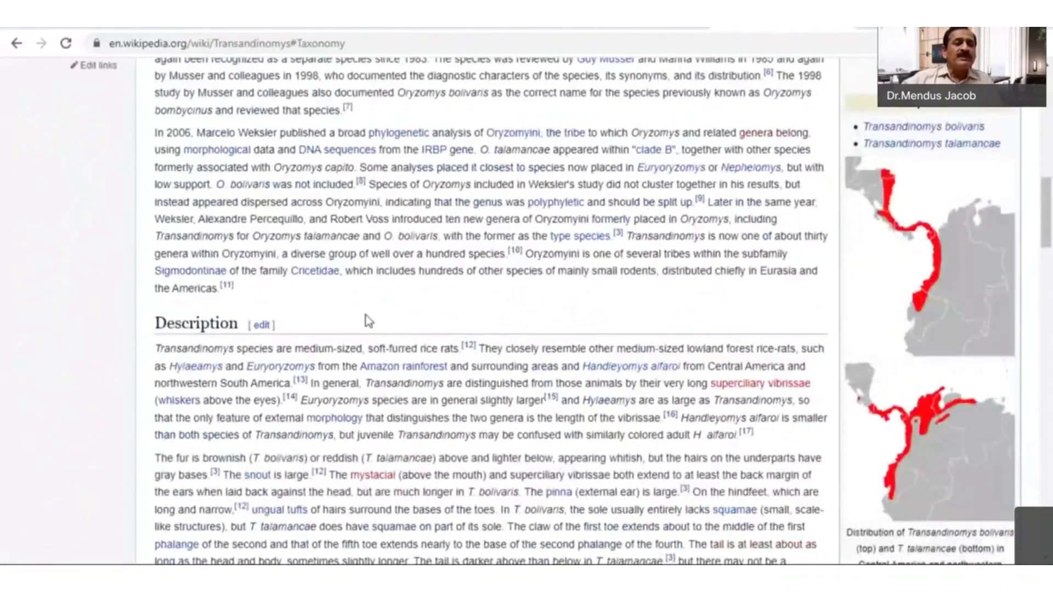
scroll(364, 320, "up", 6)
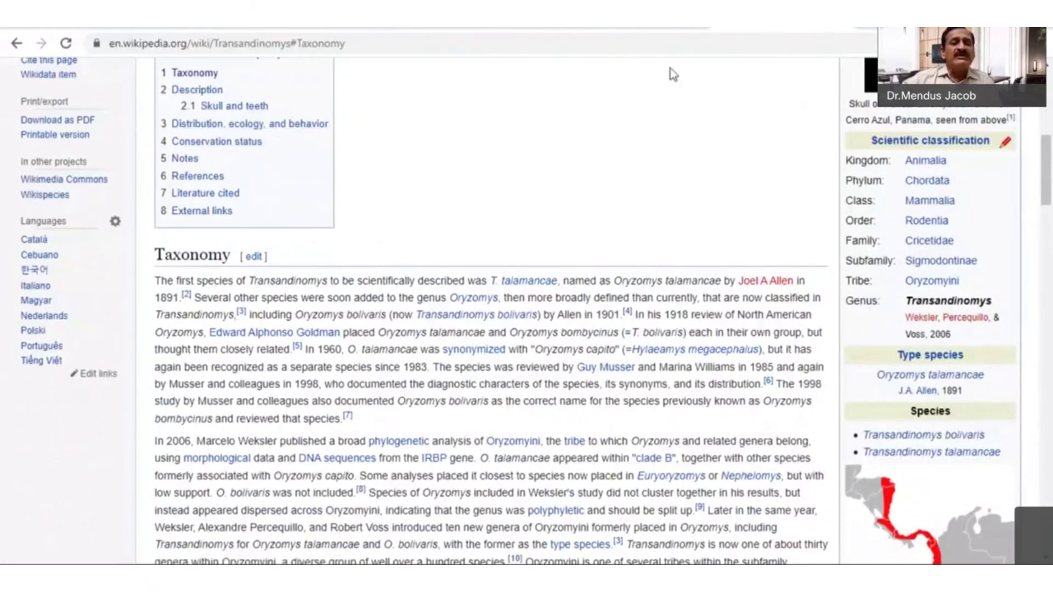
- Switch back to Moodle and create the wiki's first page, "Assessments using Padlet", in HTML format
left_click(217, 28)
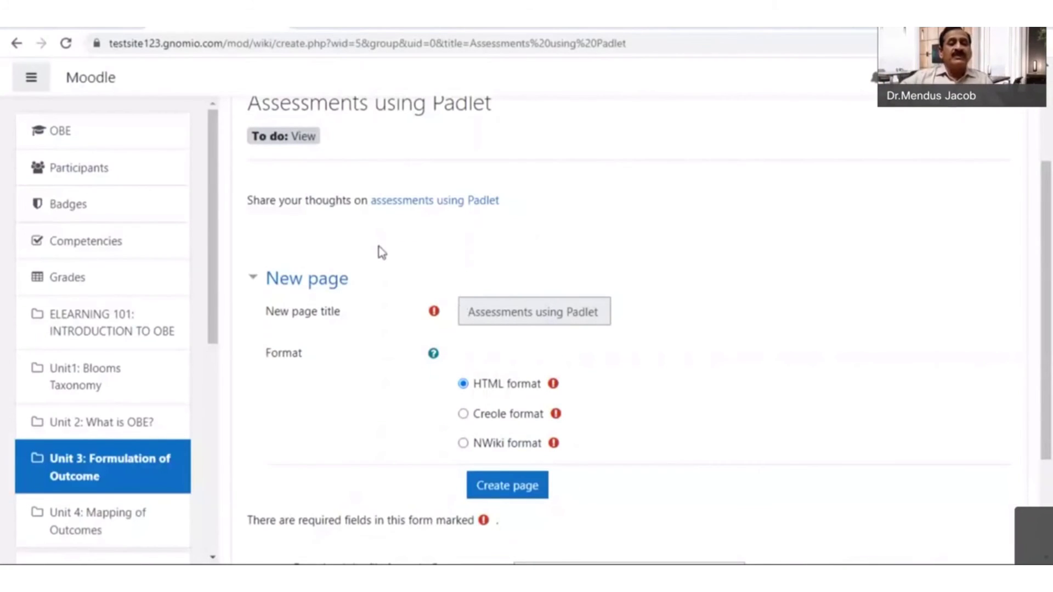
scroll(475, 366, "down", 3)
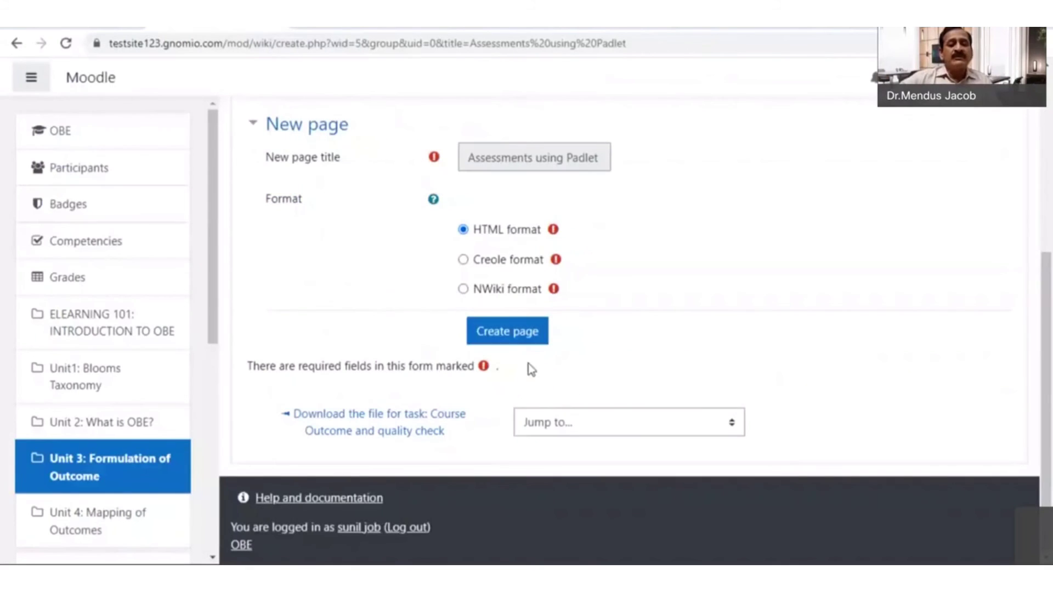
left_click(520, 337)
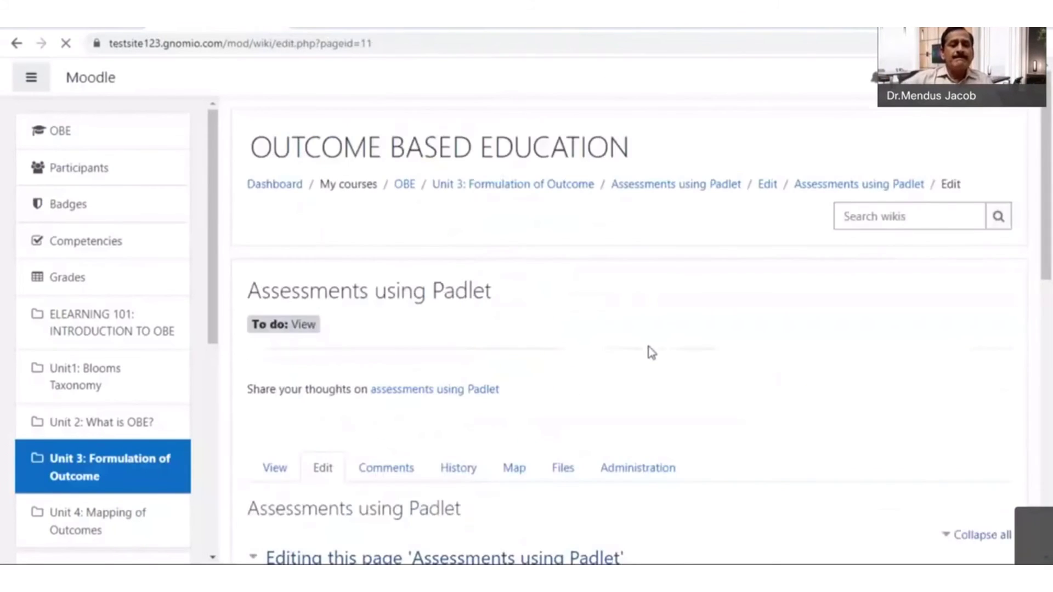
scroll(649, 351, "down", 4)
scroll(649, 351, "down", 3)
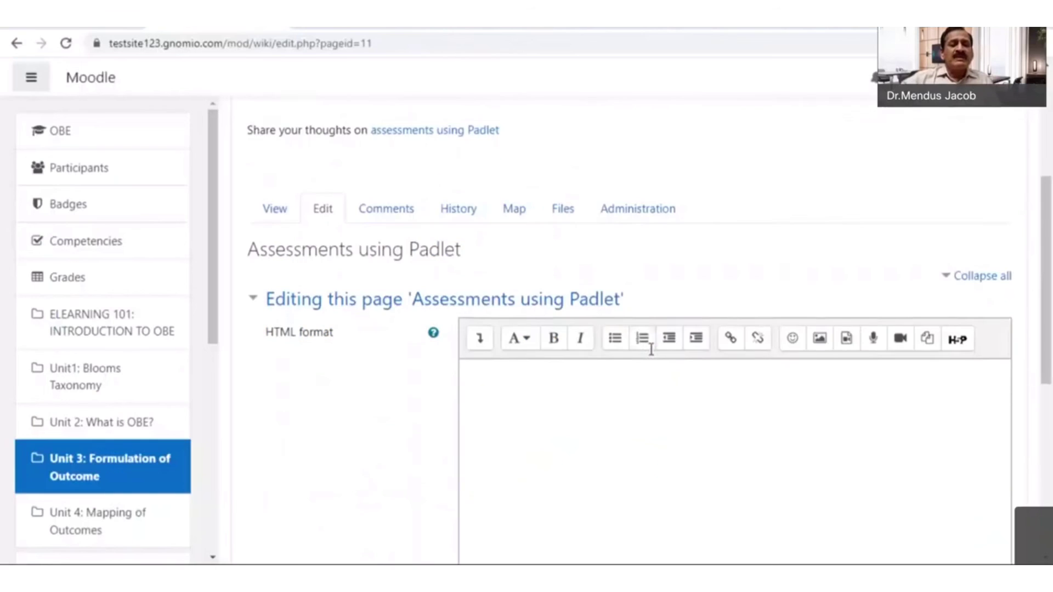
scroll(651, 351, "up", 4)
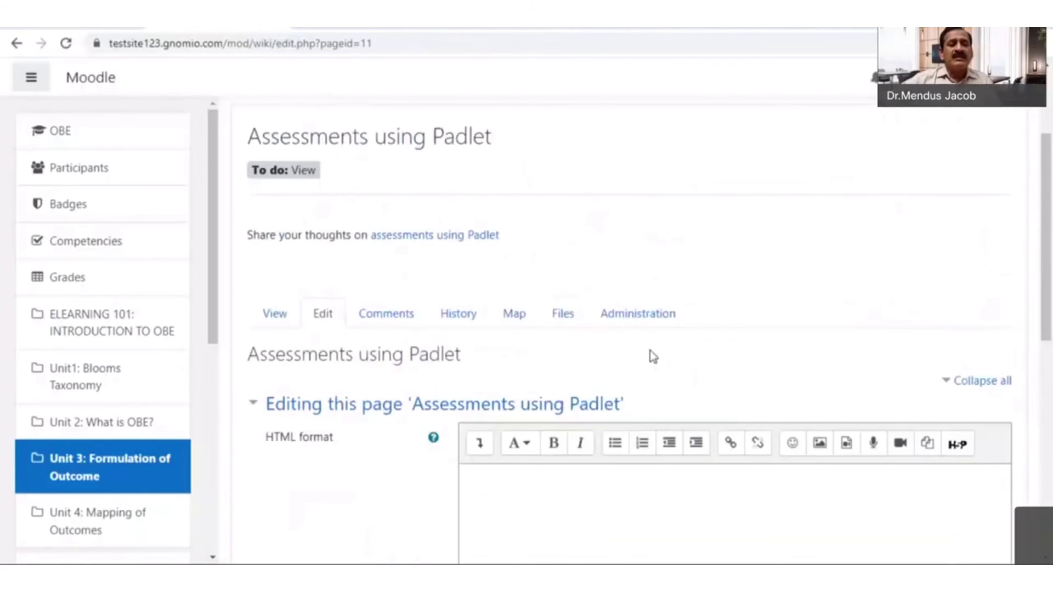
scroll(650, 350, "down", 3)
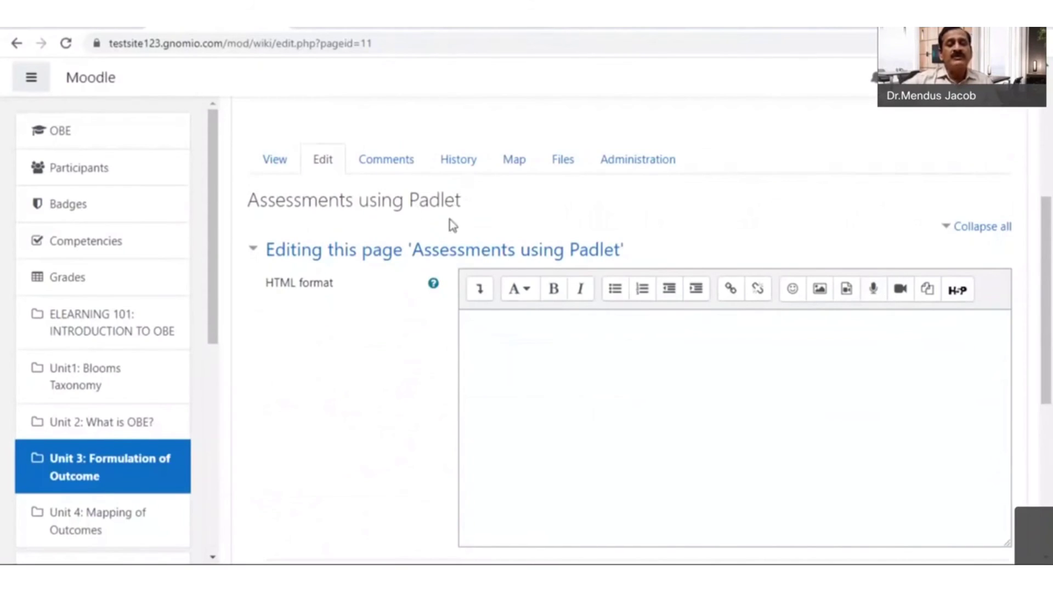
scroll(482, 276, "down", 1)
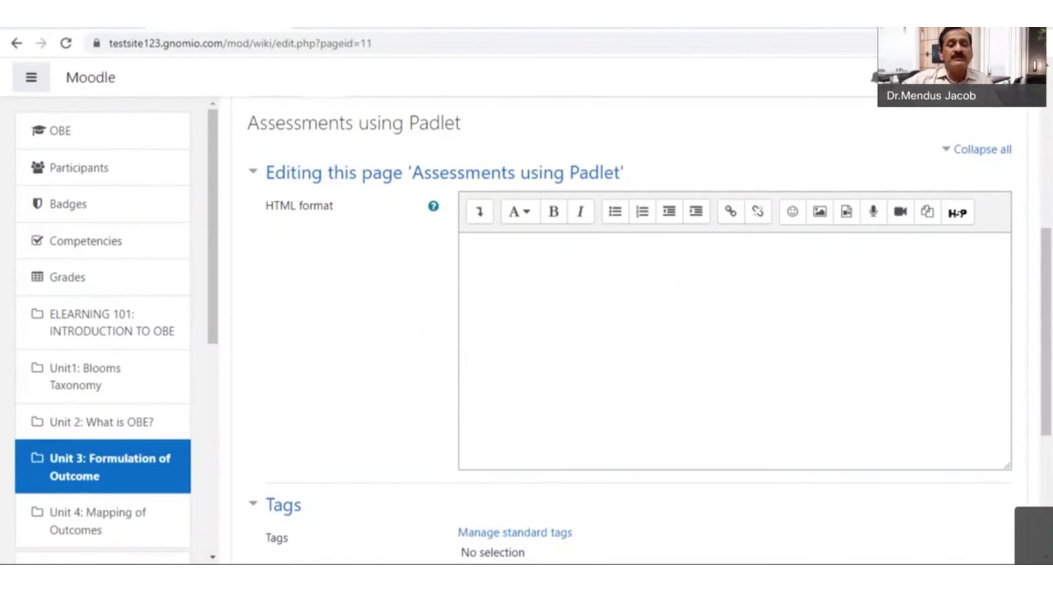
- Enter "[[Brainstorming]]" in double square brackets as the first wiki link in the page content
left_click(476, 260)
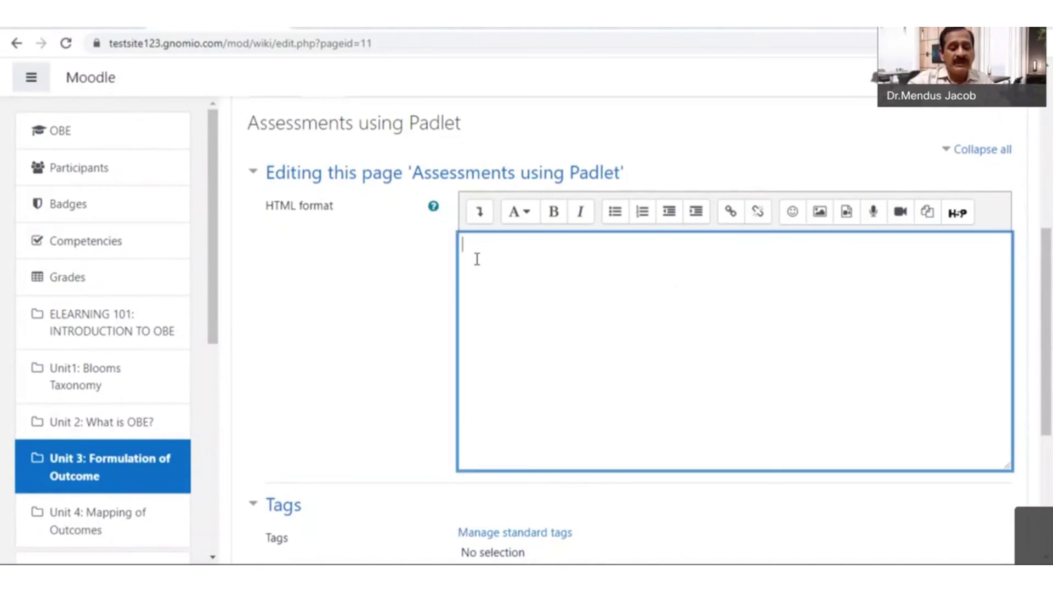
type("Brainstorming")
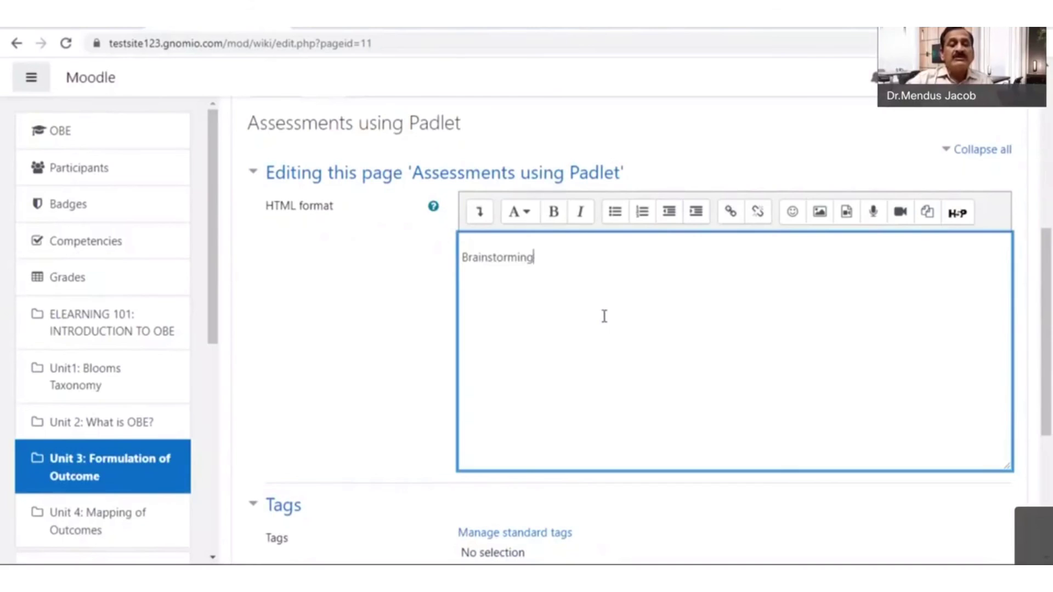
key("Left")
key("Left")
key("Left")
key("Left")
key("Left")
key("Left")
key("Left")
key("Left")
key("Left")
key("Left")
key("Left")
key("Left")
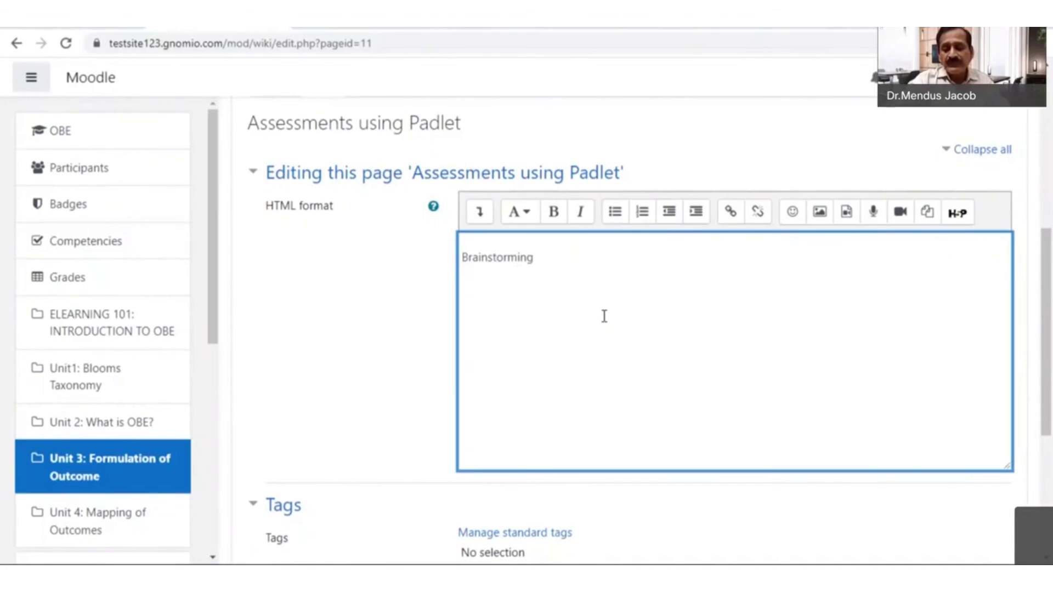
type("[[")
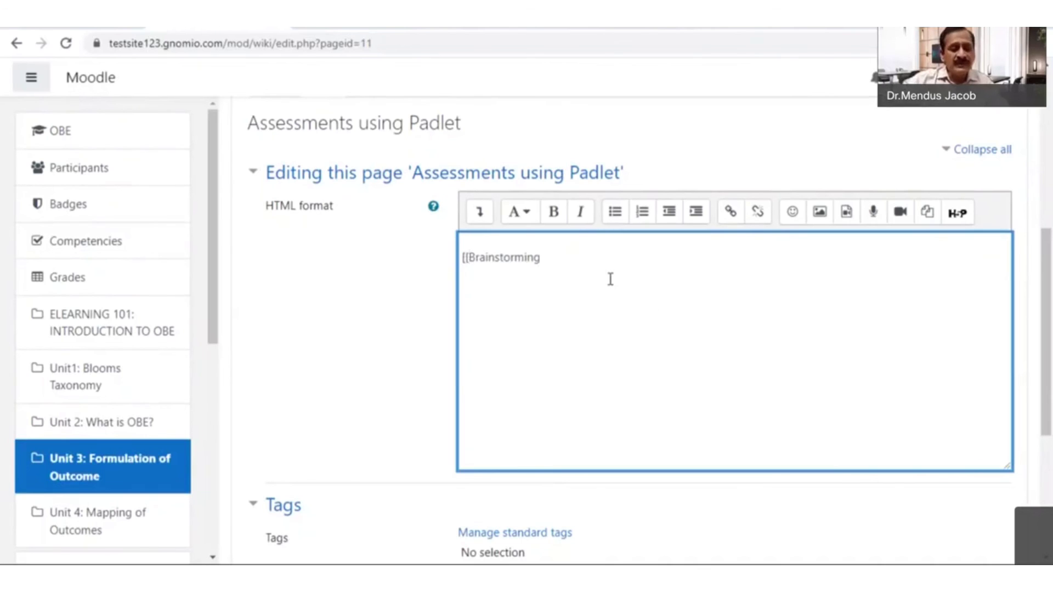
type("]]")
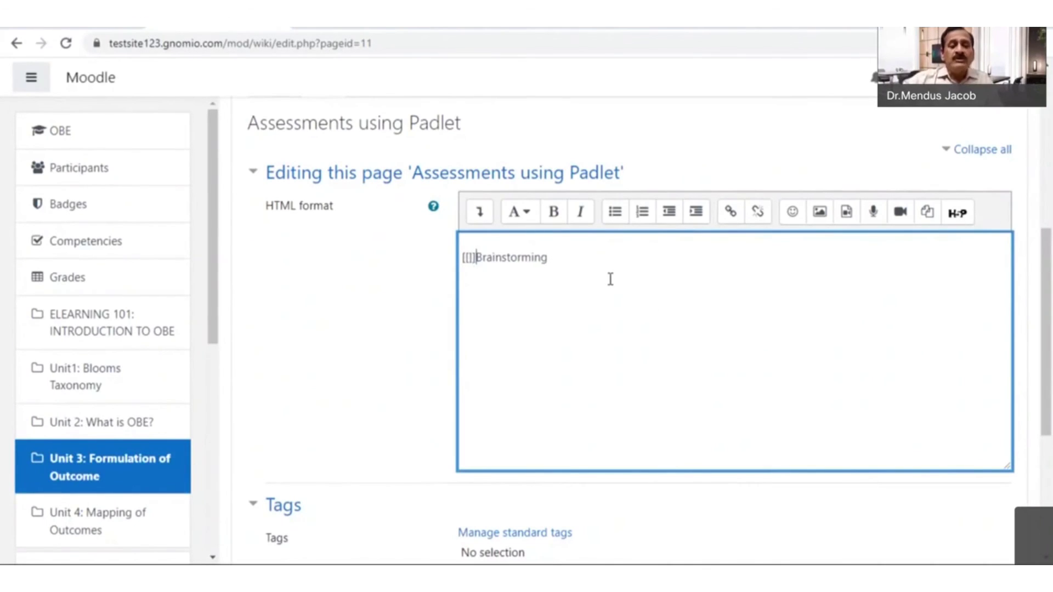
key("BackSpace")
key("BackSpace")
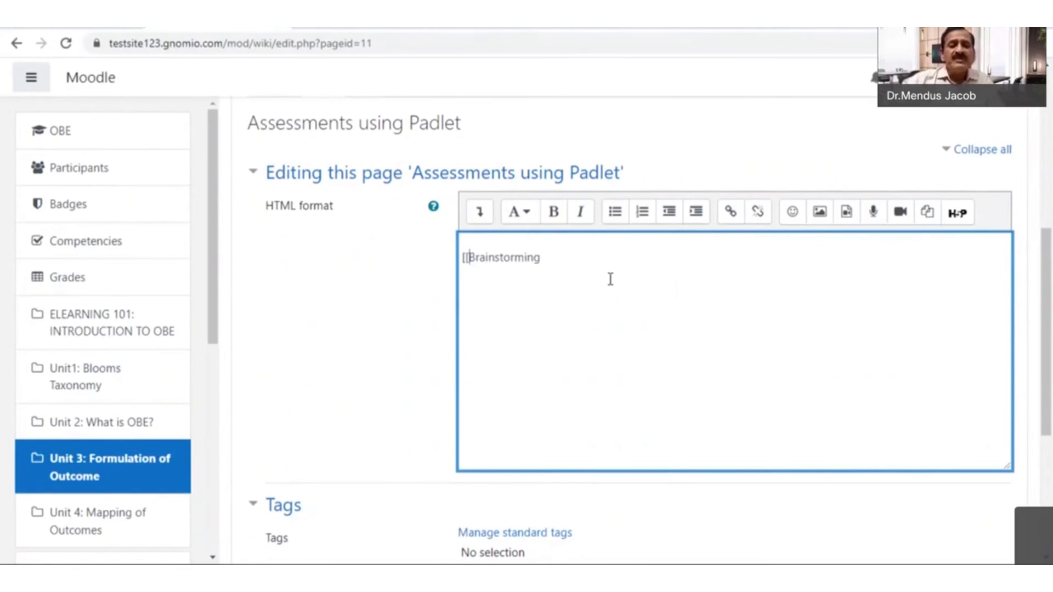
left_click(549, 260)
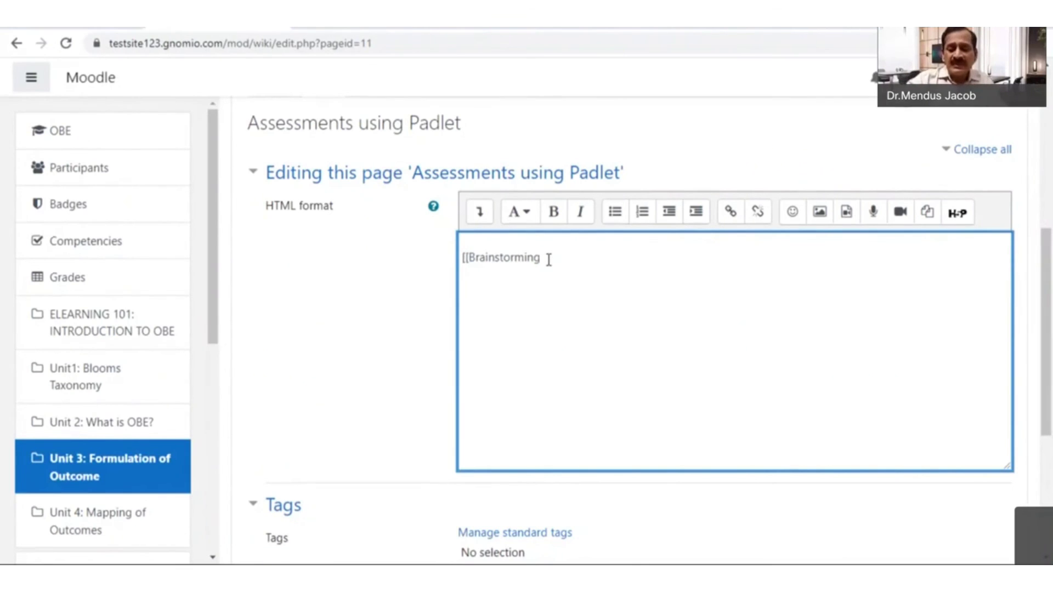
type("]]")
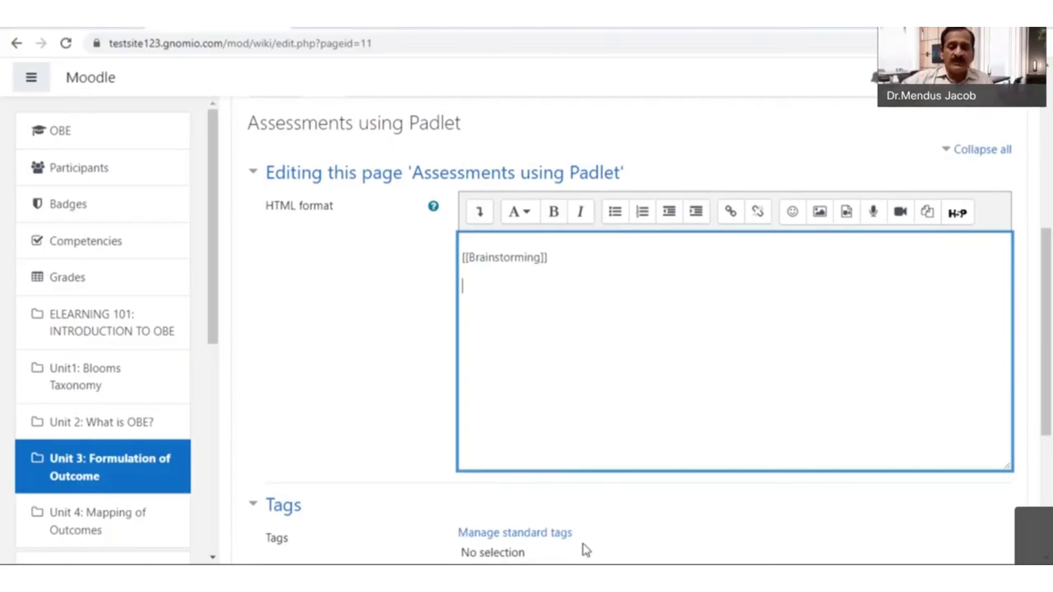
- Add a second wiki link, "[[Assignments and tasks]]", on the line below the Brainstorming link
left_click(394, 398)
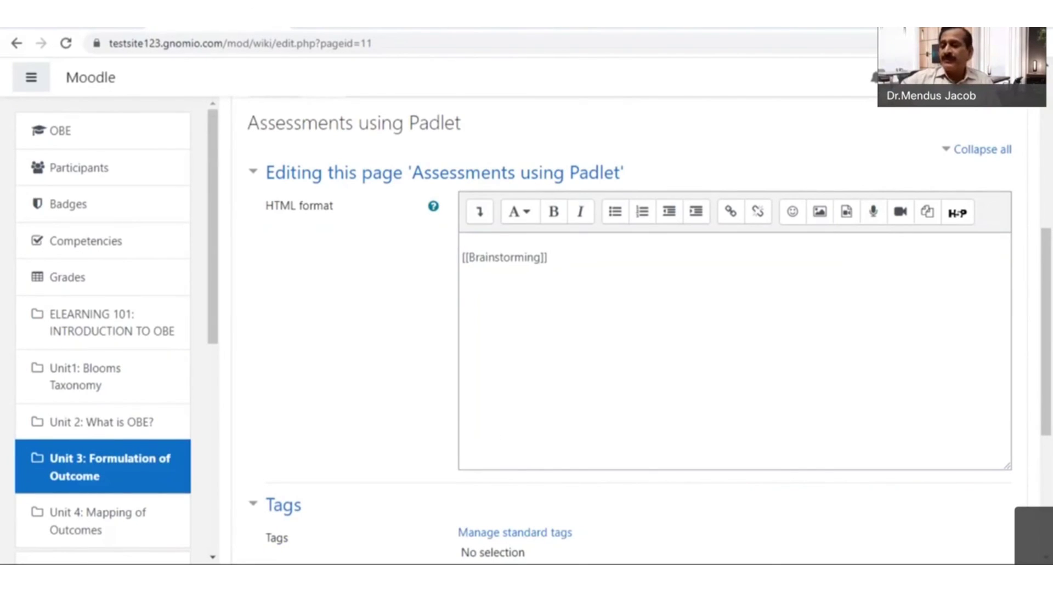
left_click(557, 570)
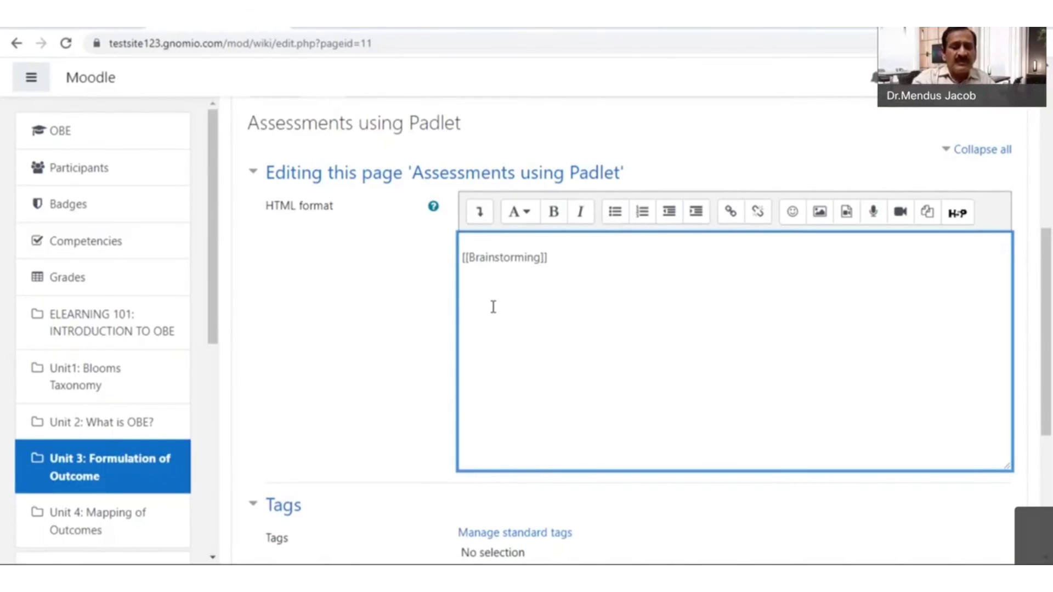
type("Assignments and tasks")
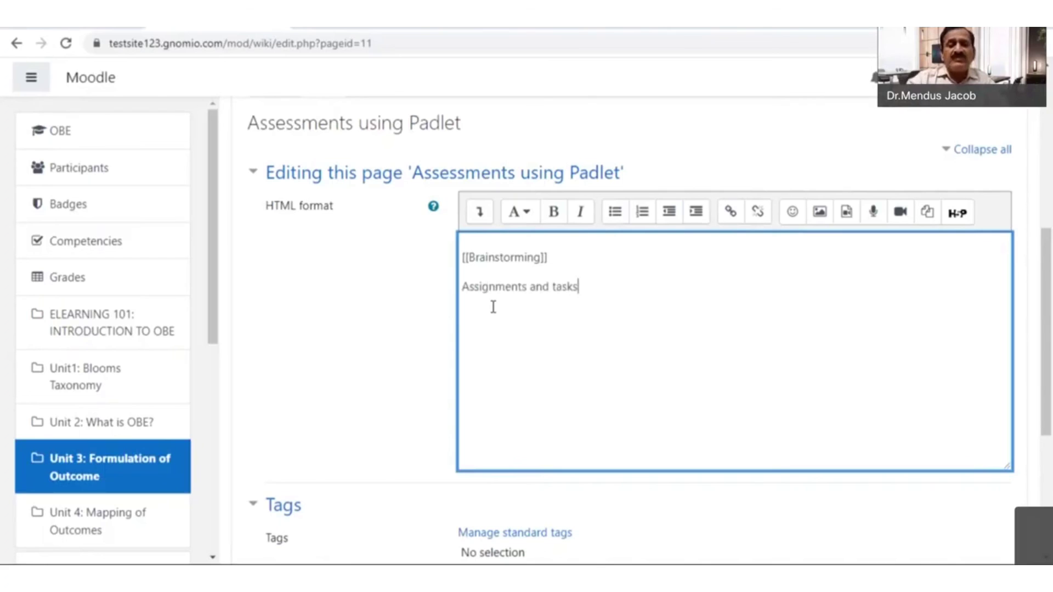
type("]]")
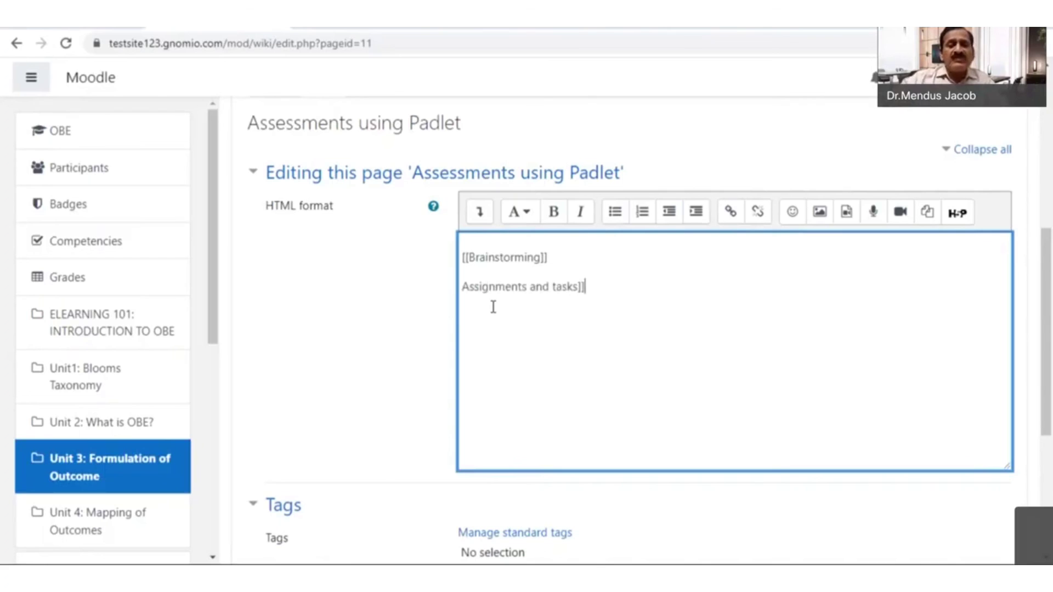
left_click(465, 286)
type("[[")
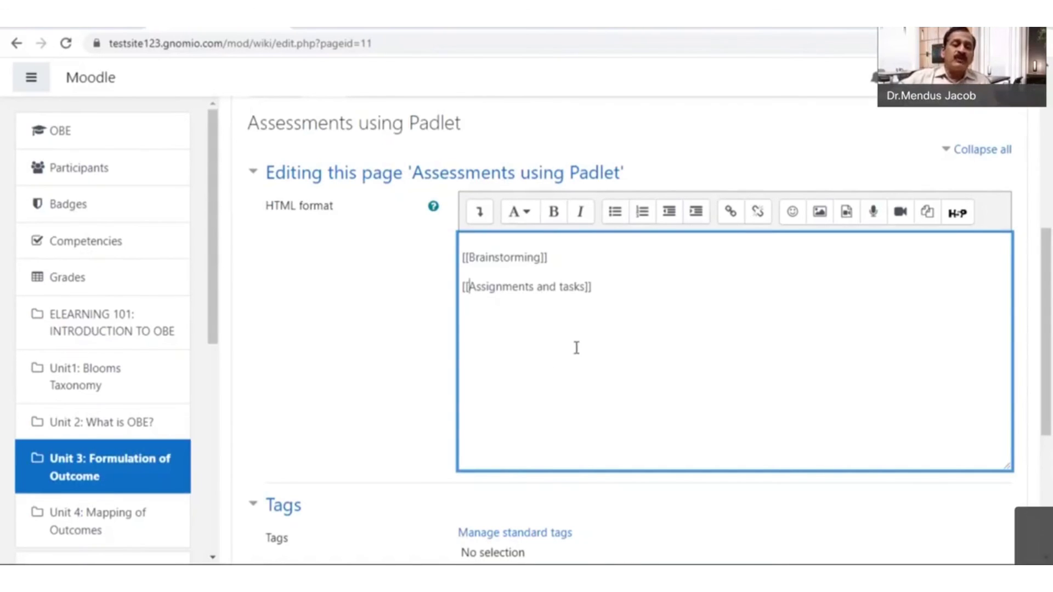
- Save the "Assessments using Padlet" wiki page
scroll(576, 347, "down", 3)
scroll(580, 365, "down", 3)
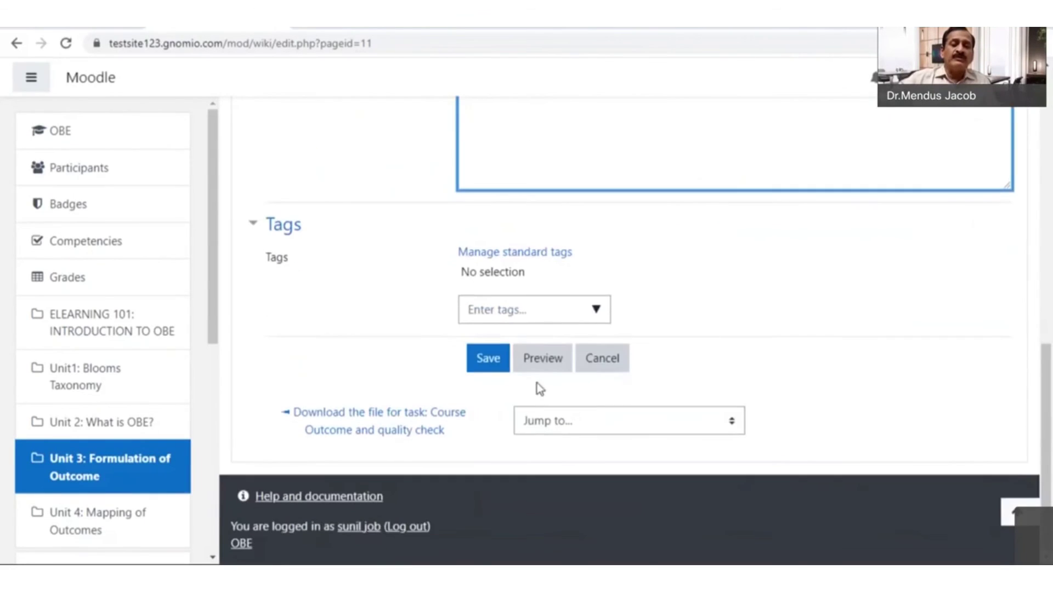
left_click(495, 363)
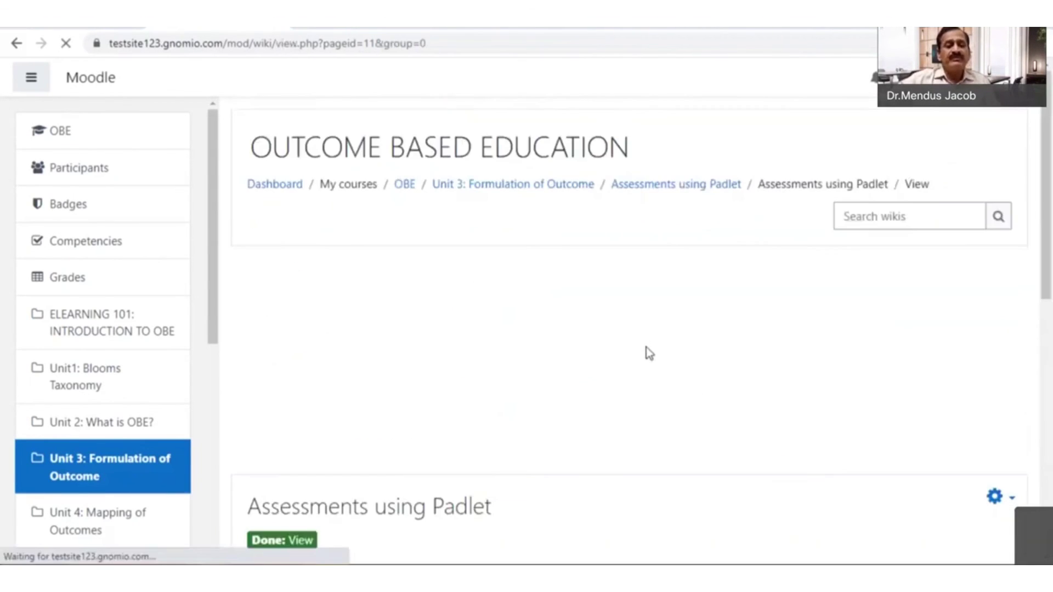
- Follow the Brainstorming link on the saved wiki page and create its linked page in HTML format
scroll(646, 354, "down", 5)
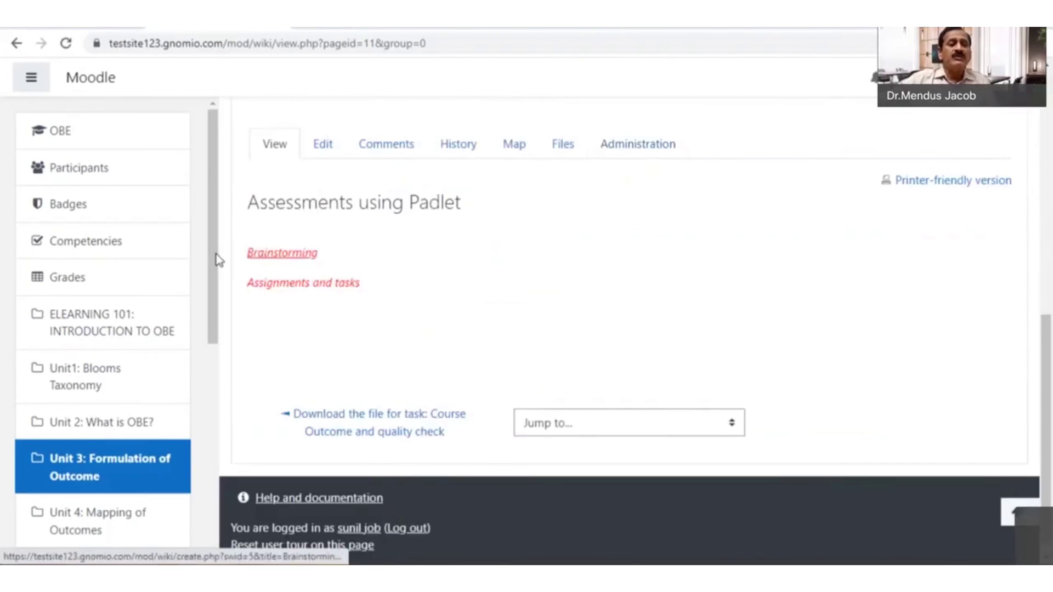
left_click(282, 258)
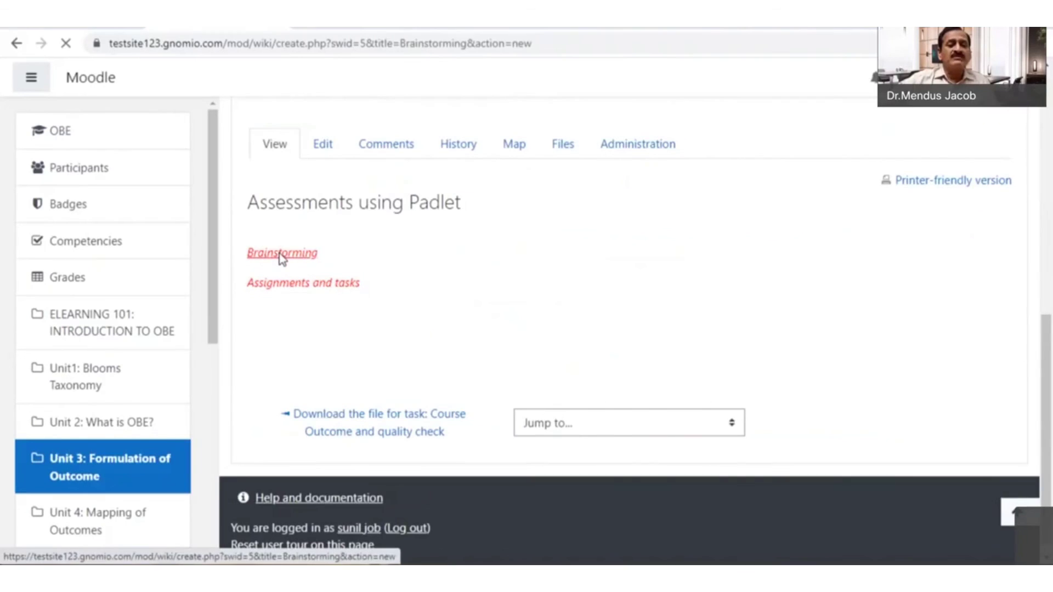
scroll(491, 351, "down", 2)
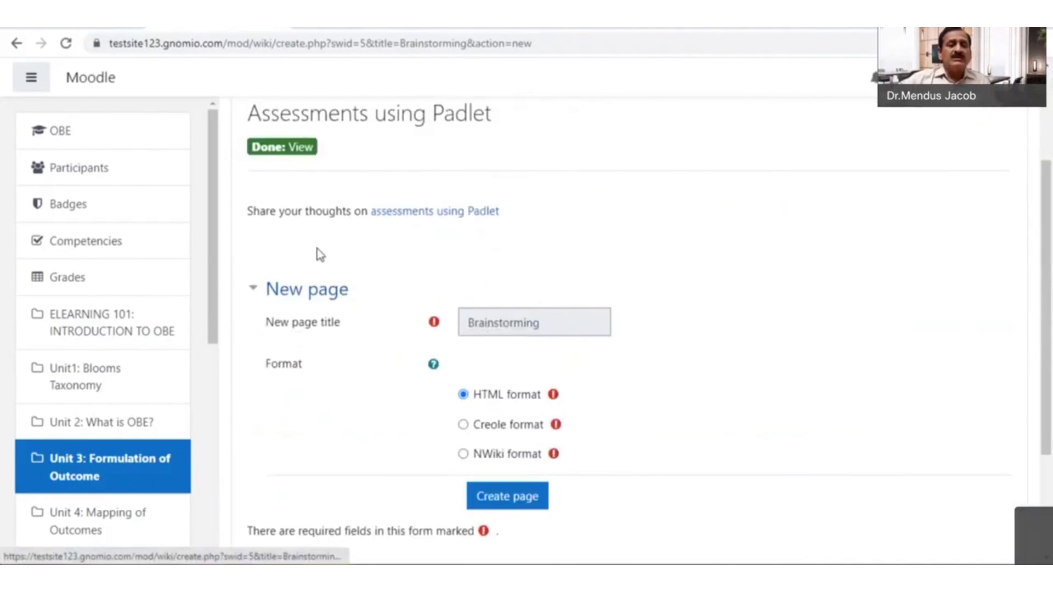
left_click(310, 298)
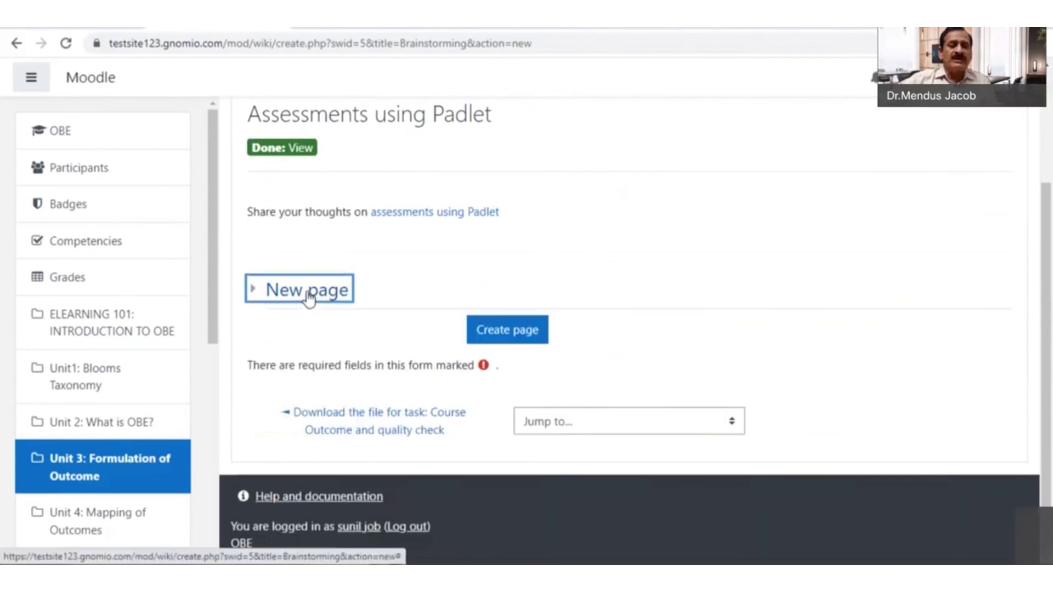
left_click(513, 335)
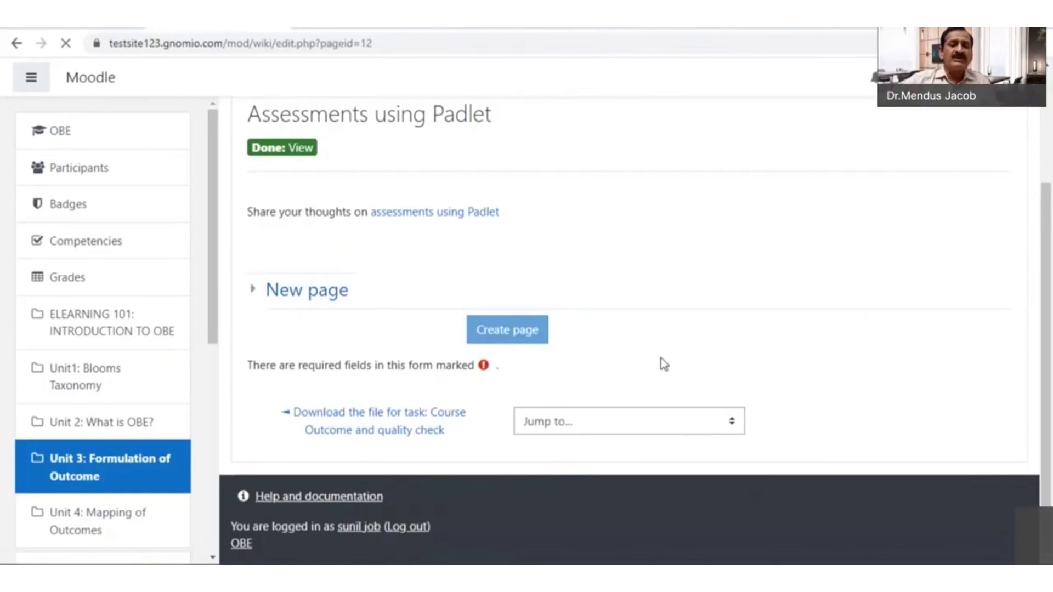
scroll(581, 353, "down", 4)
scroll(583, 352, "down", 3)
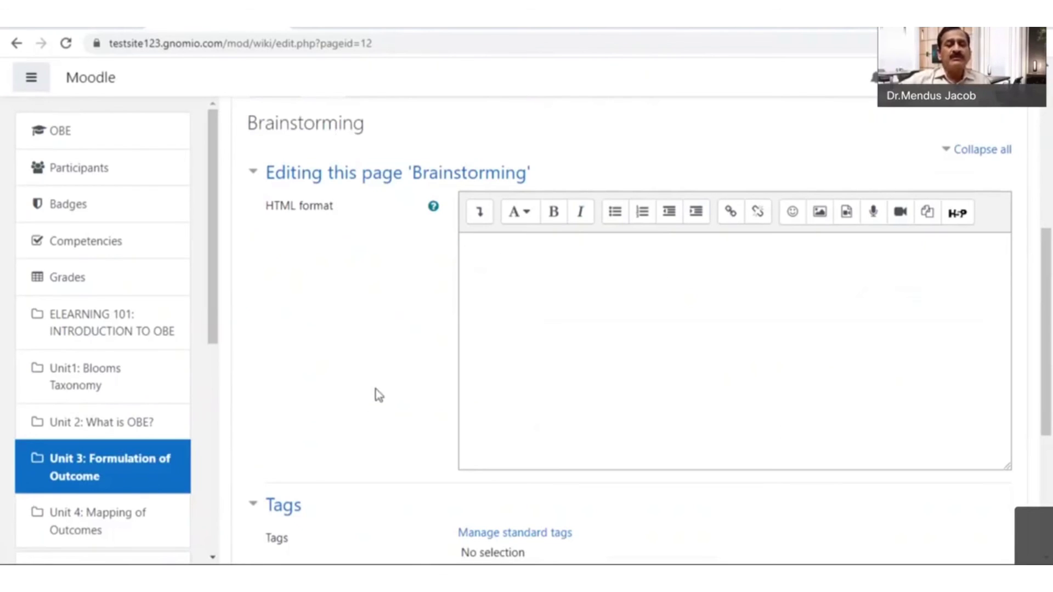
- Cancel editing the Brainstorming page without adding content and return to Unit 3: Formulation of Outcome
scroll(413, 423, "down", 2)
scroll(413, 423, "down", 3)
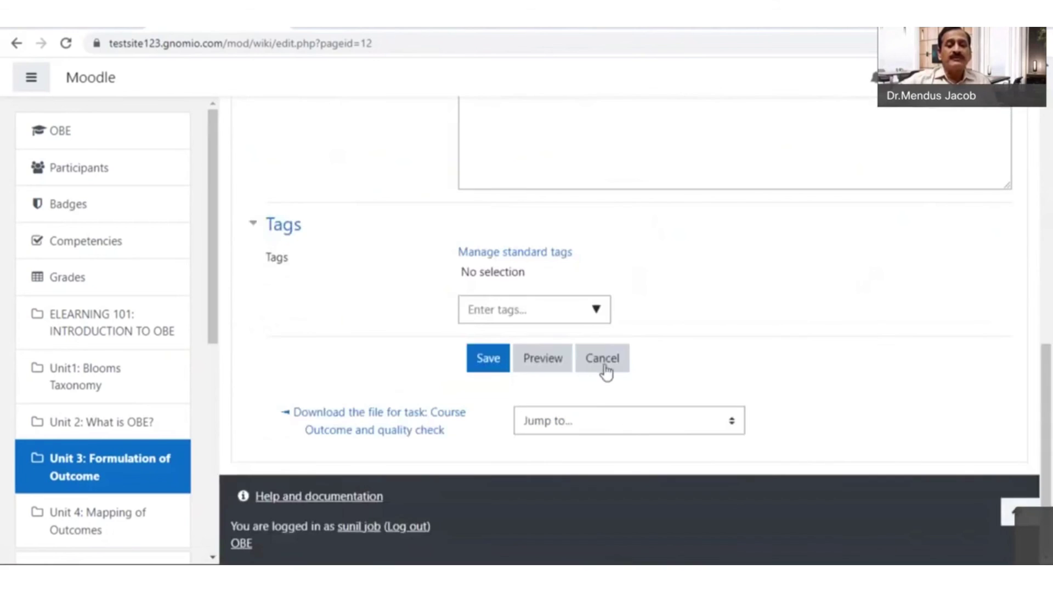
left_click(605, 368)
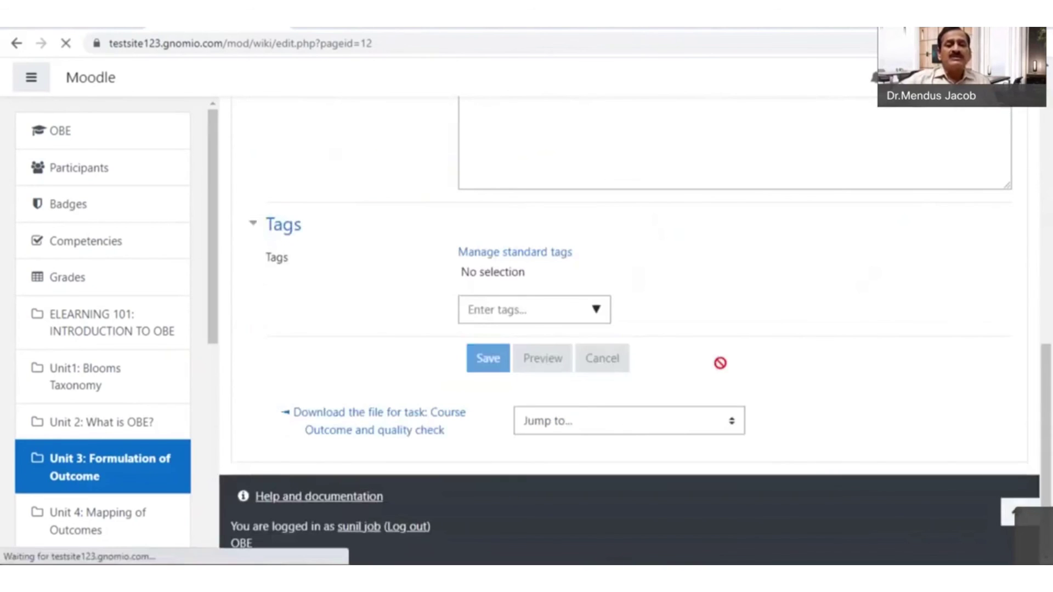
scroll(534, 298, "down", 3)
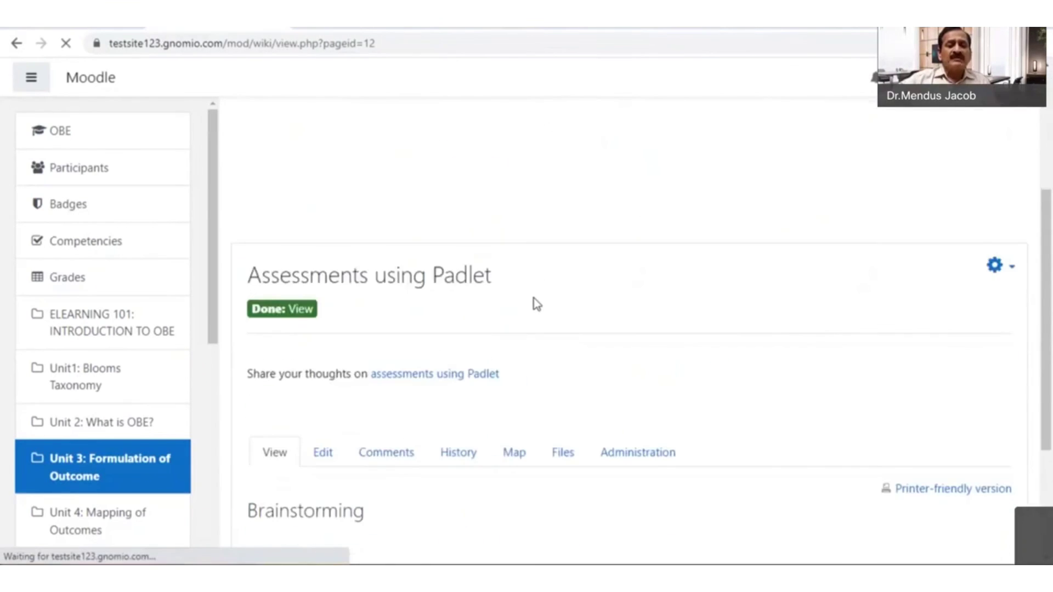
scroll(534, 303, "down", 3)
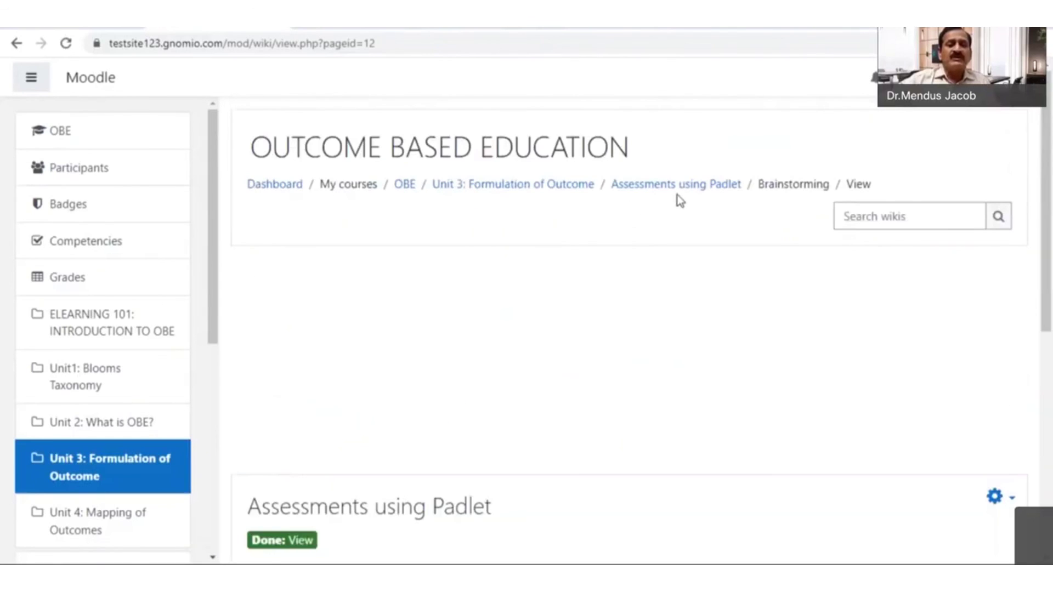
left_click(526, 187)
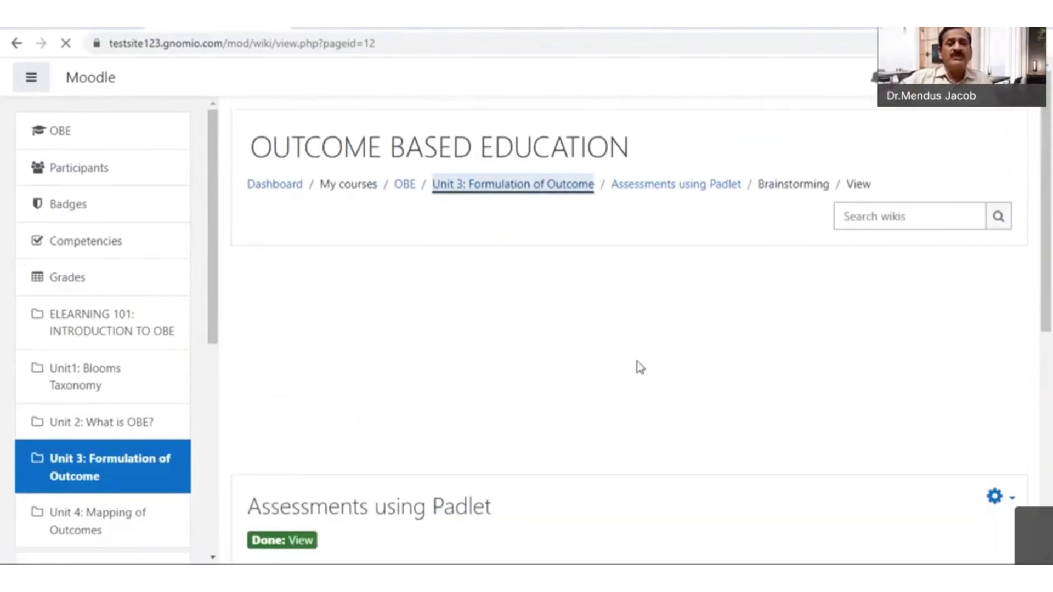